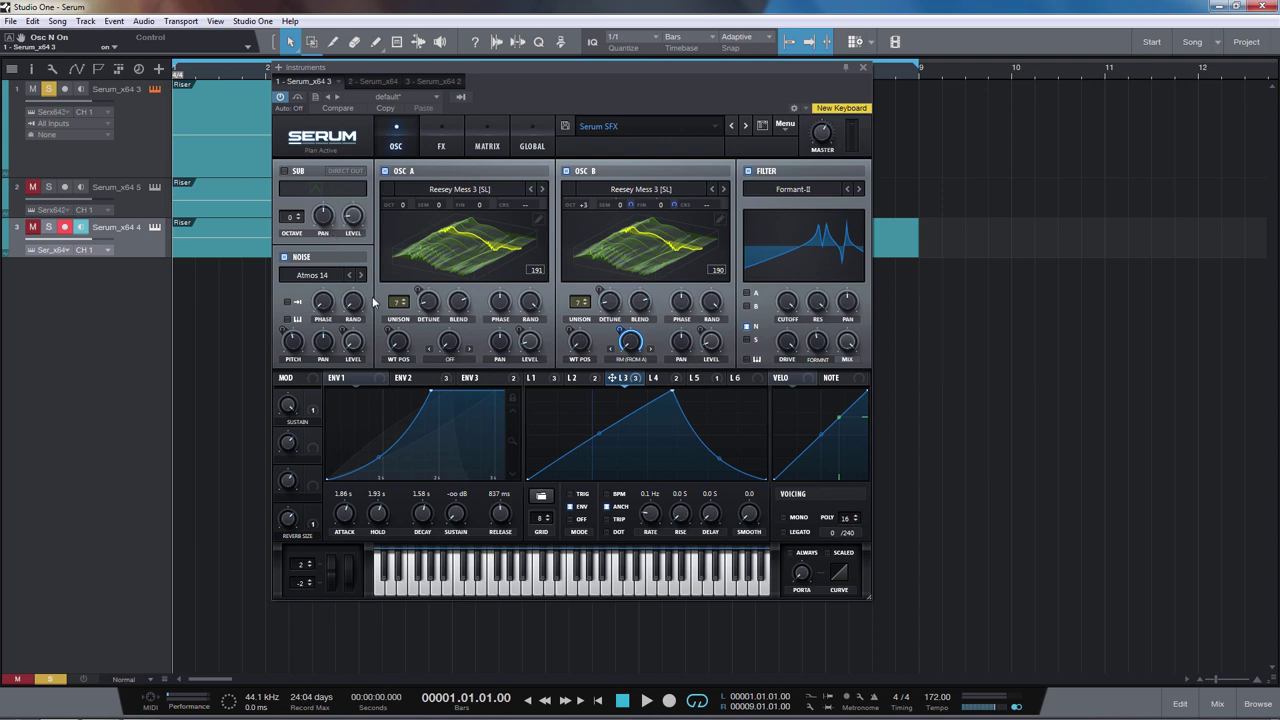
Audition the patch with song playback and keyboard notes, then scroll the FX rack to Compressor
key("space")
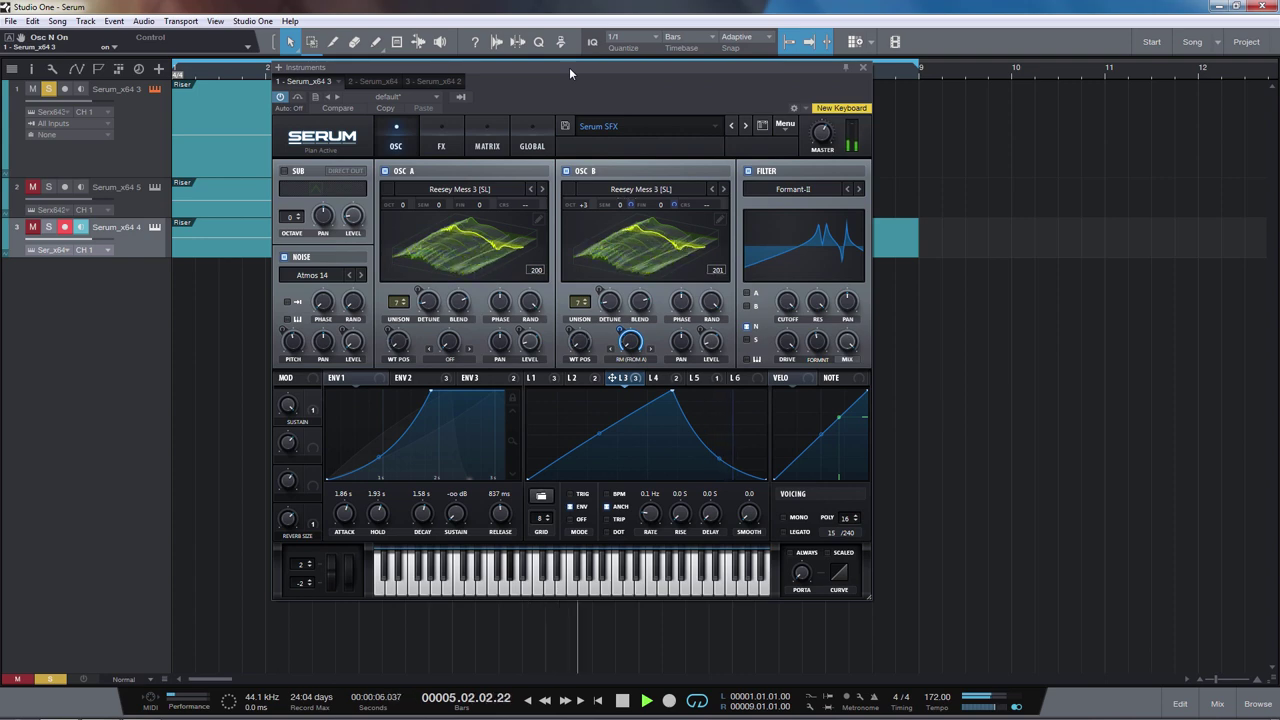
key("space")
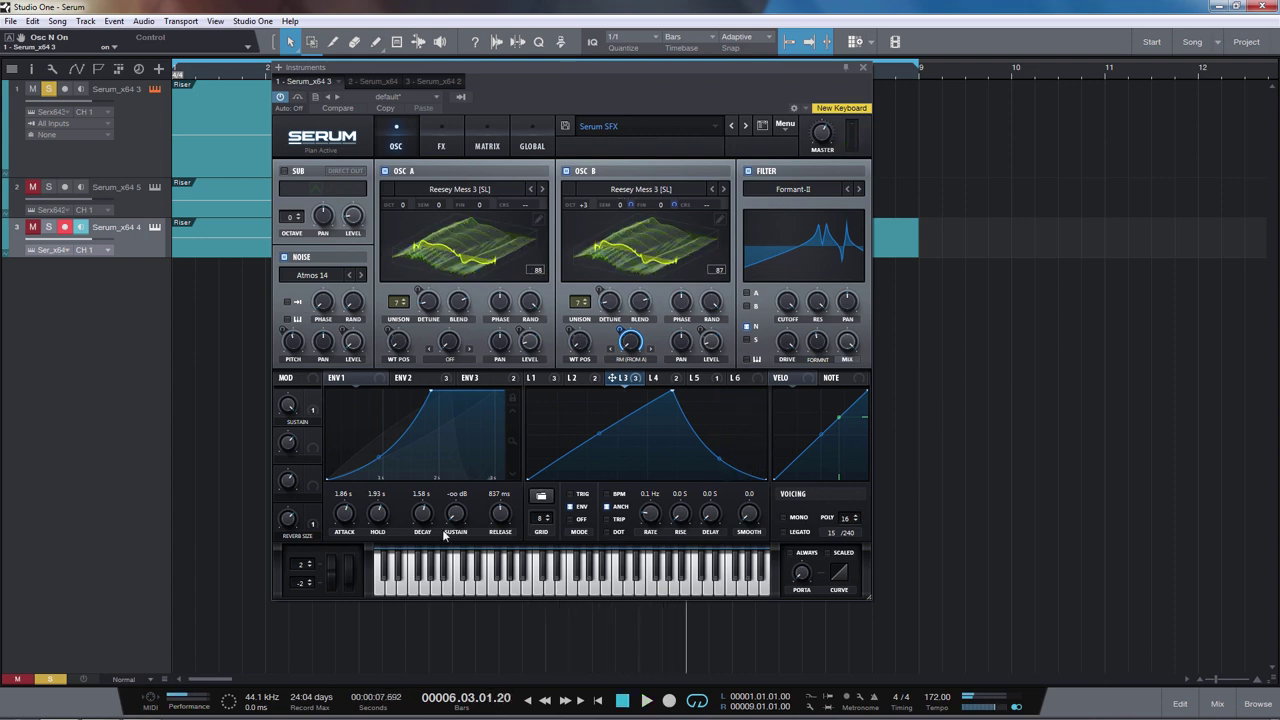
left_click(433, 590)
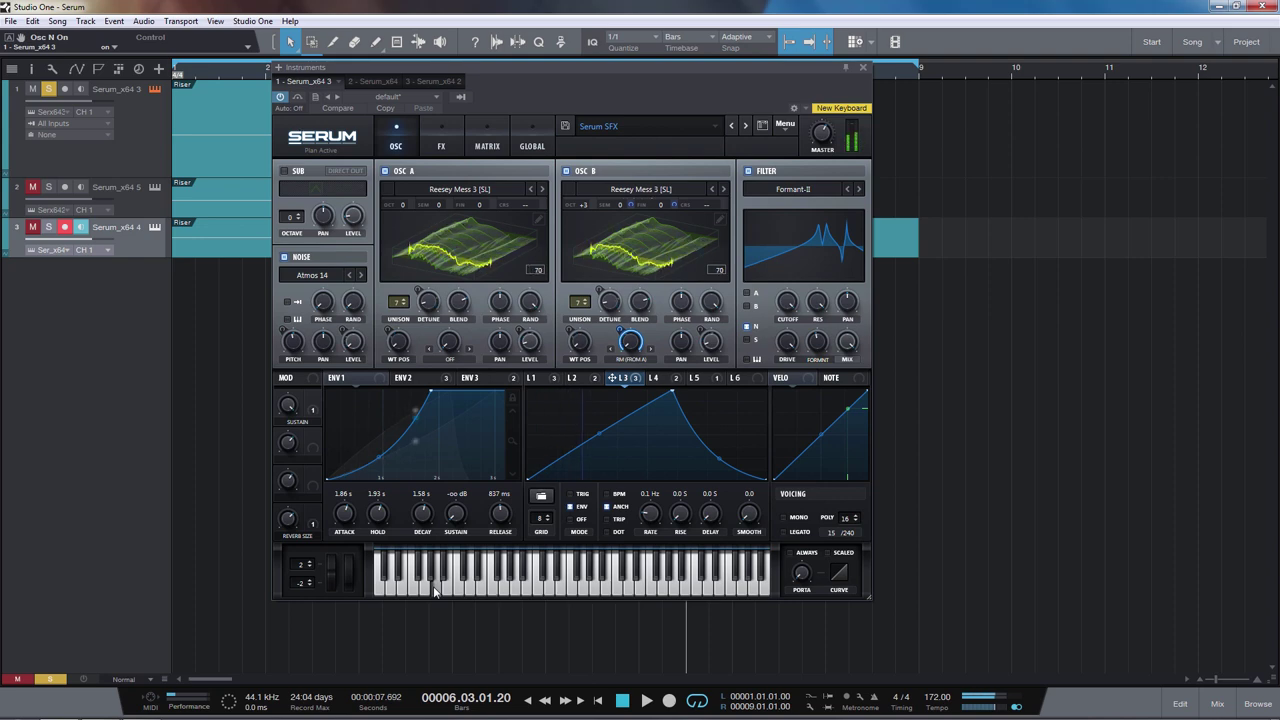
left_click_drag(433, 590, 614, 594)
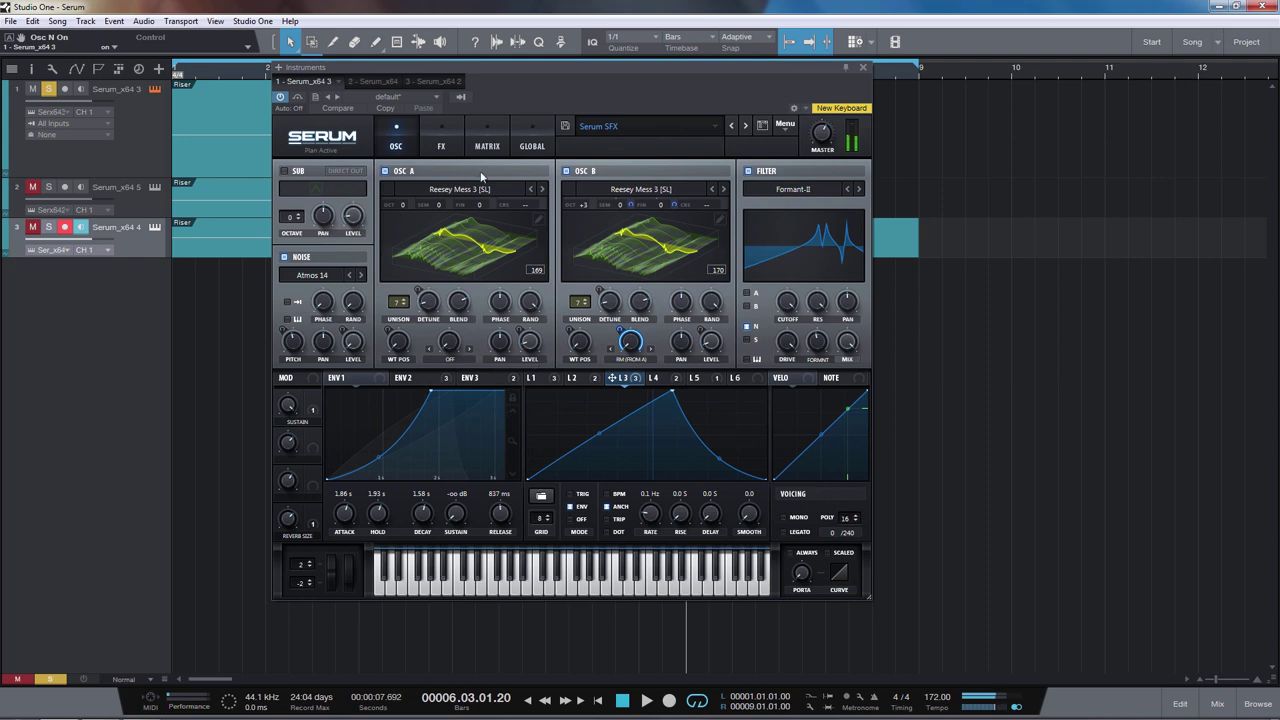
left_click(452, 153)
left_click_drag(866, 266, 864, 327)
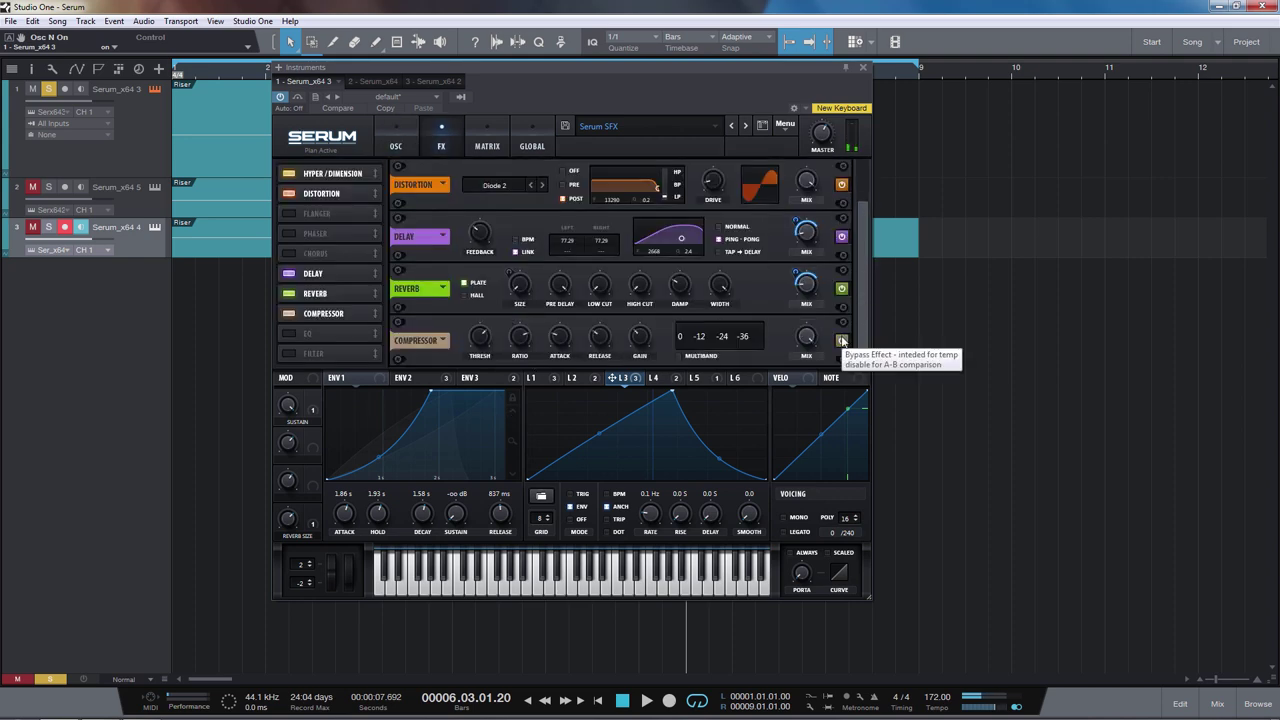
Bypass the Distortion and Dimension effects, then switch off the noise oscillator
scroll(846, 238, "up", 1)
left_click(842, 236)
left_click(843, 185)
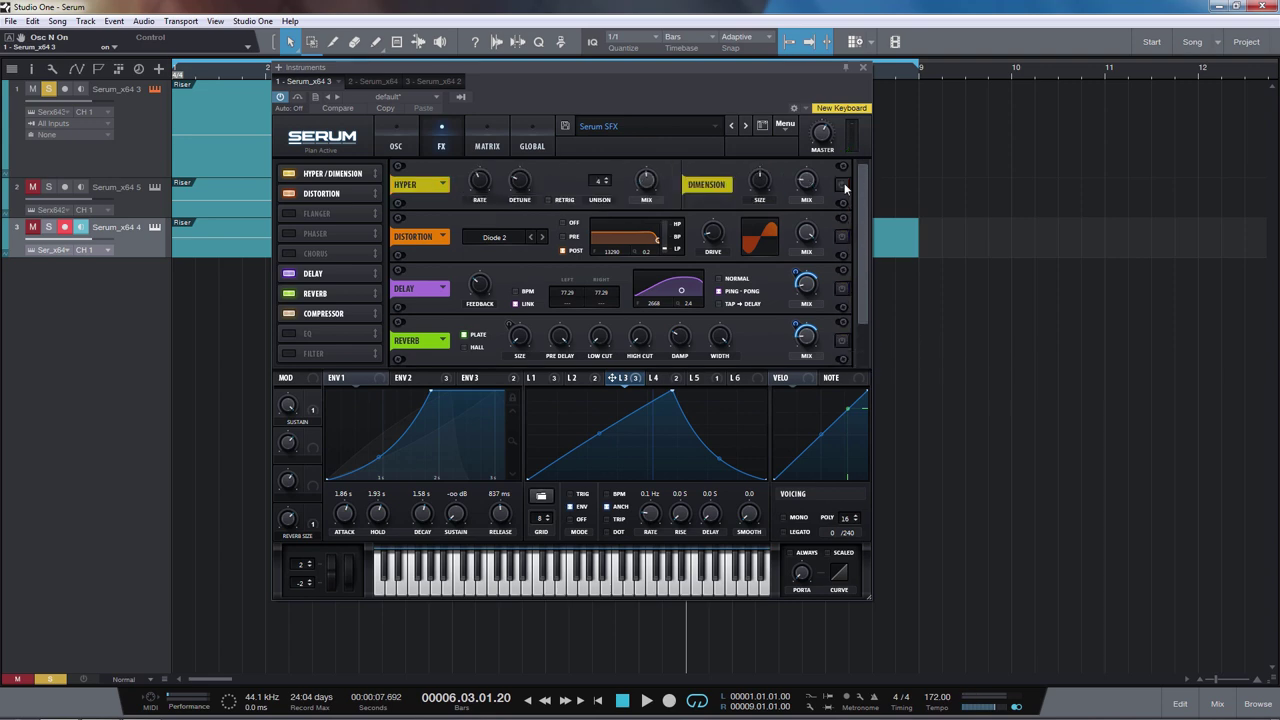
left_click(397, 145)
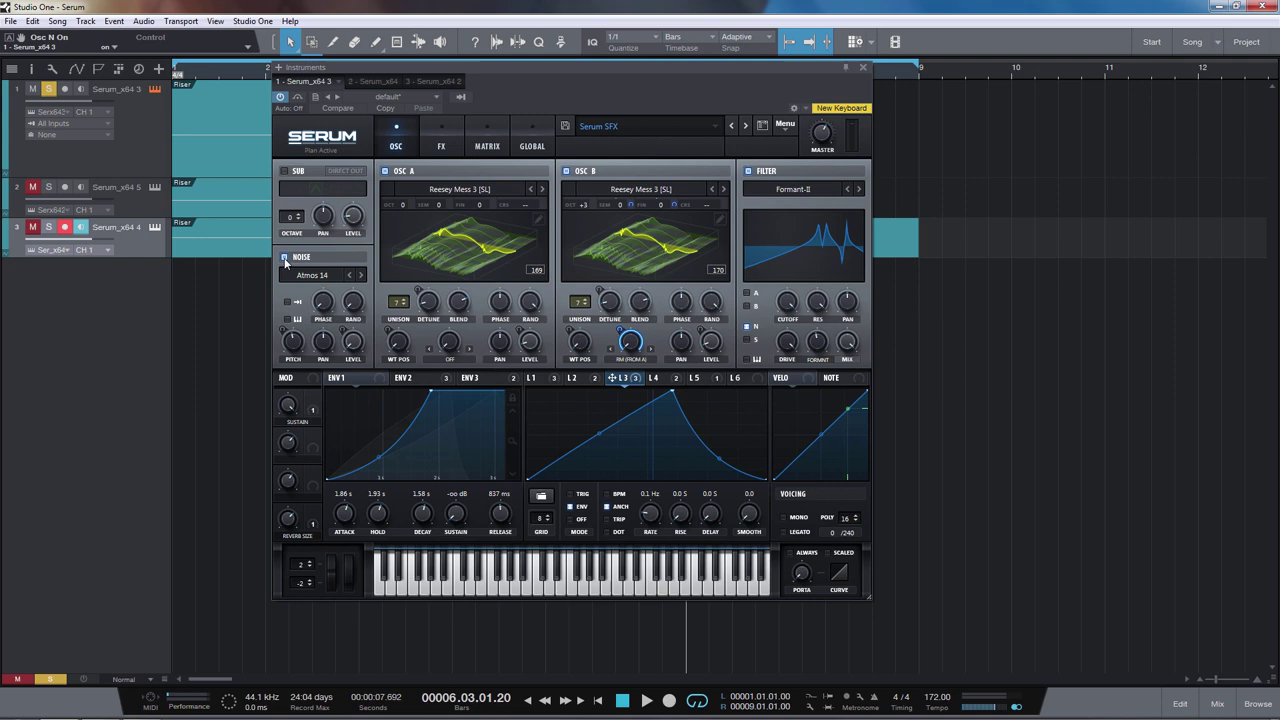
left_click(284, 257)
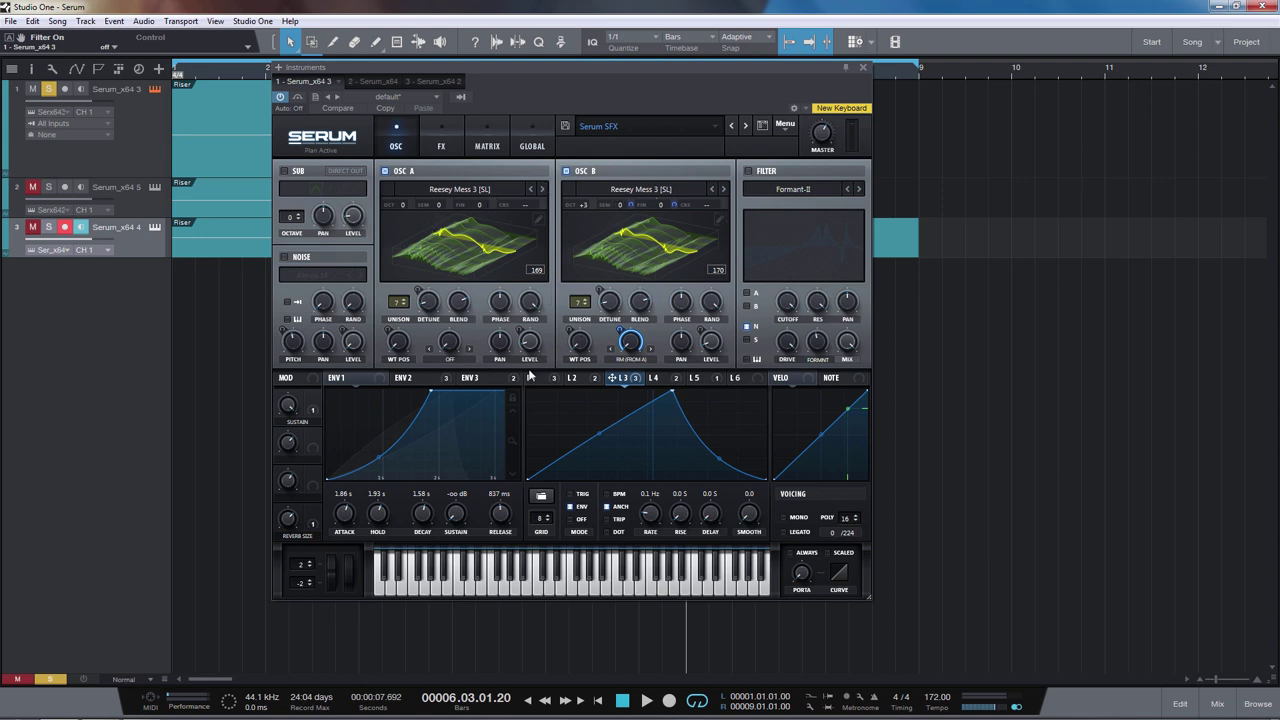
Inspect ENV2, LFO 1 and LFO 2 shapes and oscillator A's detune modulation
right_click(421, 382)
left_click(421, 382)
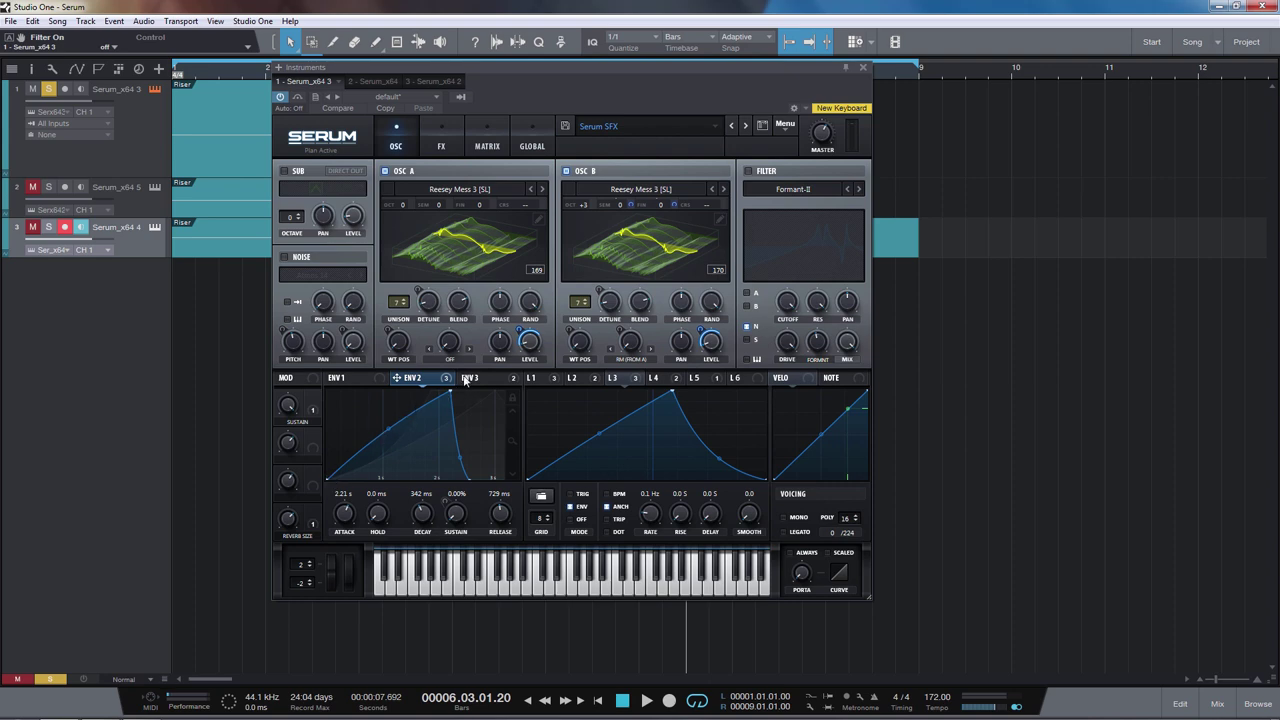
left_click(536, 377)
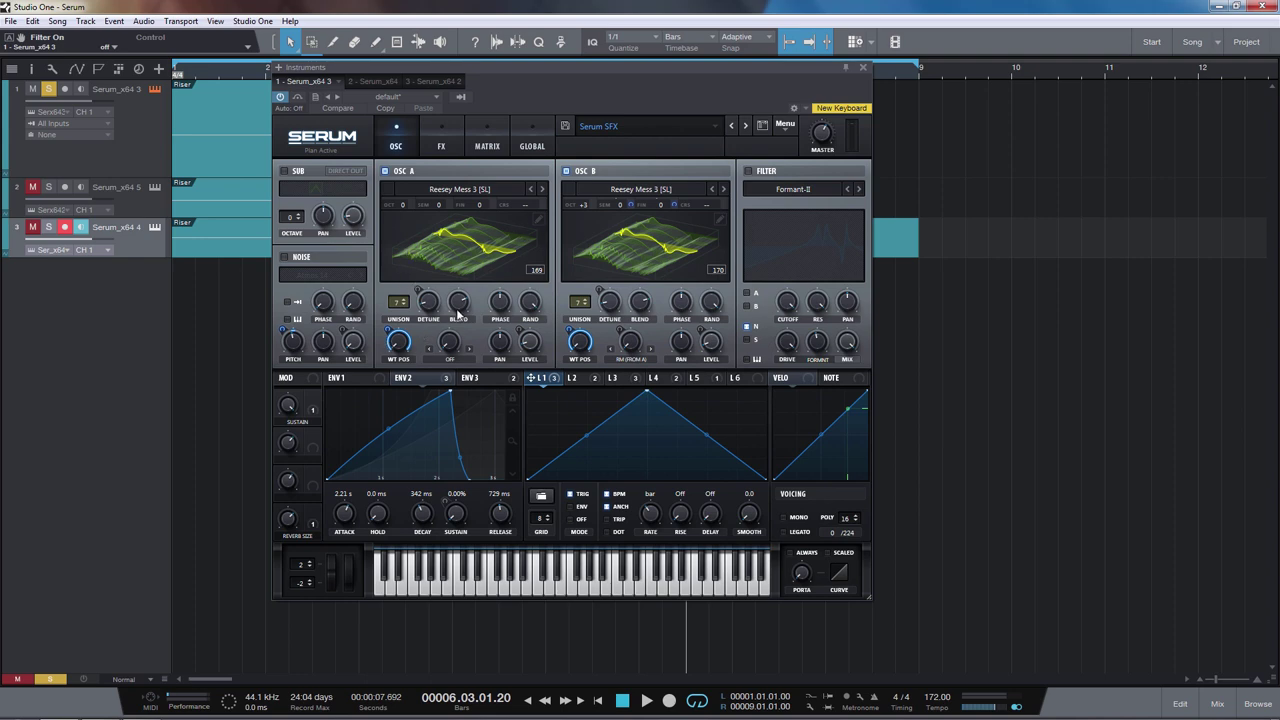
left_click(578, 380)
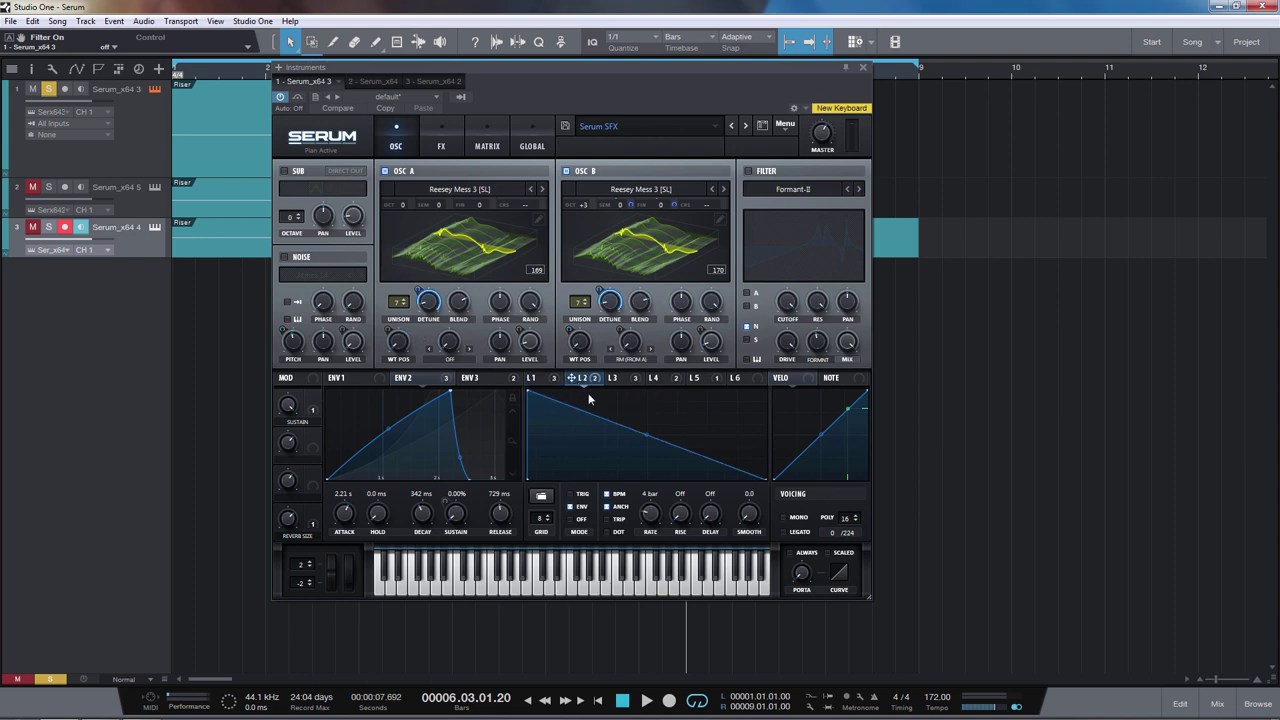
right_click(419, 297)
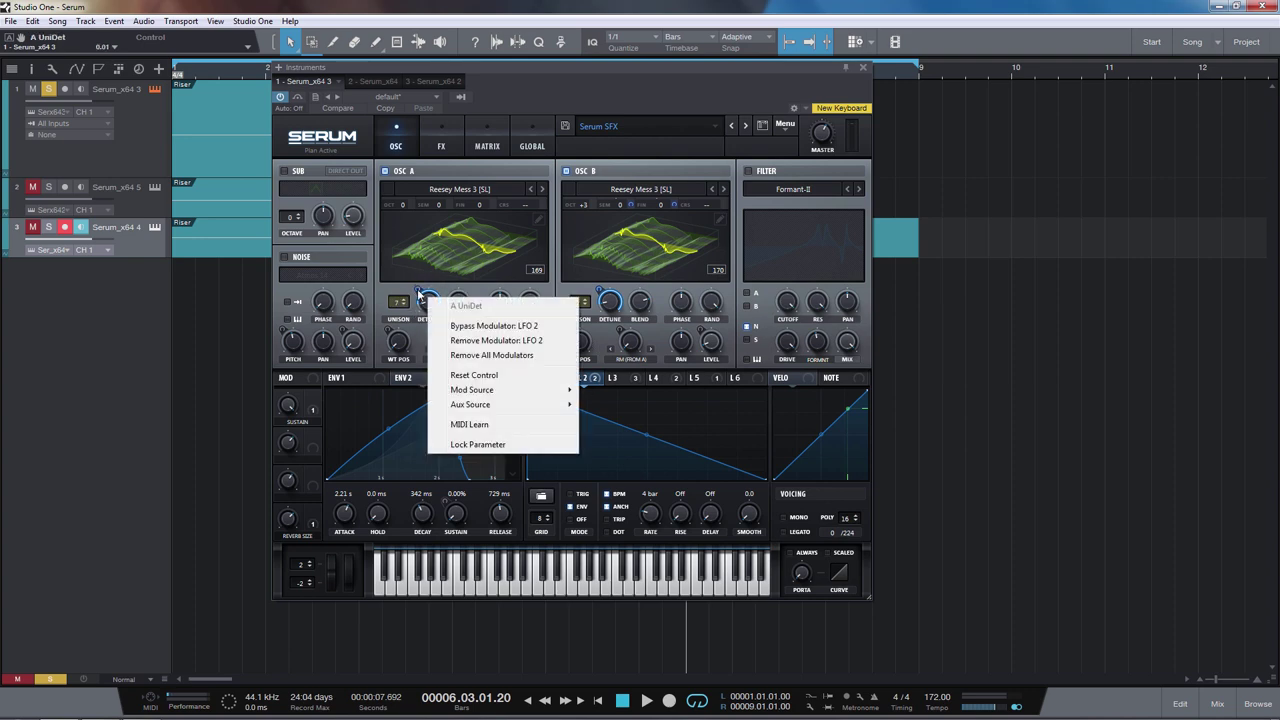
left_click(446, 282)
left_click(437, 280)
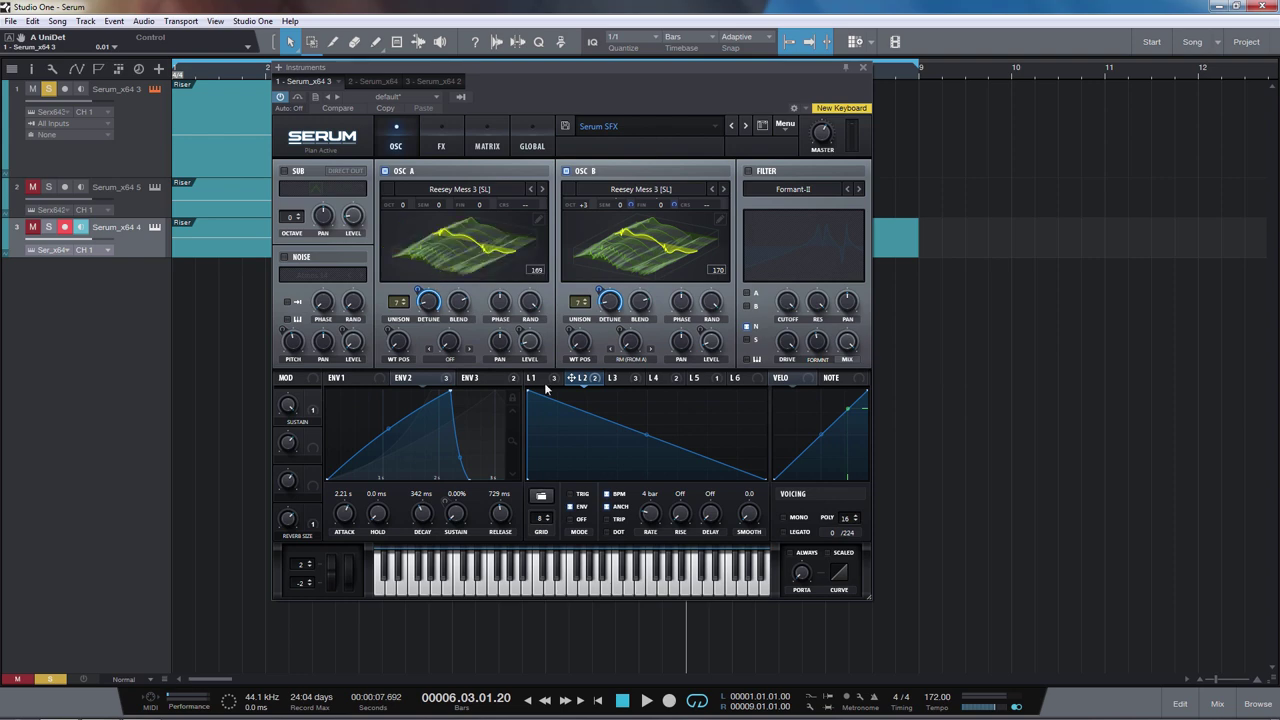
Compare the song with LFO 2's destinations bypassed, then re-activated, from the start
left_click(594, 379)
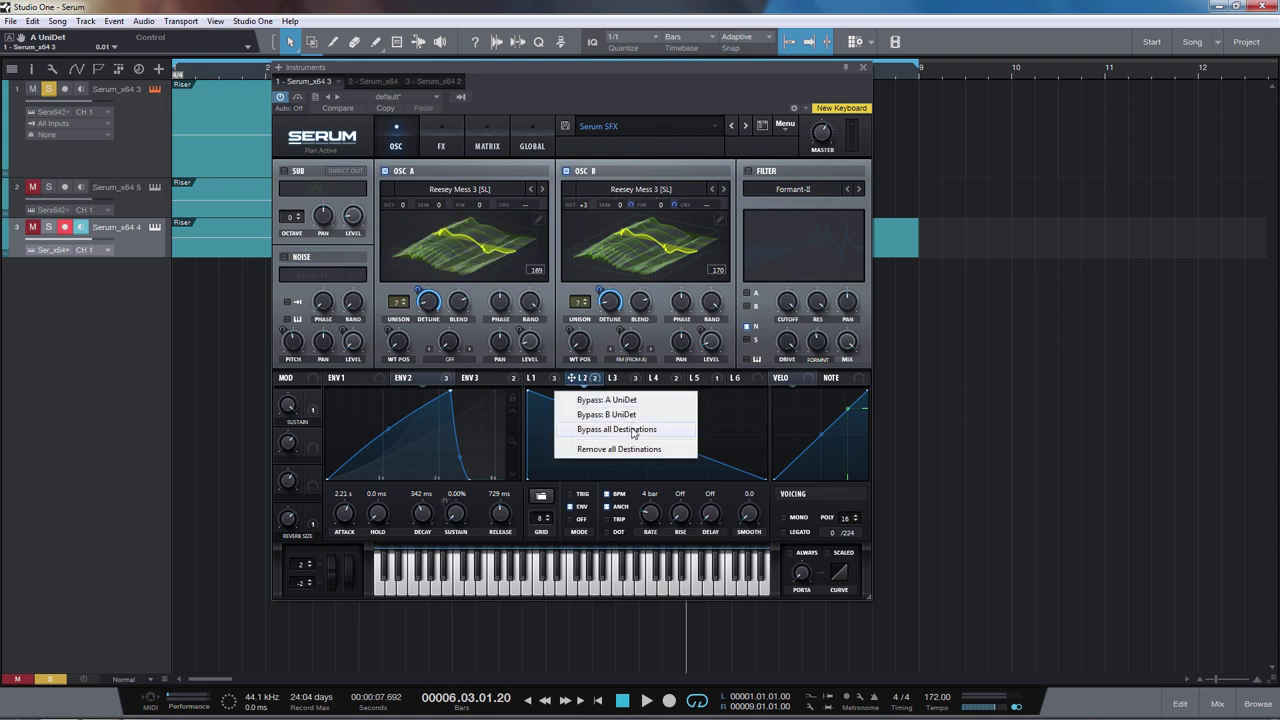
left_click(633, 432)
key("Home")
key("space")
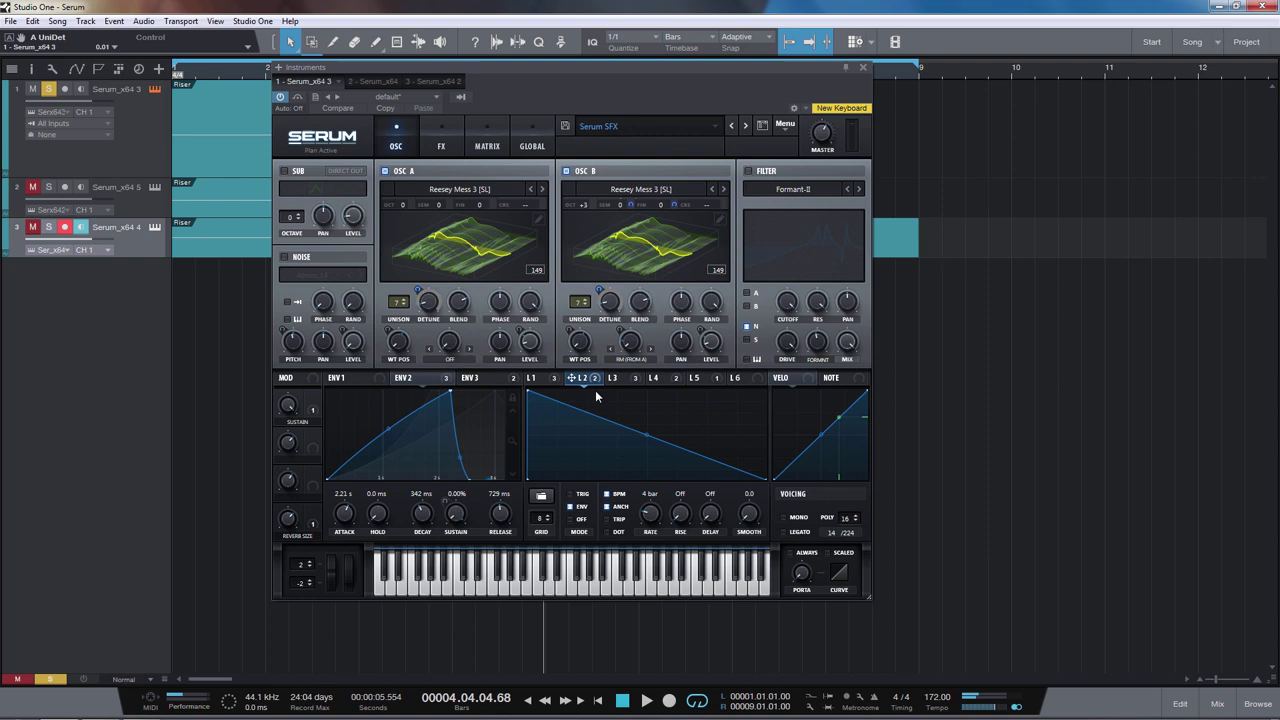
key("space")
left_click(594, 379)
left_click(619, 429)
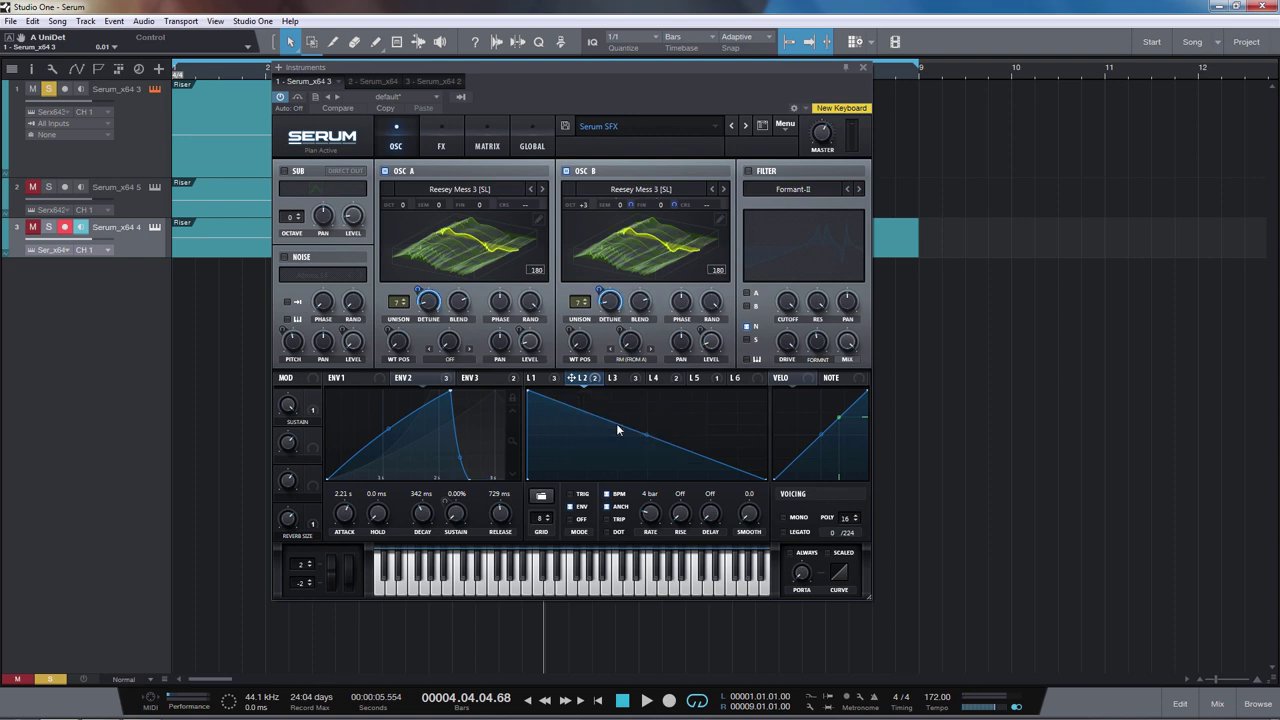
key("space")
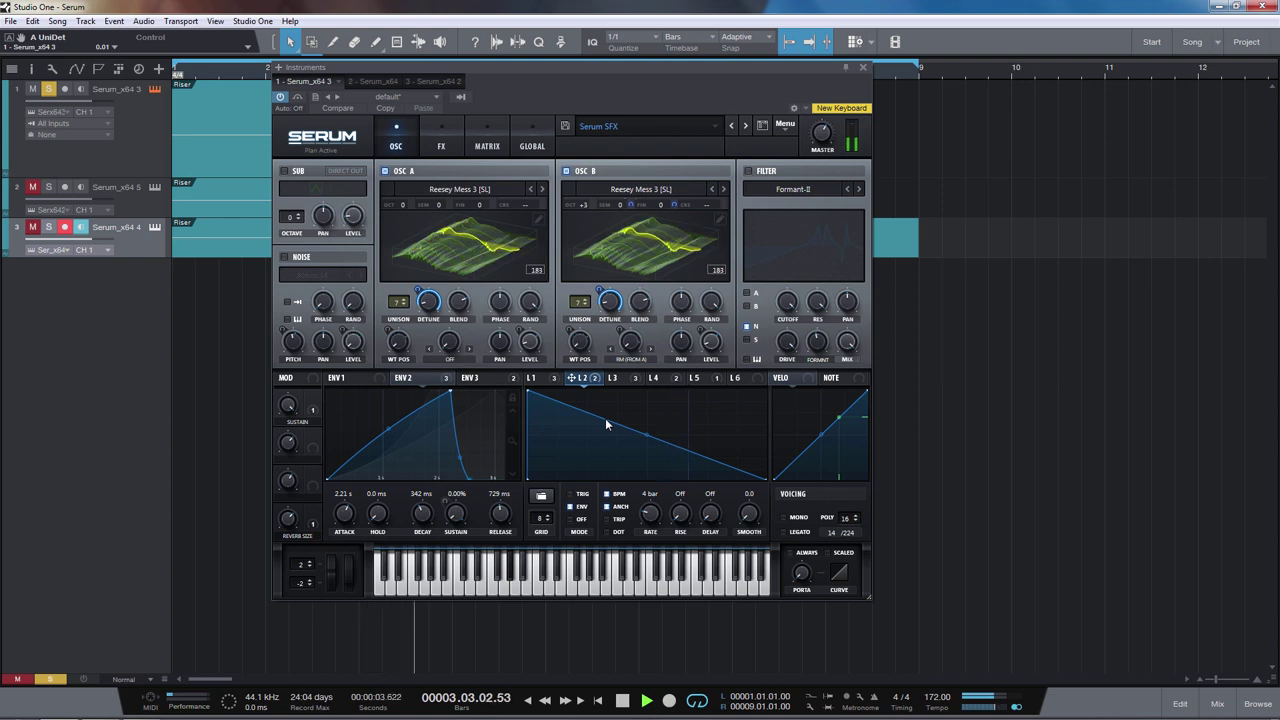
key("space")
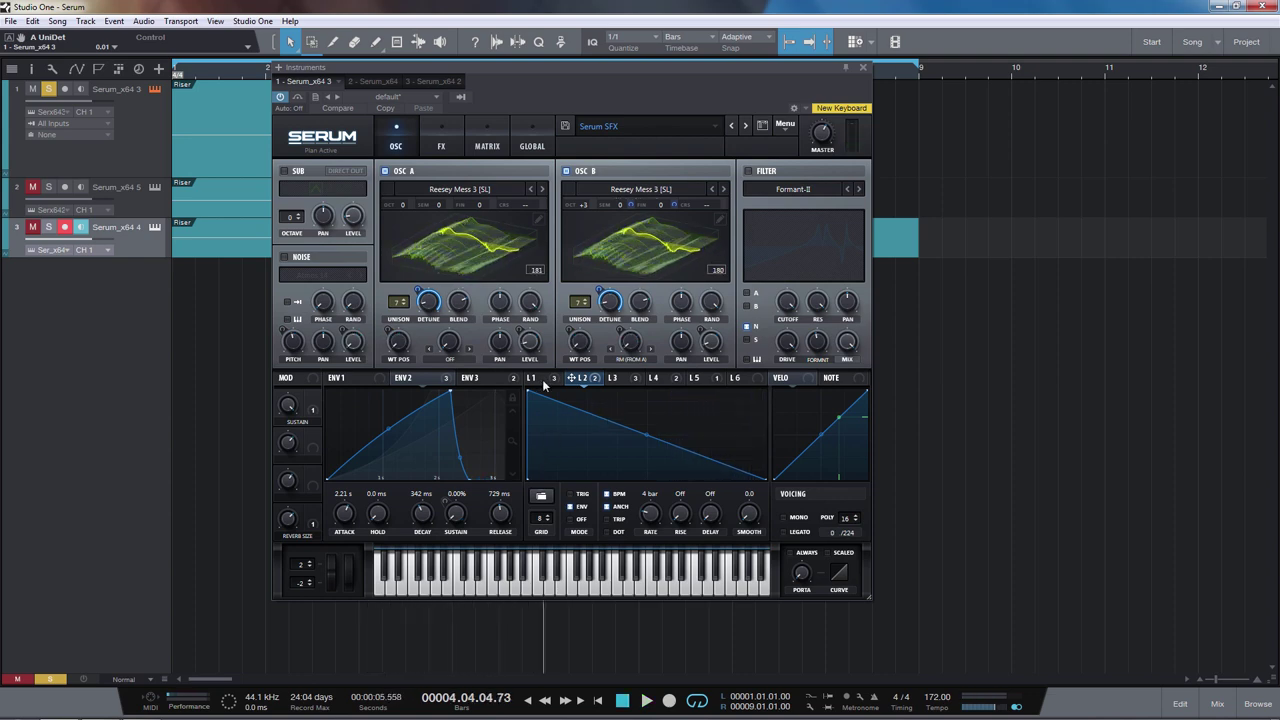
Inspect LFO 3's target and LFO 4's four-bar ramp shape
left_click(626, 378)
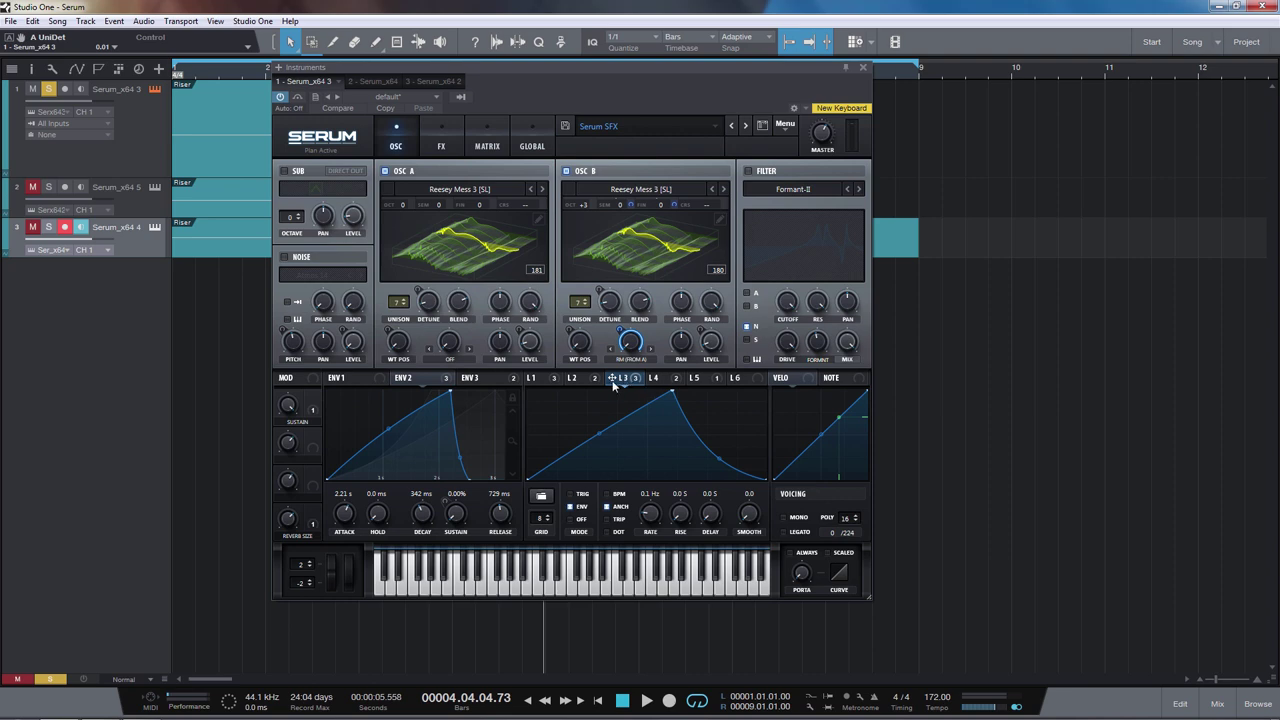
right_click(633, 348)
left_click(624, 340)
left_click(662, 380)
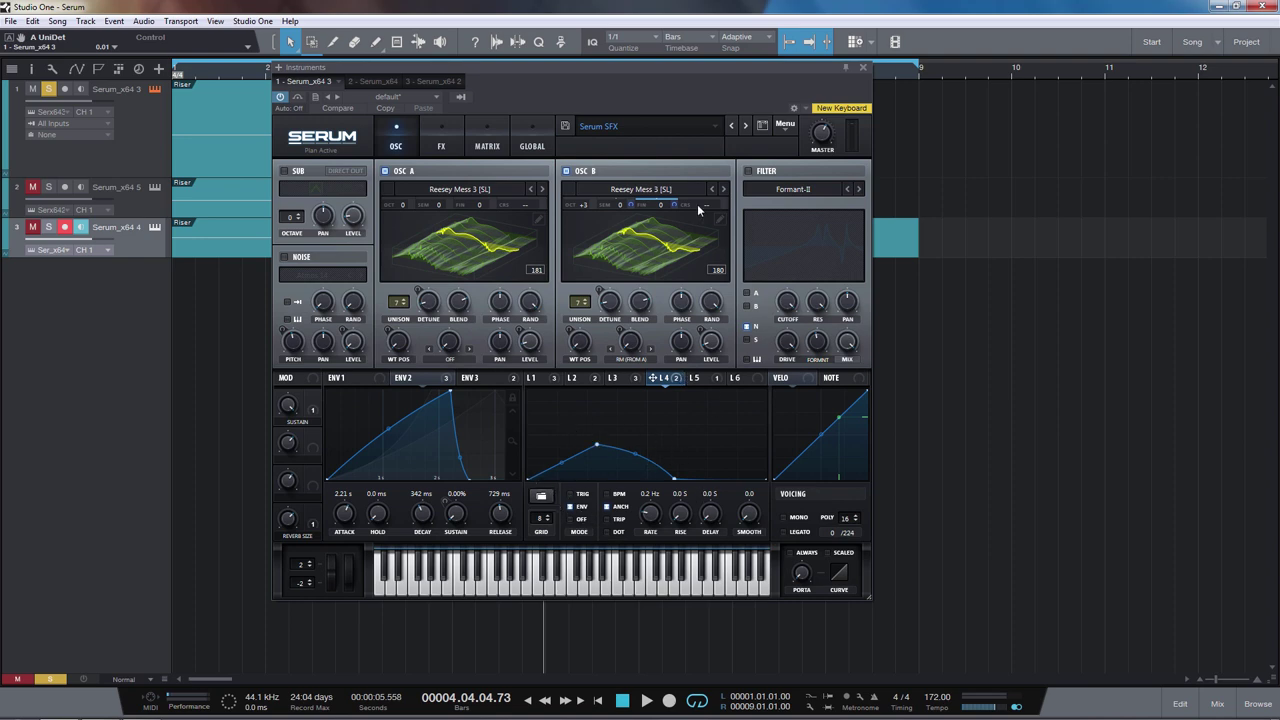
Review the modulation matrix routings, then return to the oscillator page
left_click(489, 148)
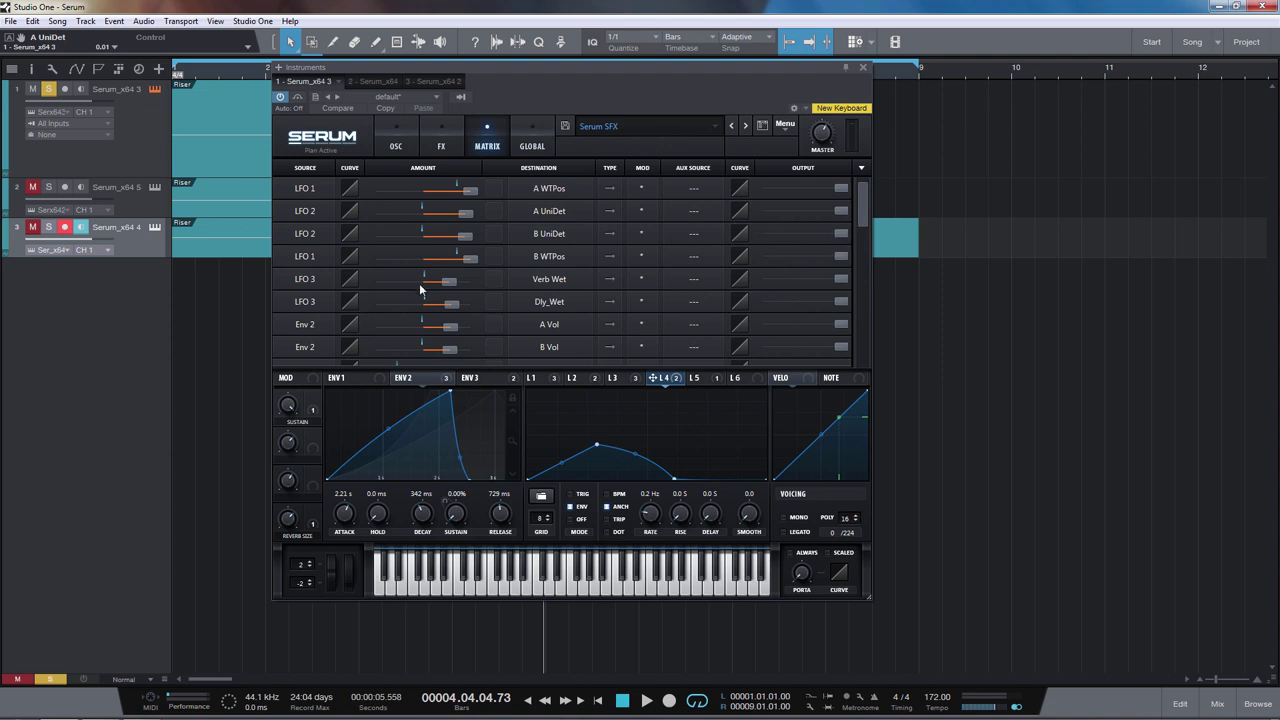
left_click_drag(859, 217, 839, 249)
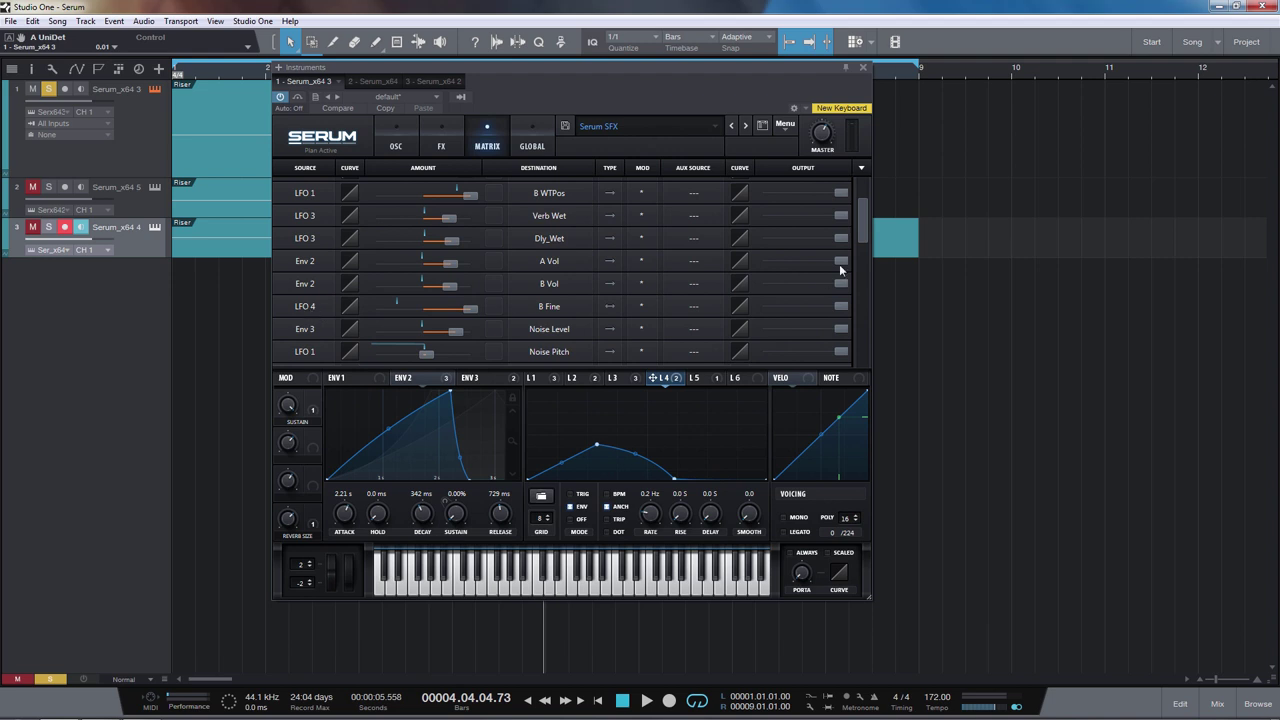
left_click_drag(864, 234, 614, 257)
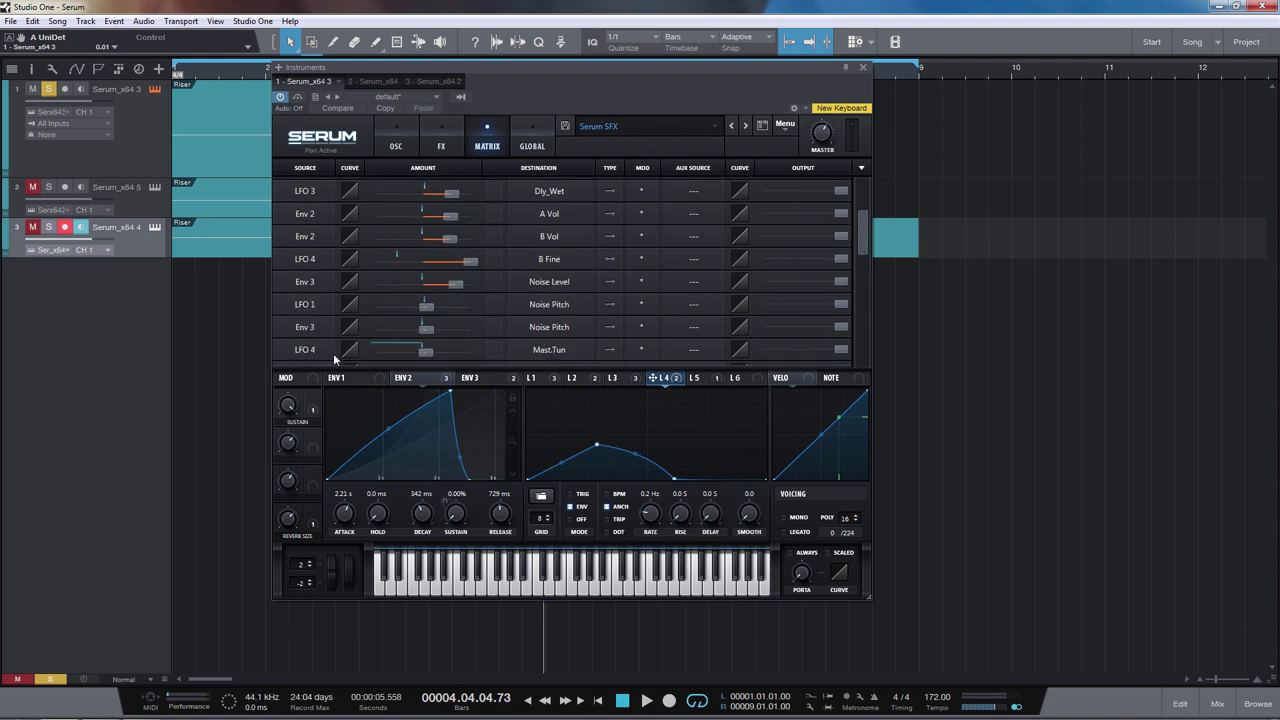
left_click(395, 146)
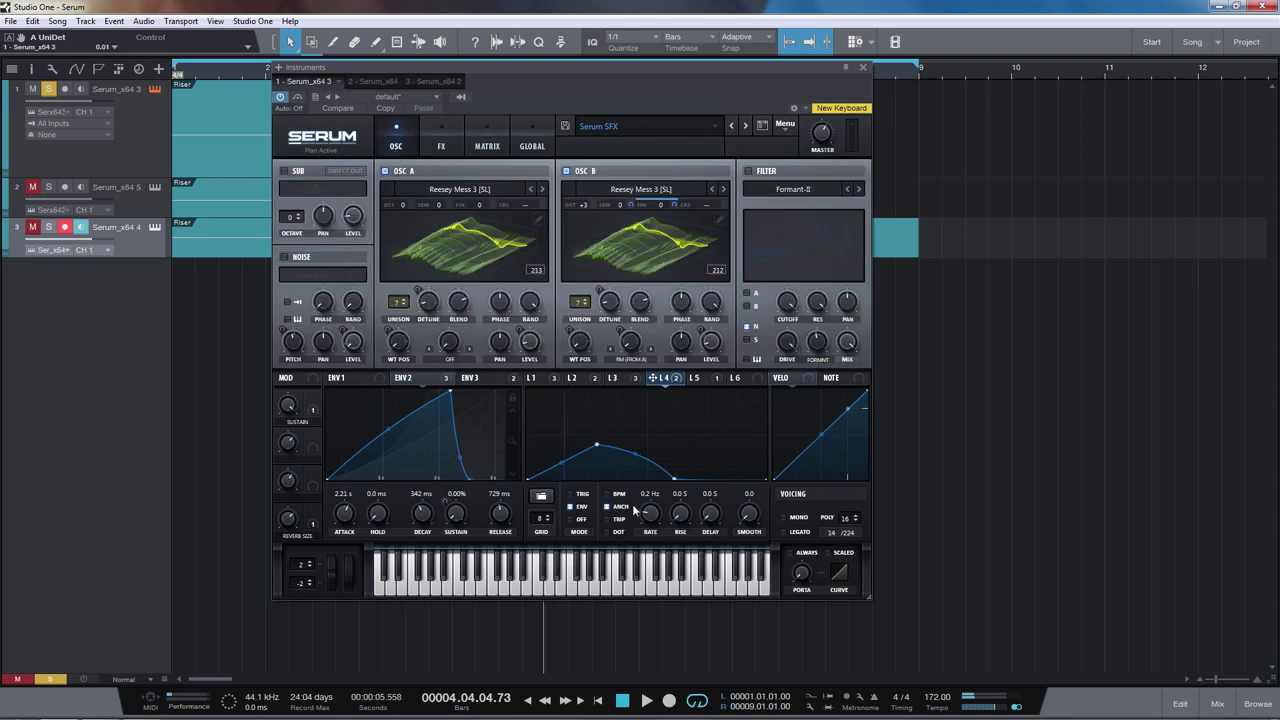
Compare notes with LFO 4's destinations bypassed and then re-activated
right_click(677, 379)
left_click(700, 429)
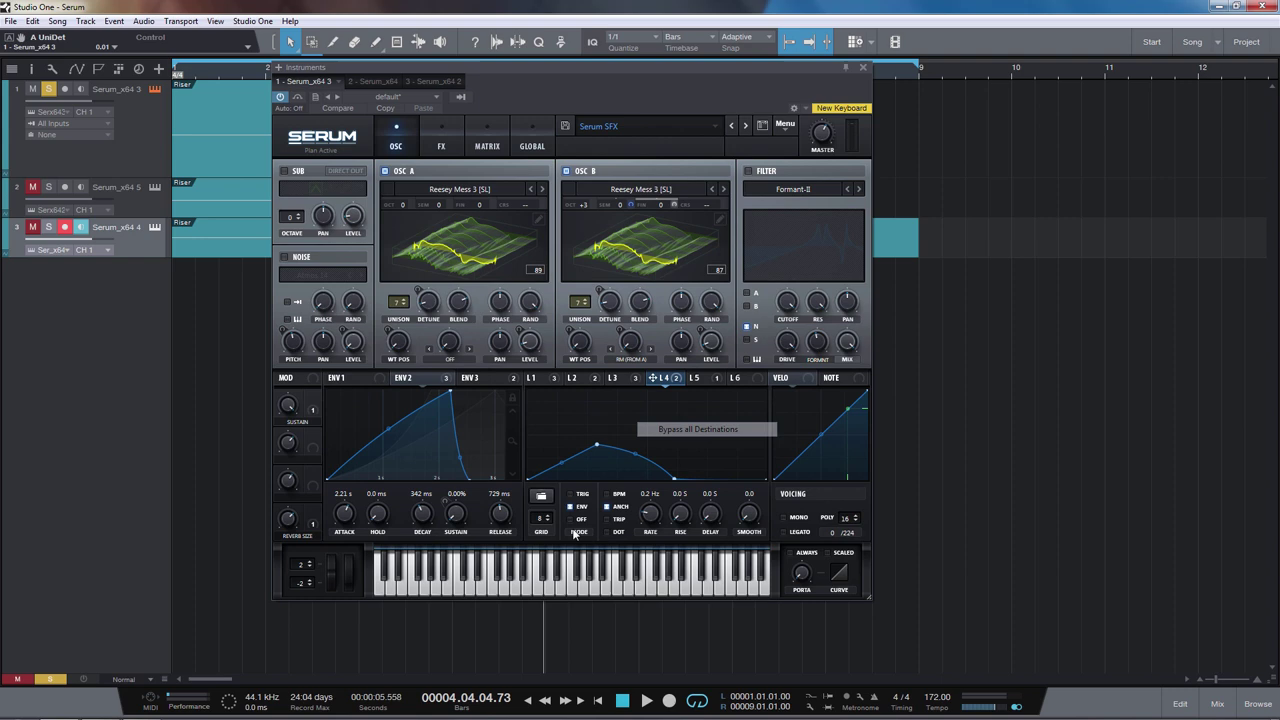
left_click(547, 585)
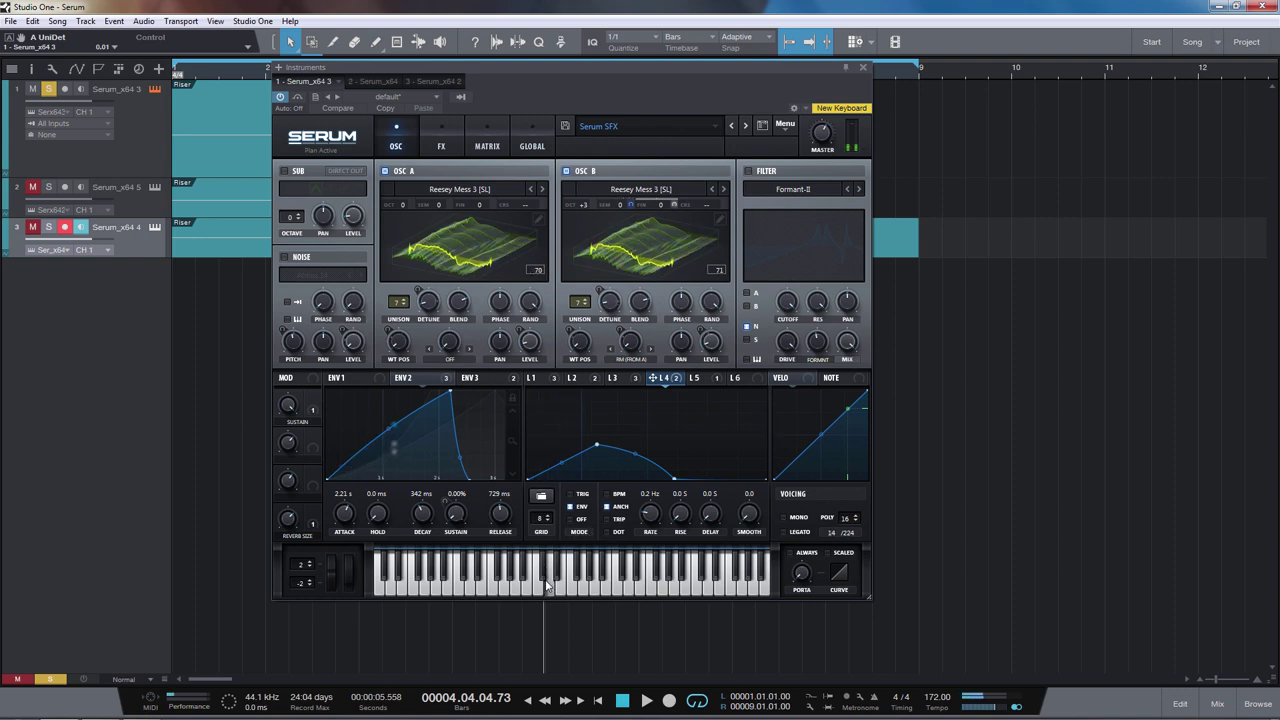
right_click(677, 380)
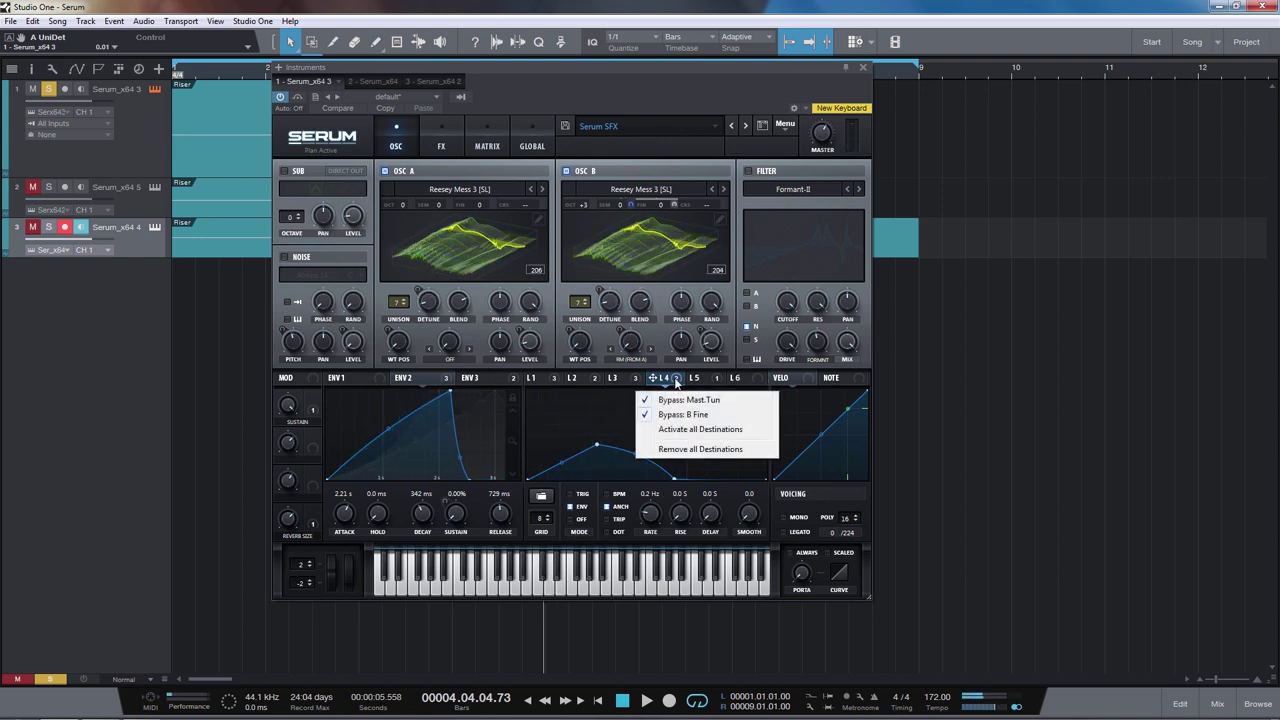
left_click(700, 429)
left_click(555, 590)
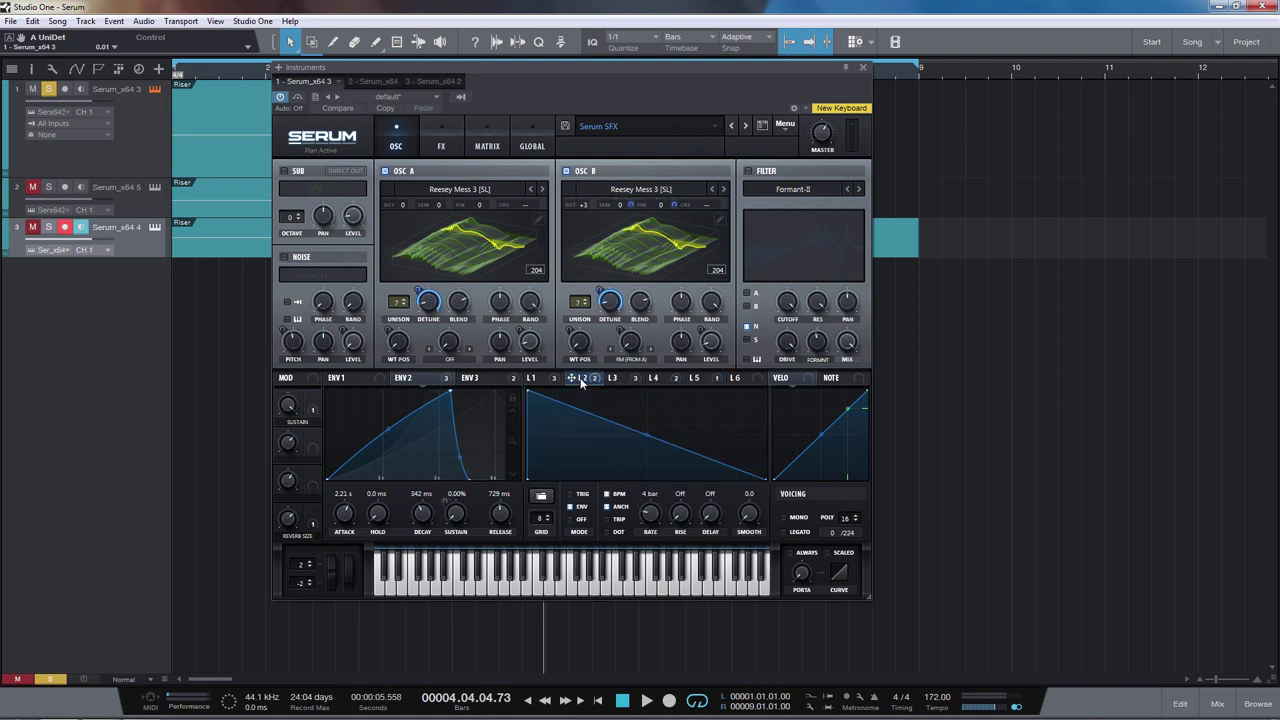
Isolate the noise layer: turn off oscillators A and B, enable noise and the formant filter
left_click(536, 378)
left_click(567, 172)
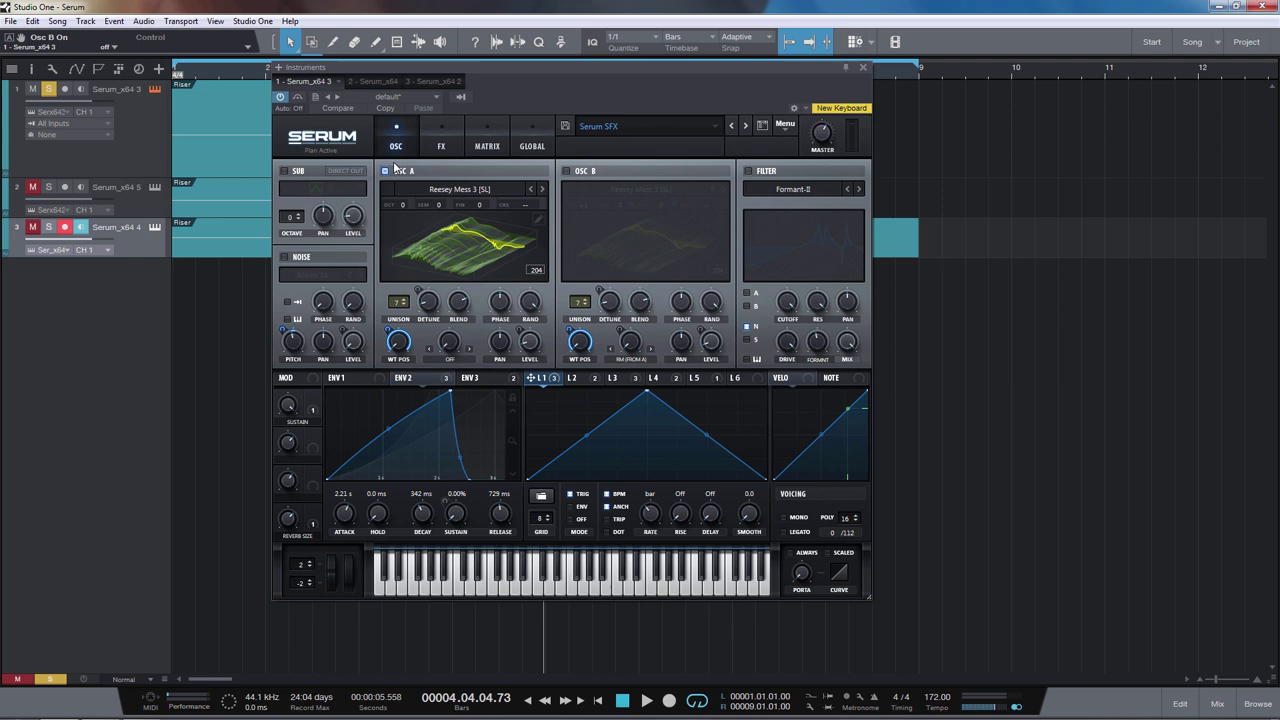
left_click(386, 172)
left_click(284, 257)
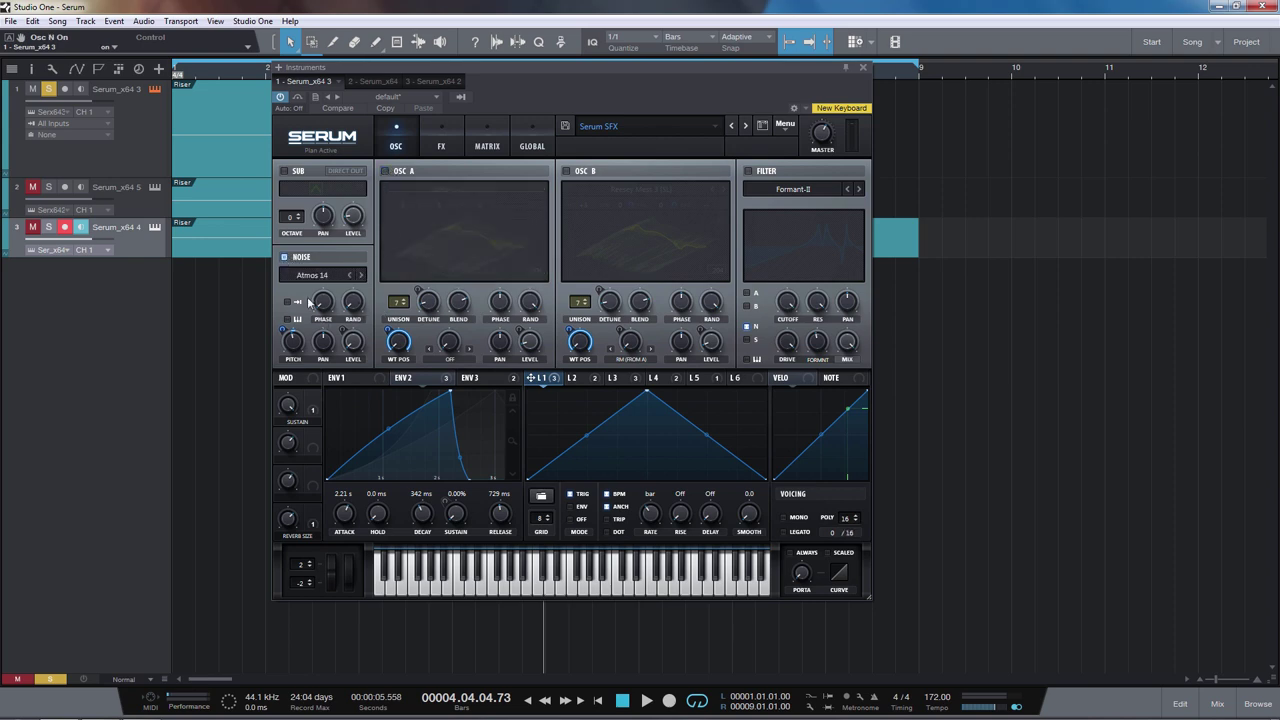
left_click(484, 377)
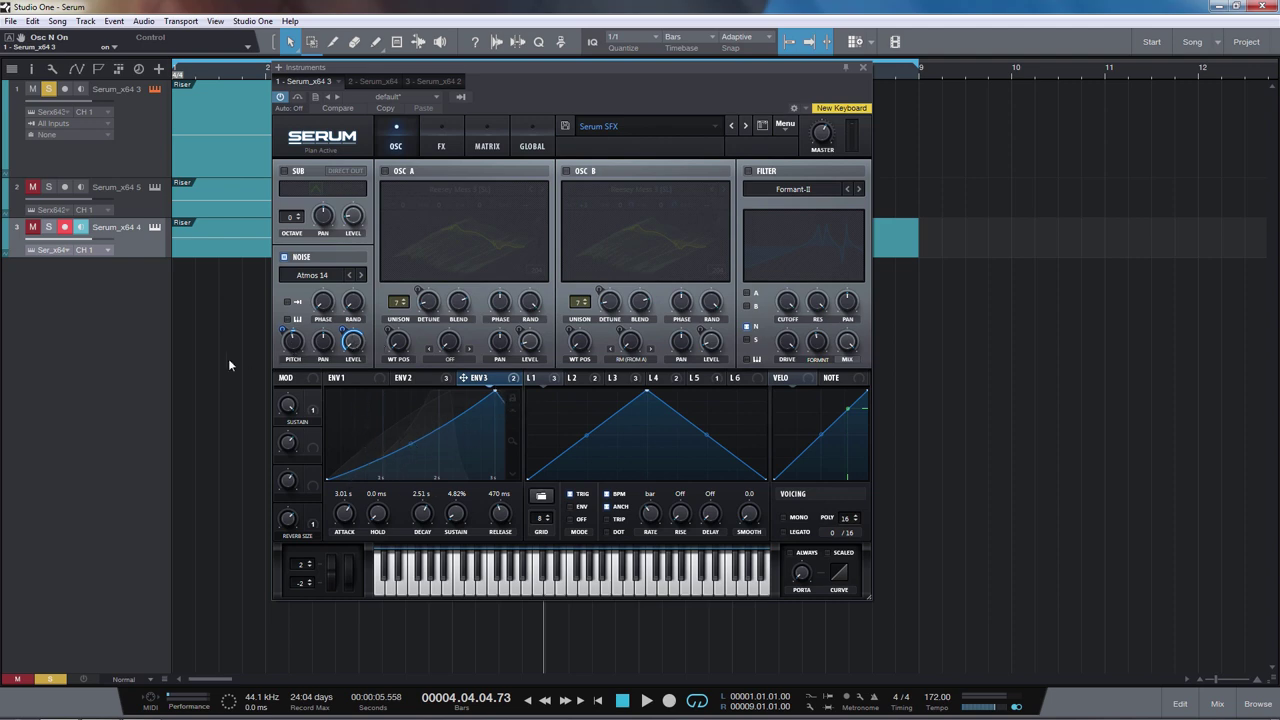
left_click(748, 171)
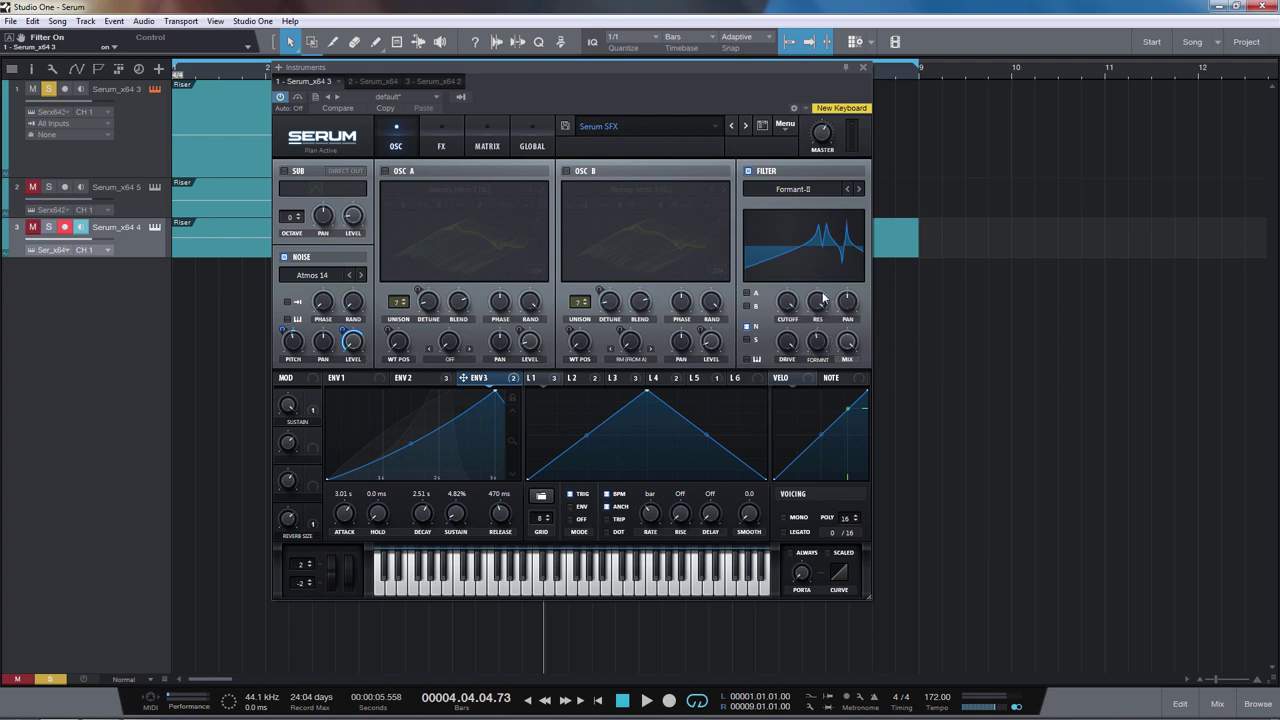
left_click(568, 590)
Switch oscillators A and B back on and audition the full patch
left_click(566, 171)
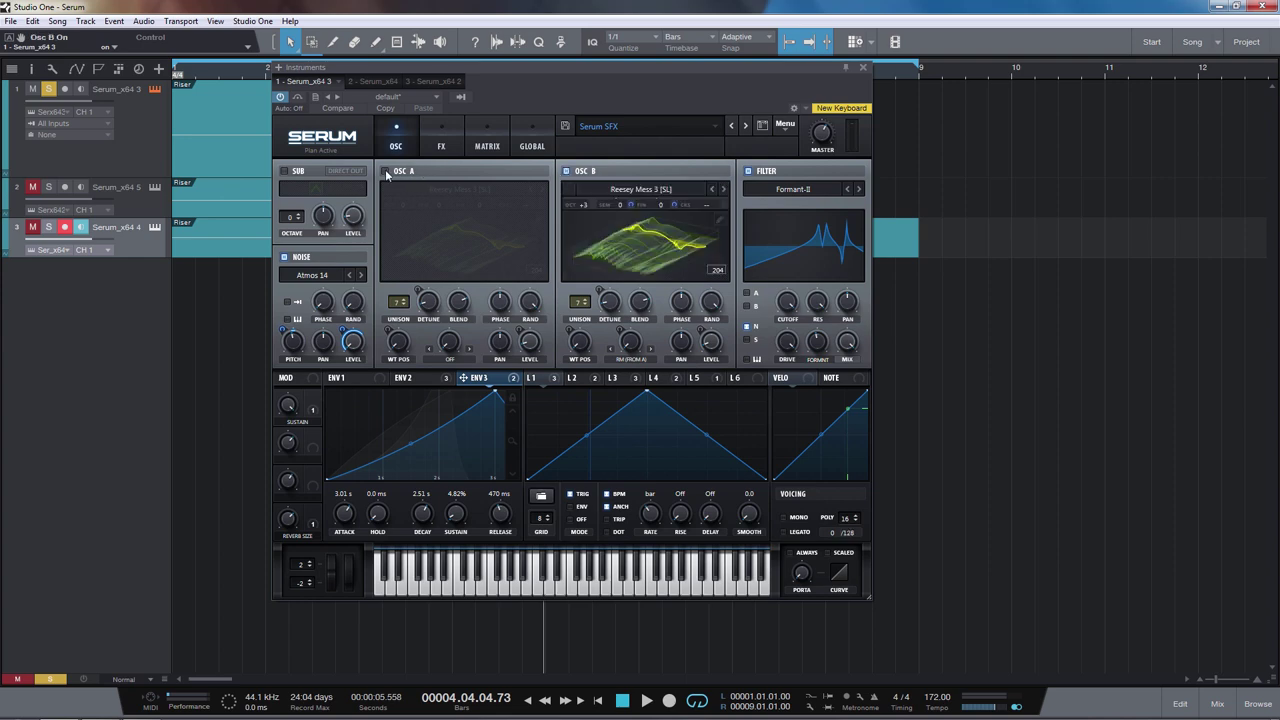
left_click(384, 171)
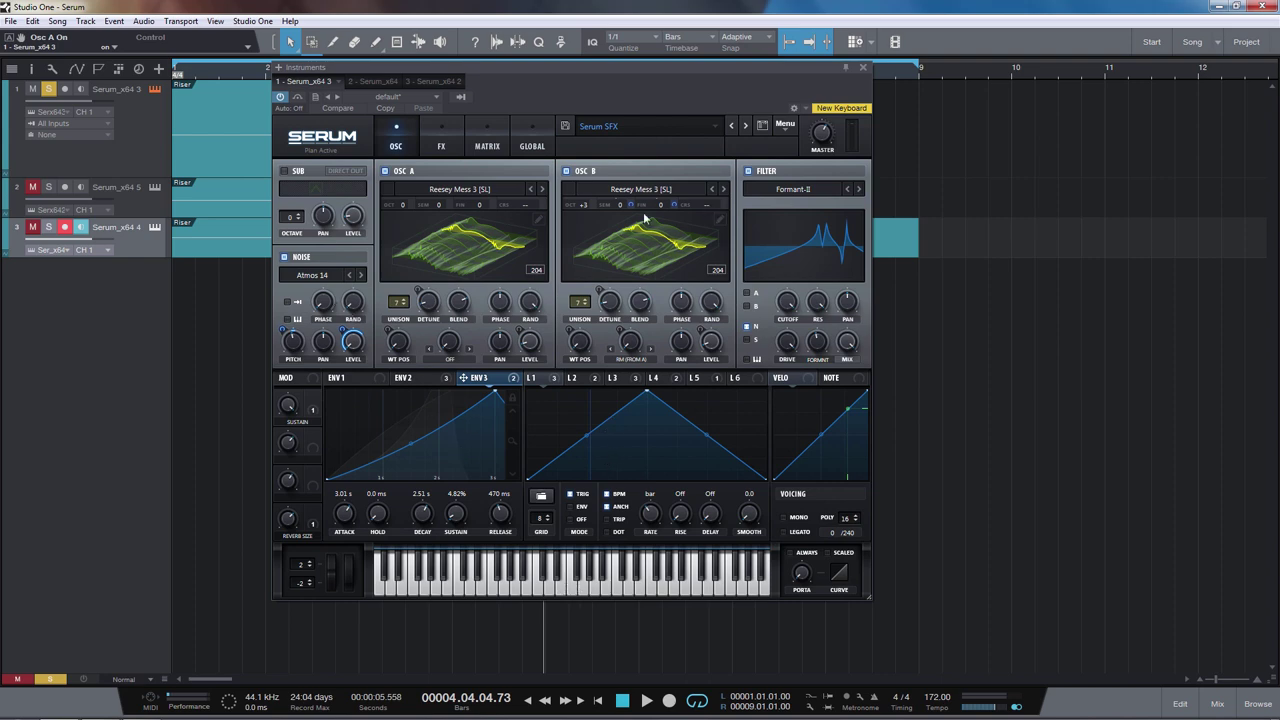
left_click(524, 593)
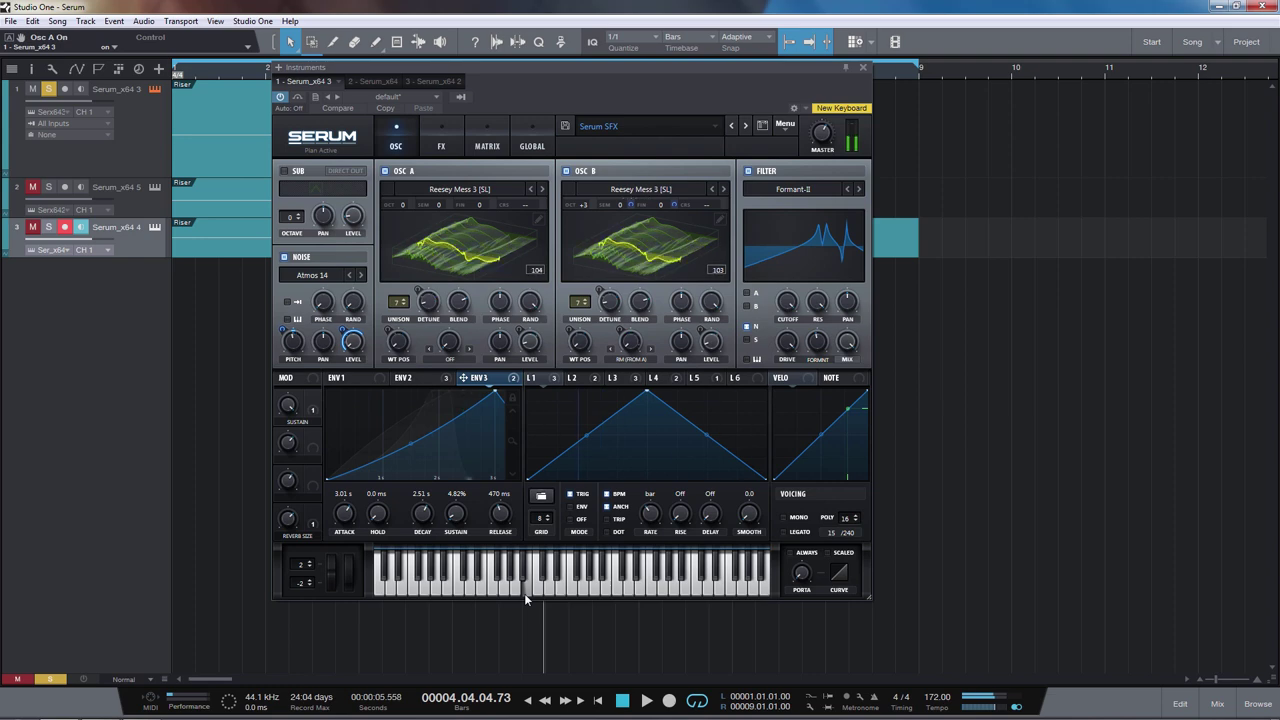
left_click(440, 138)
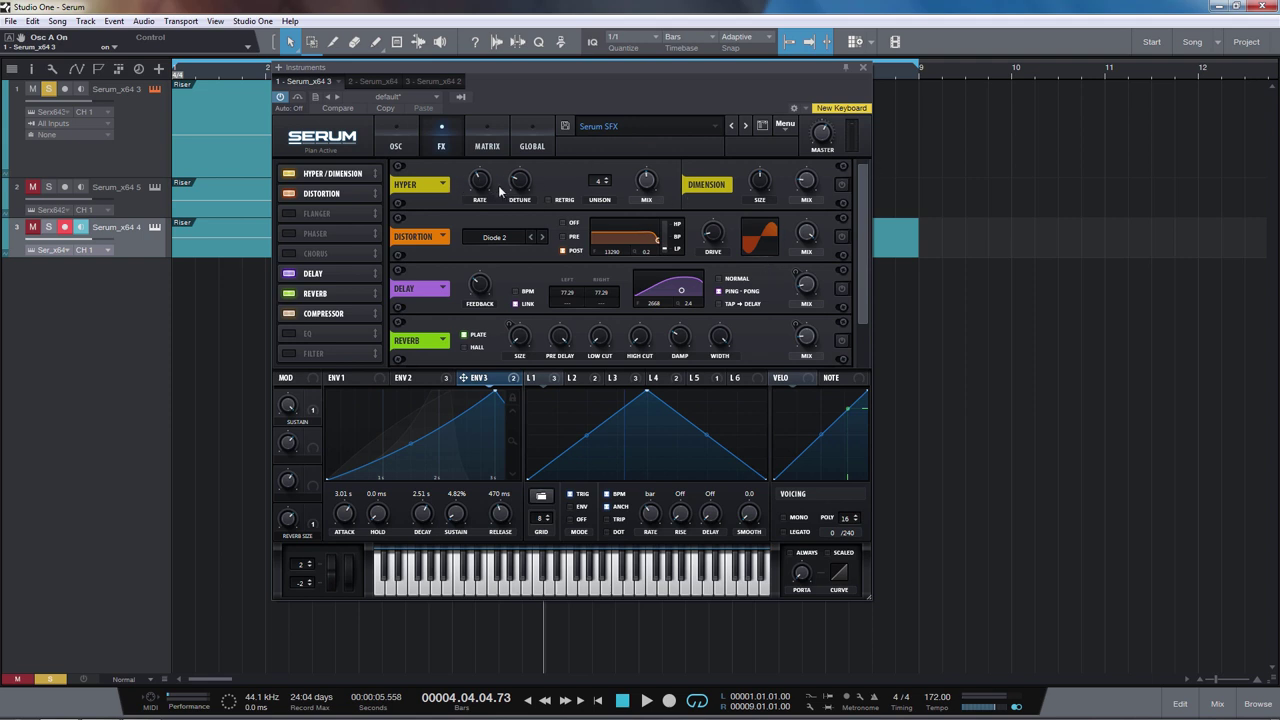
Turn on the Dimension effect and audition it with held notes
left_click(842, 185)
left_click(551, 592)
left_click(537, 565)
Inspect ENV2, LFO 2 and LFO 3 modulating the delay and reverb mix
left_click_drag(859, 299, 861, 318)
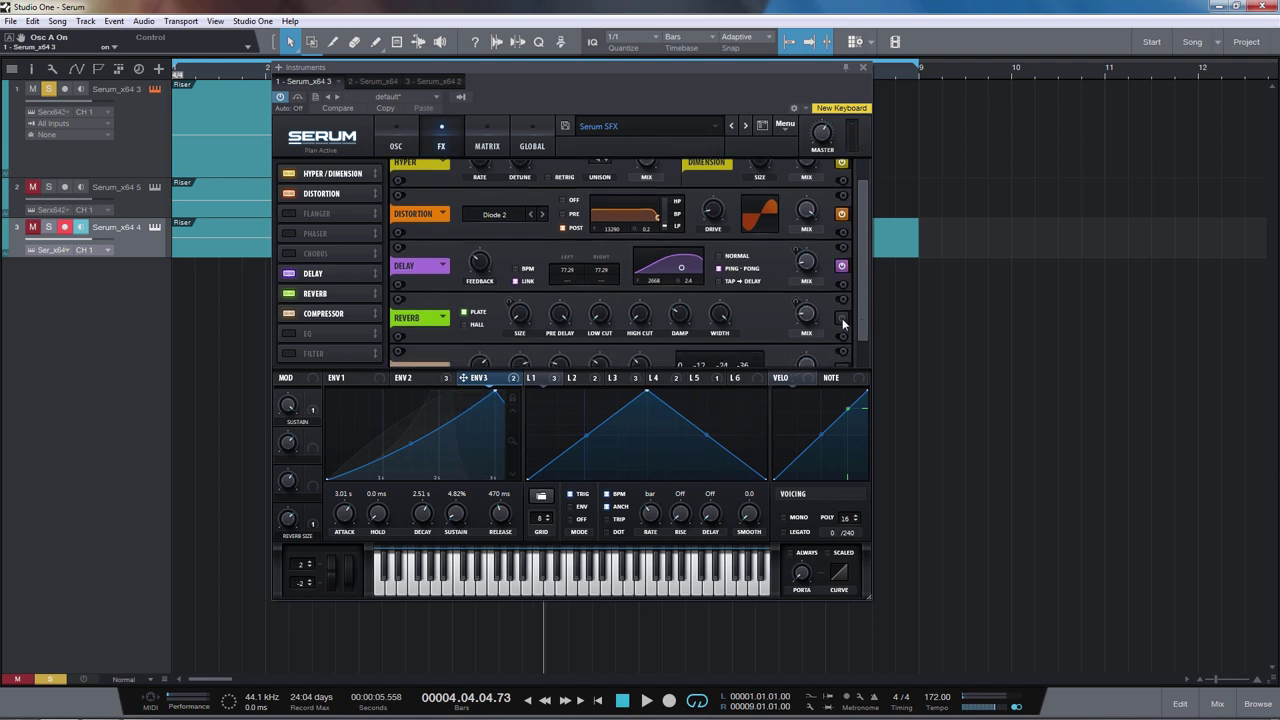
left_click(427, 383)
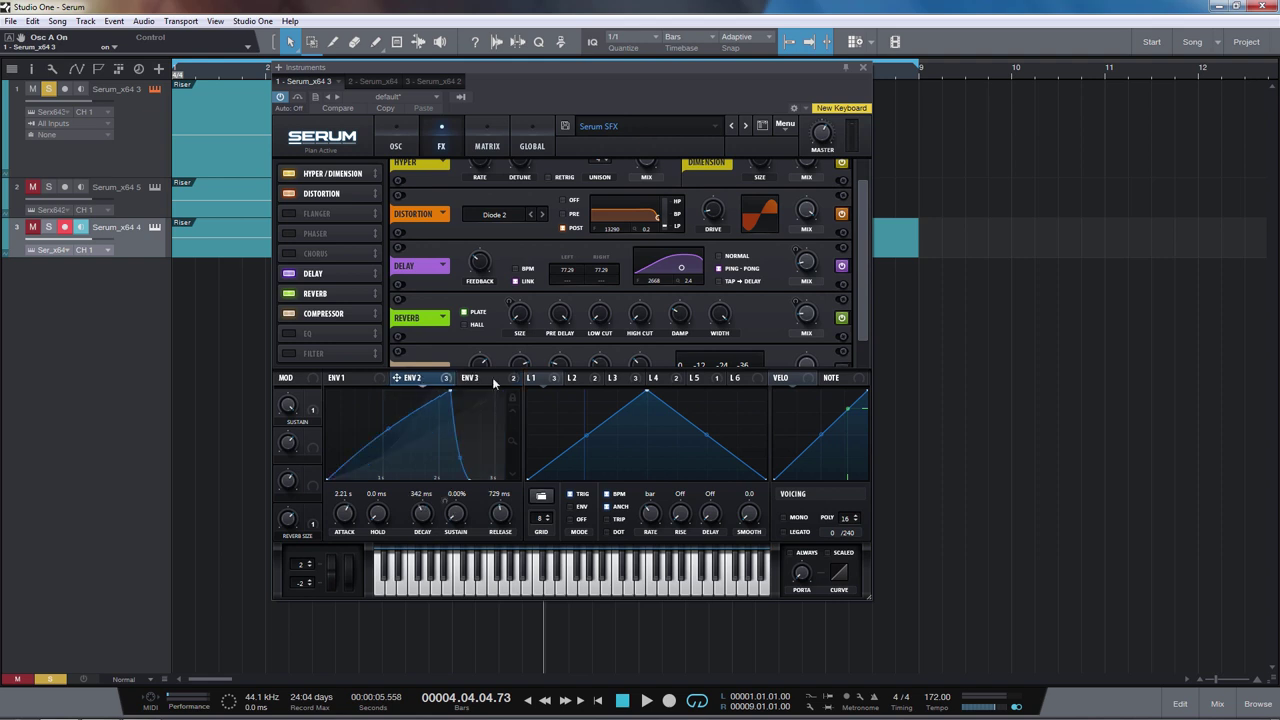
left_click(581, 379)
left_click(626, 380)
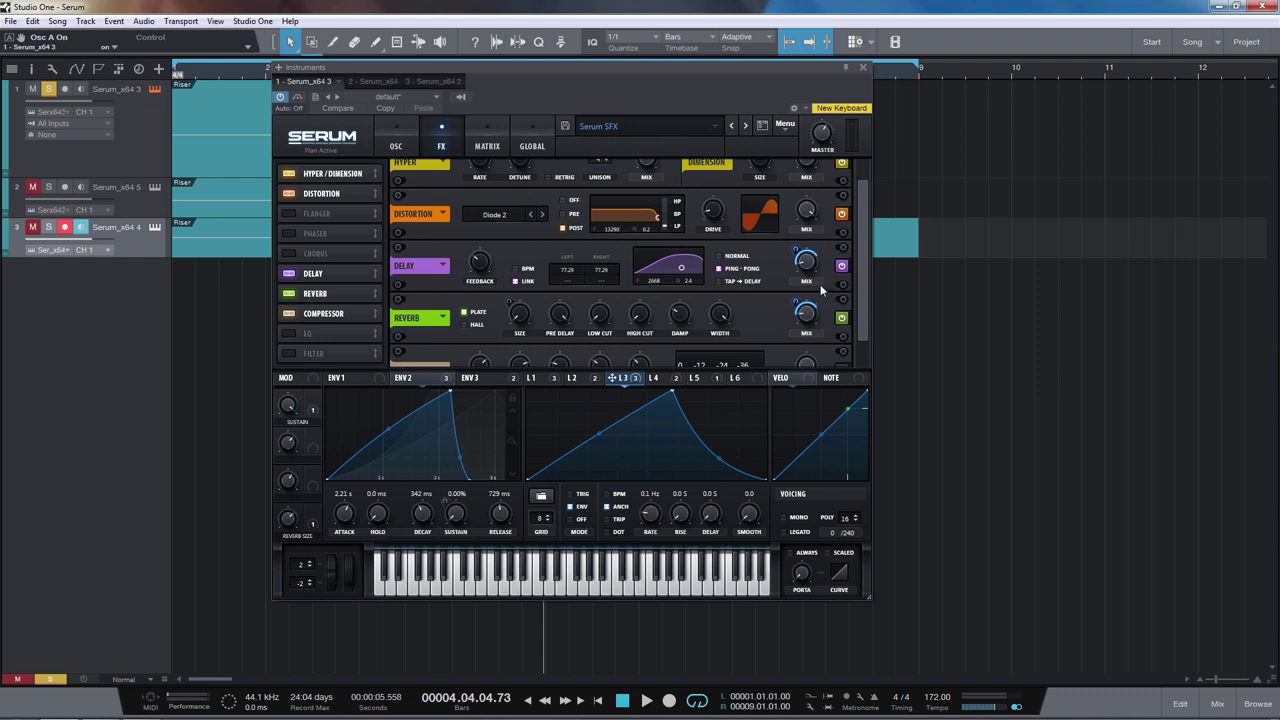
mouse_move(817, 273)
left_click(532, 594)
Turn on the Compressor and compare it bypassed versus active during song playback
left_click_drag(860, 326, 870, 368)
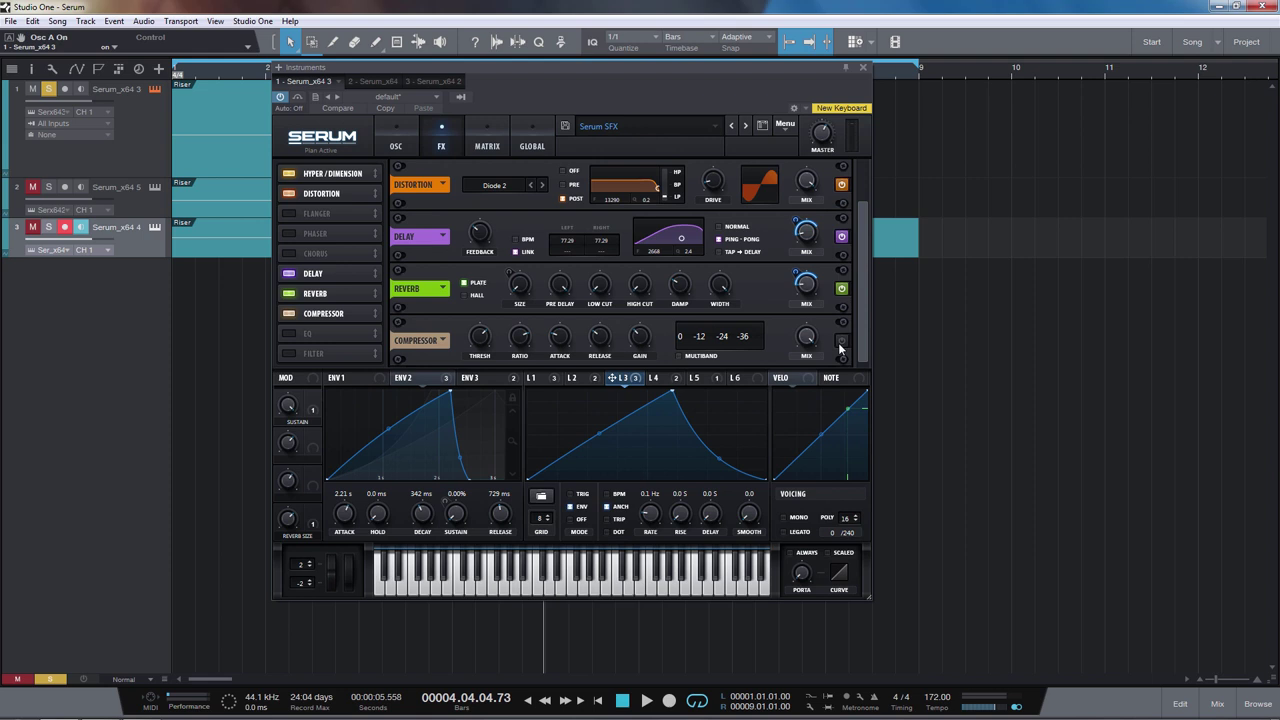
left_click(841, 343)
key("space")
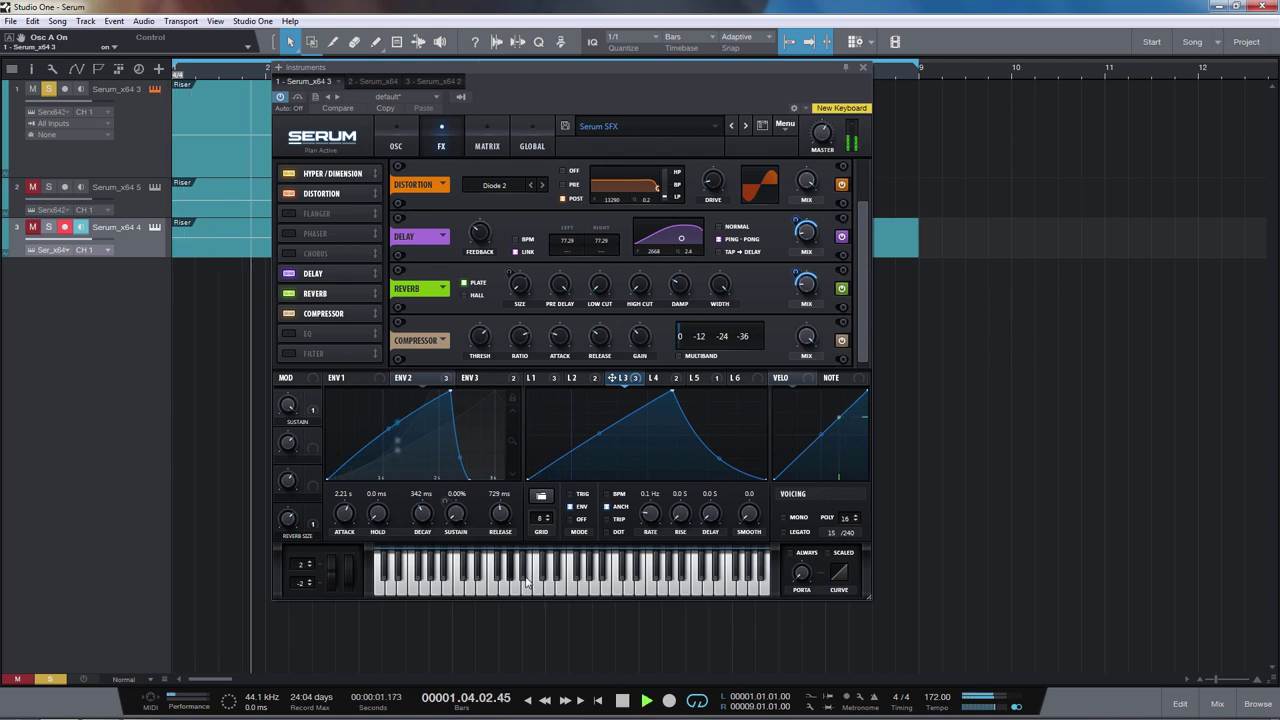
left_click_drag(588, 94, 678, 178)
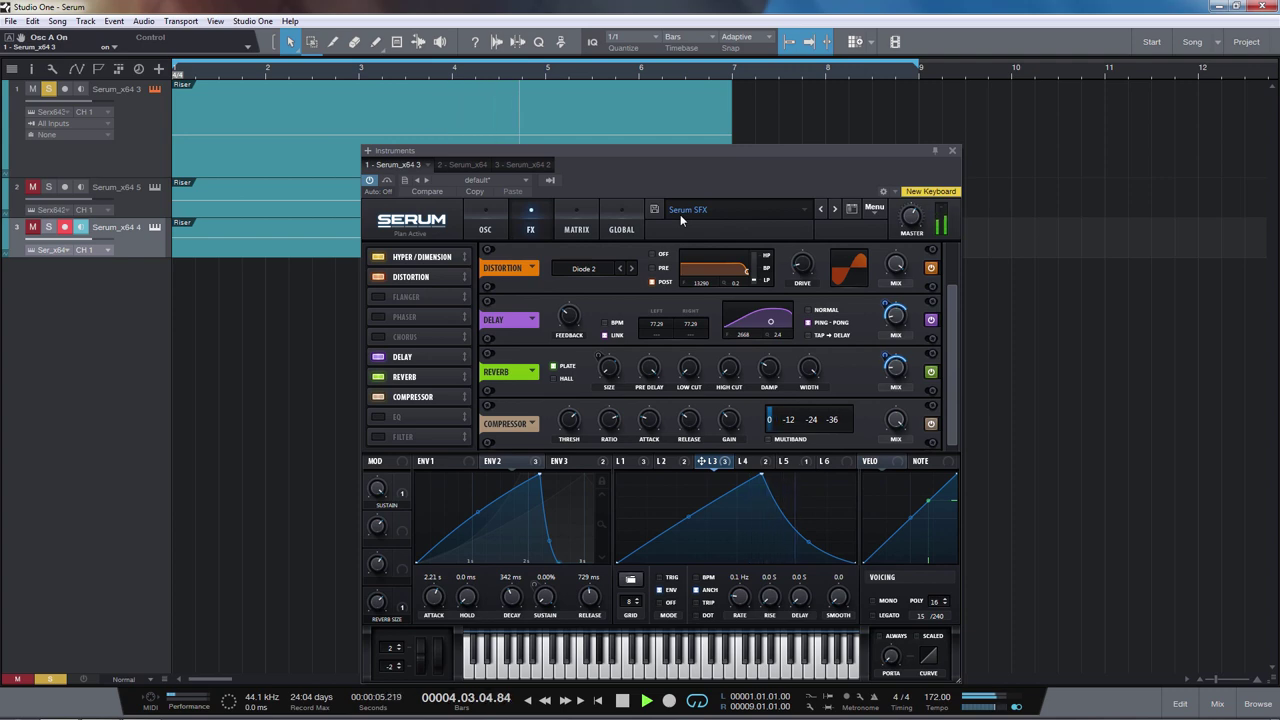
key("space")
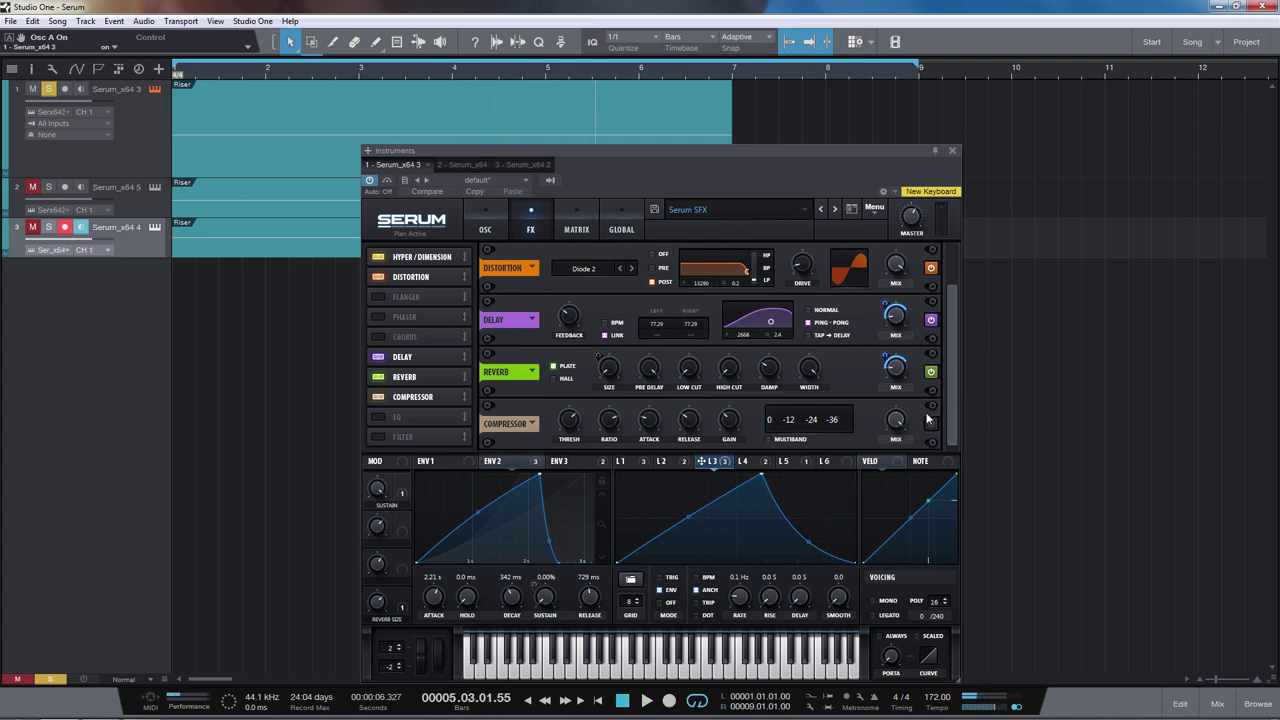
left_click(929, 421)
key("space")
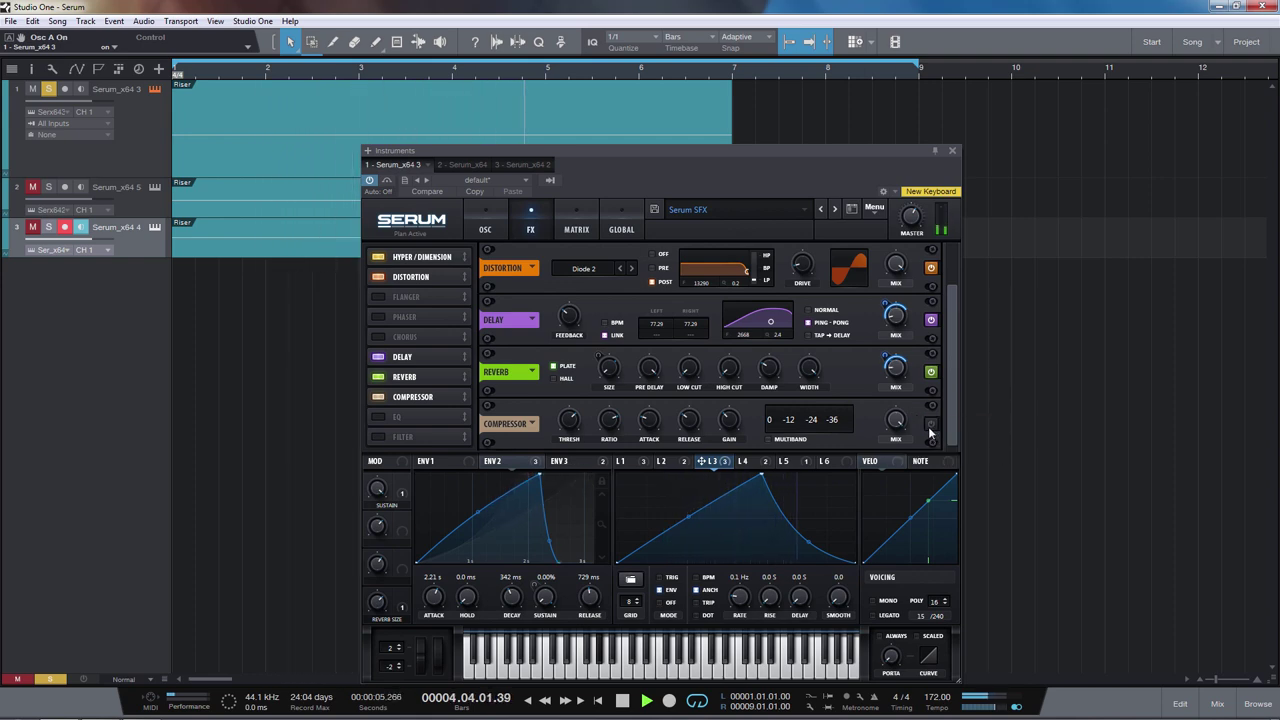
left_click(930, 424)
key("space")
left_click_drag(825, 150, 770, 57)
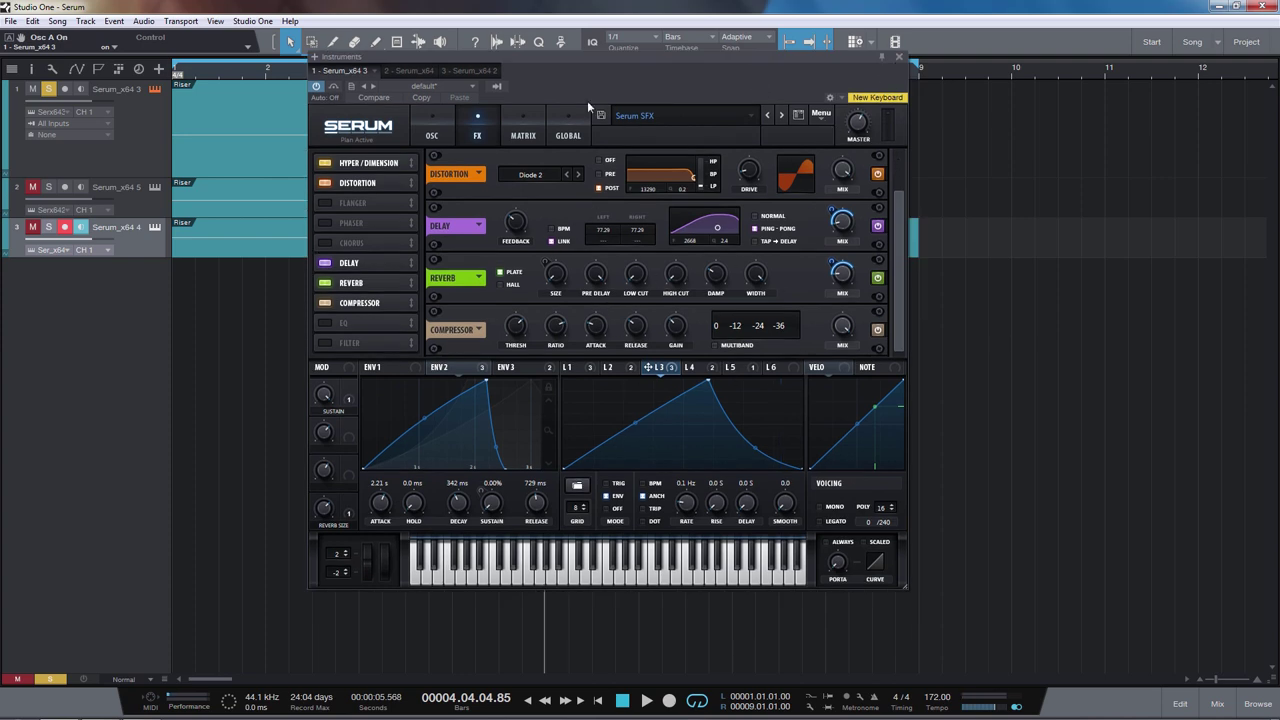
Return Serum to the oscillator page and solo track 2 instead of track 1
left_click(432, 131)
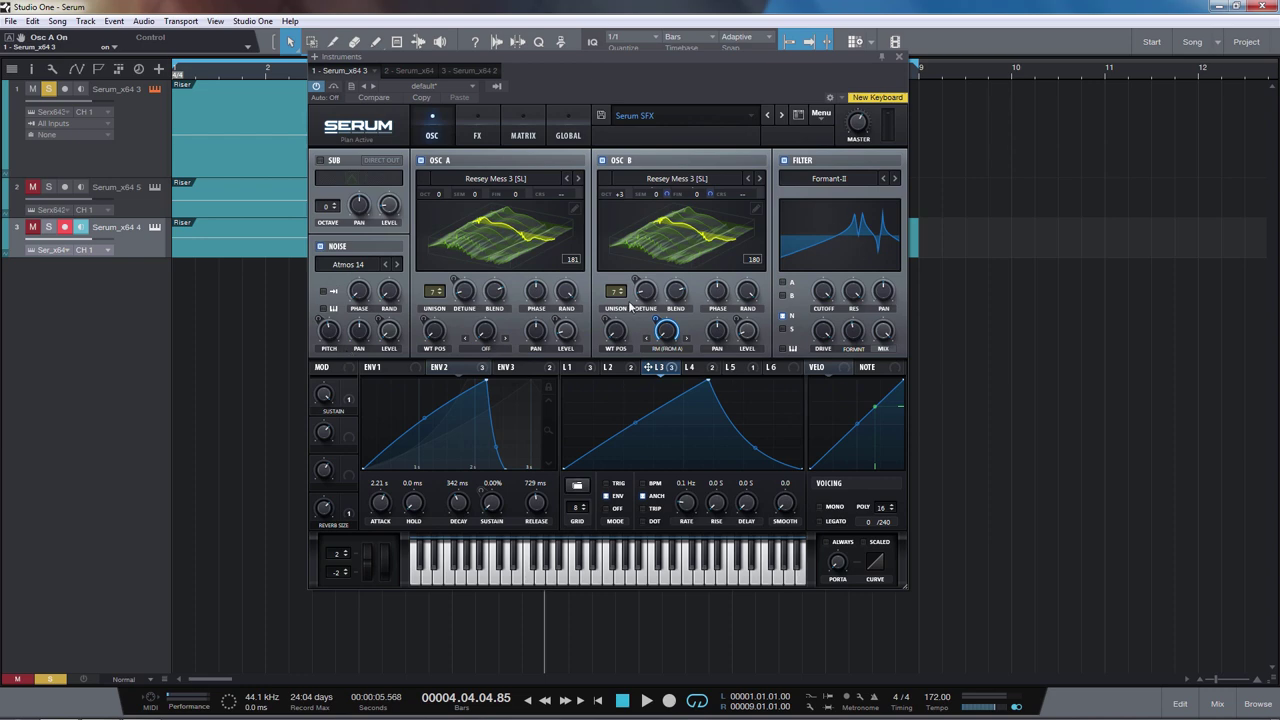
left_click(48, 187)
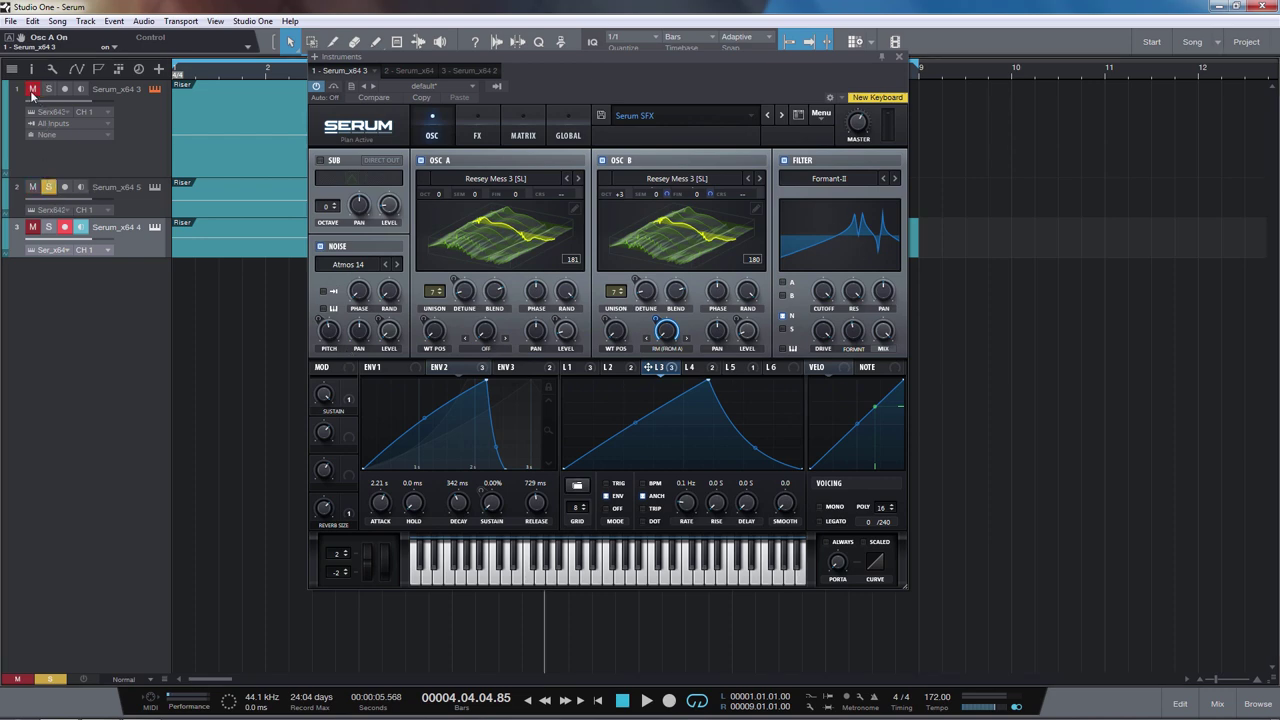
Open track 2's Serum instrument and play the song from bar 1
left_click(899, 56)
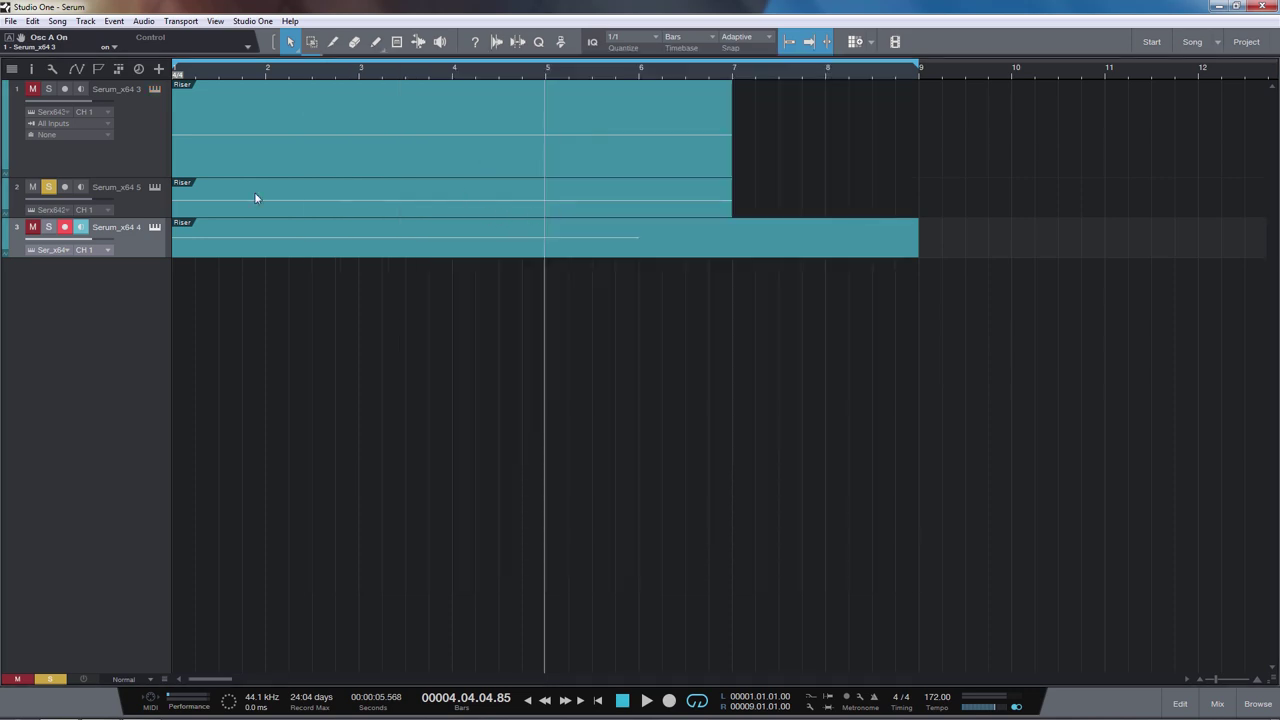
left_click(154, 187)
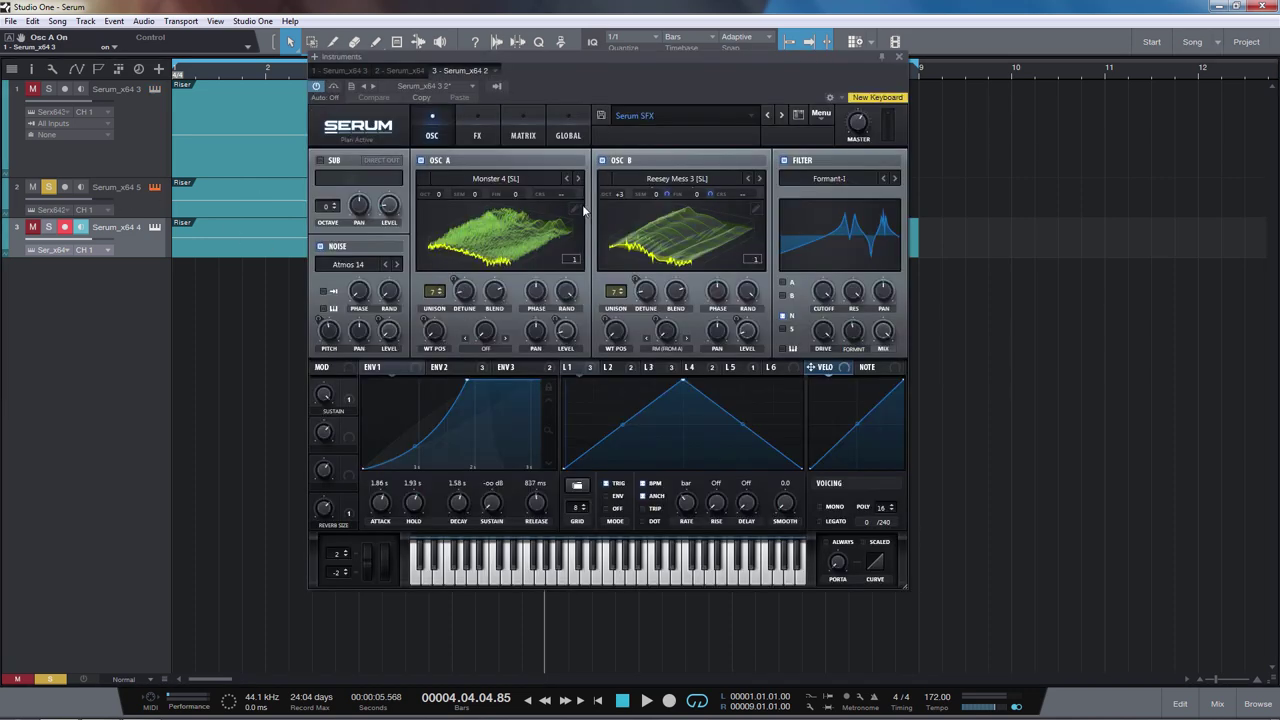
key("Home")
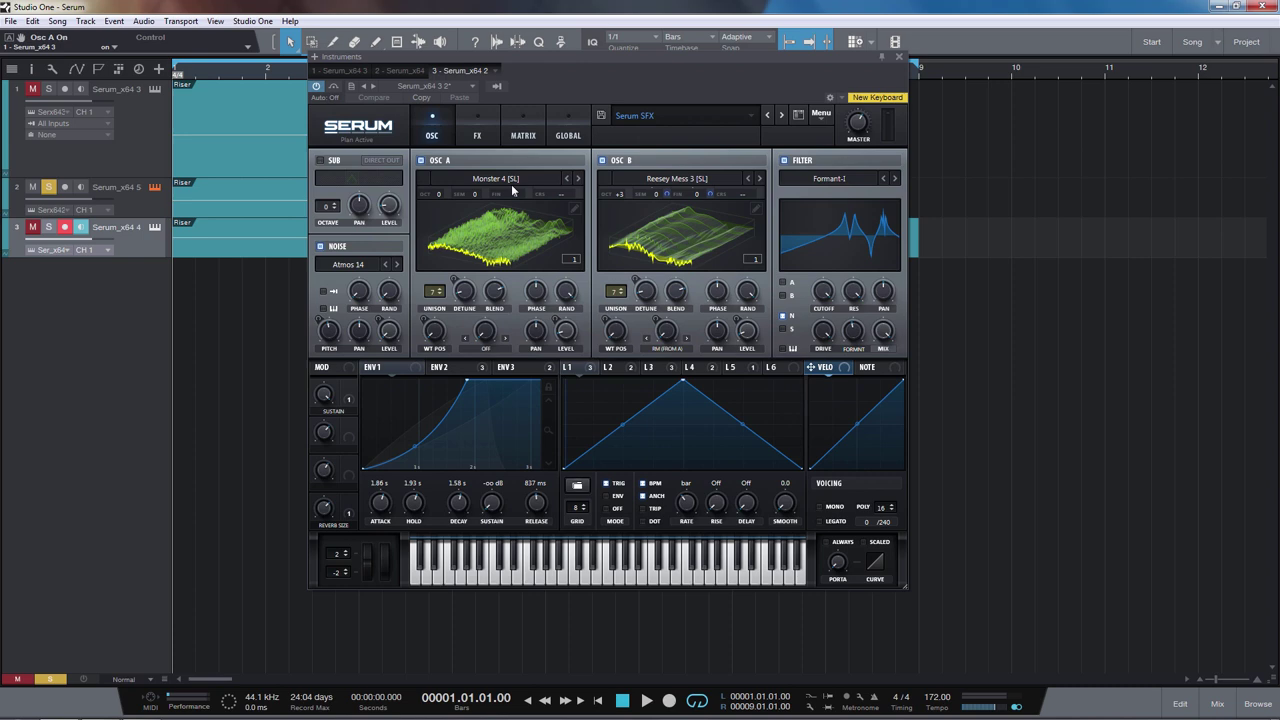
key("space")
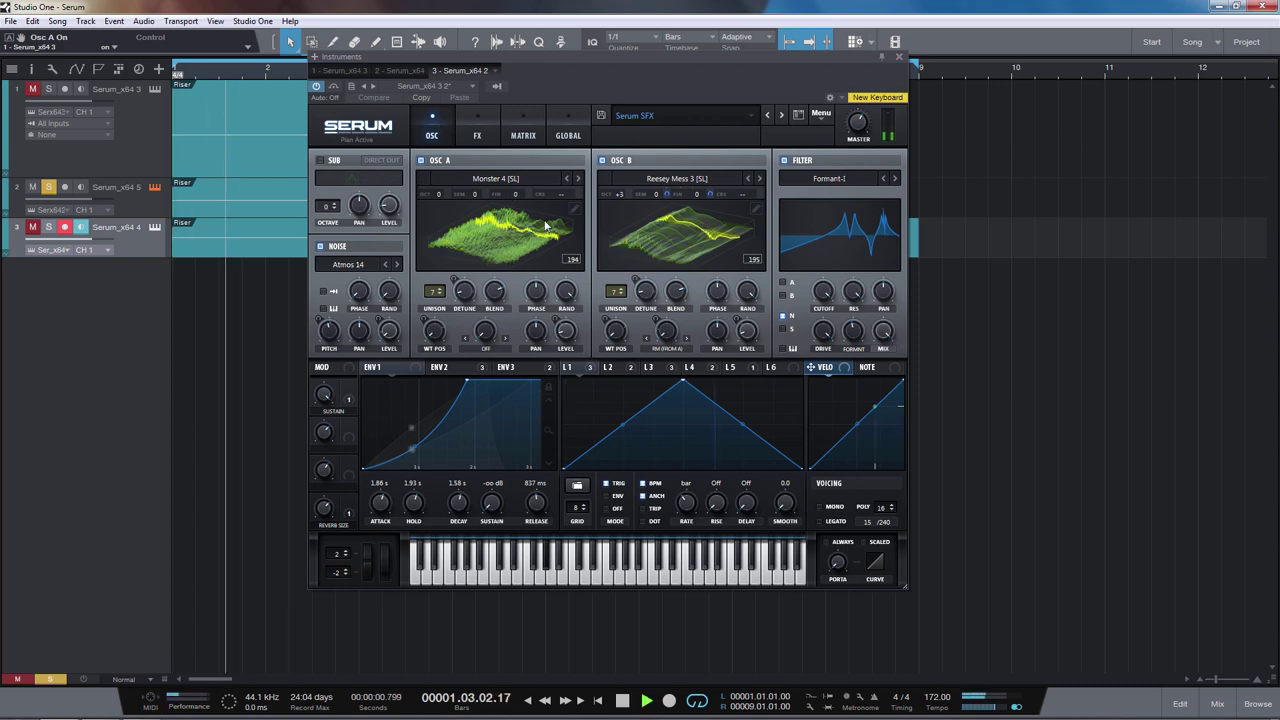
mouse_move(639, 59)
left_mouse_down()
mouse_move(764, 72)
mouse_move(874, 110)
mouse_move(647, 83)
left_mouse_up()
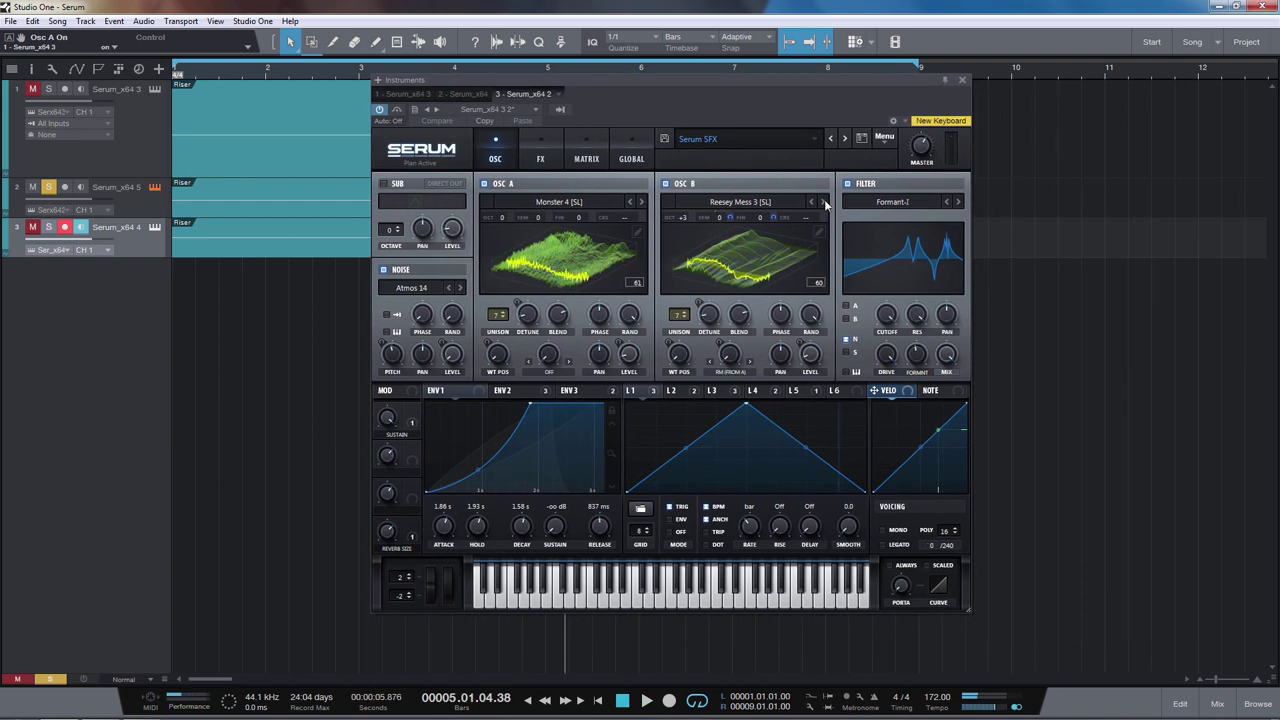
Switch oscillator B to Reesey Mess 5 and oscillator A to Monster 6, auditioning each change
left_click(822, 201)
left_click(822, 201)
key("space")
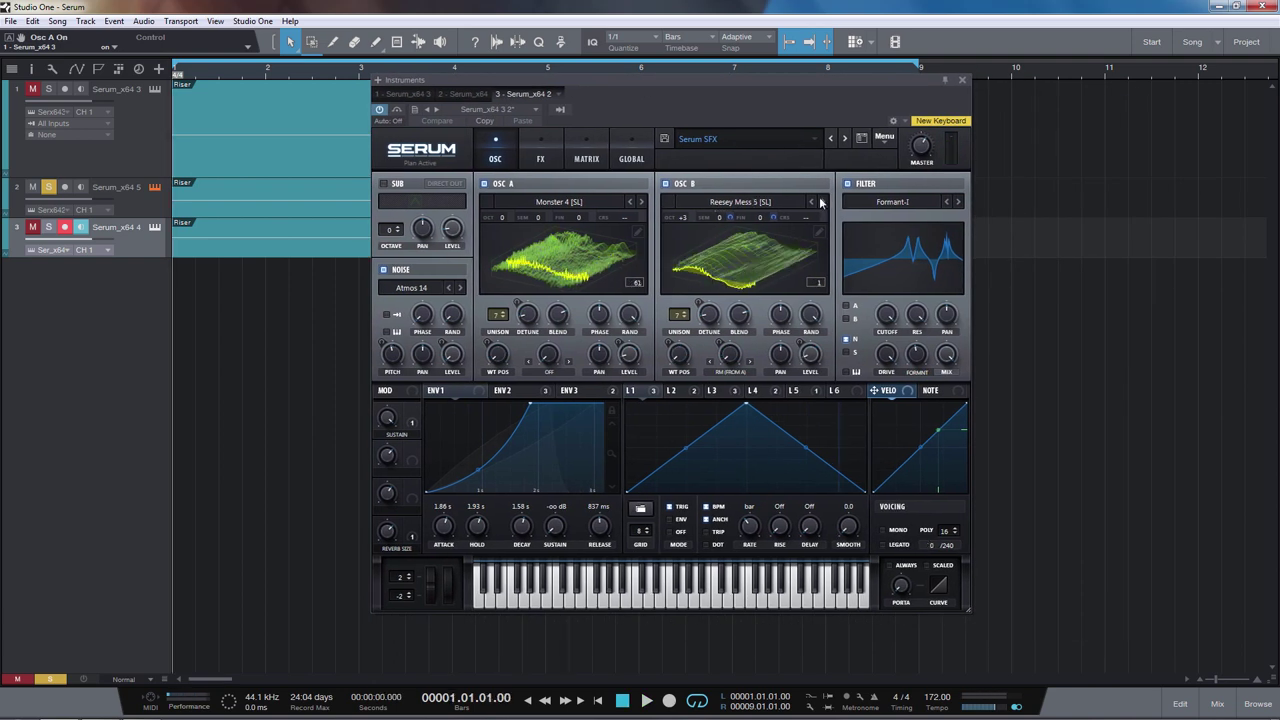
key("space")
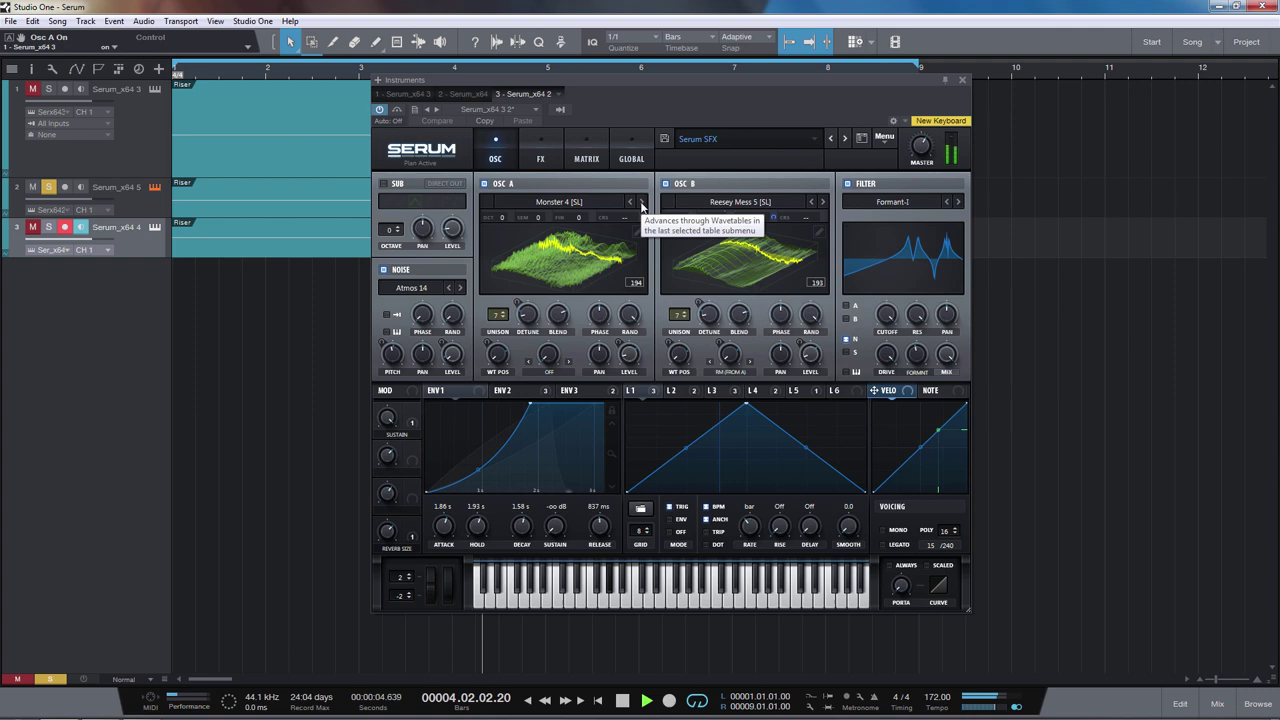
key("space")
left_click(641, 202)
left_click(641, 202)
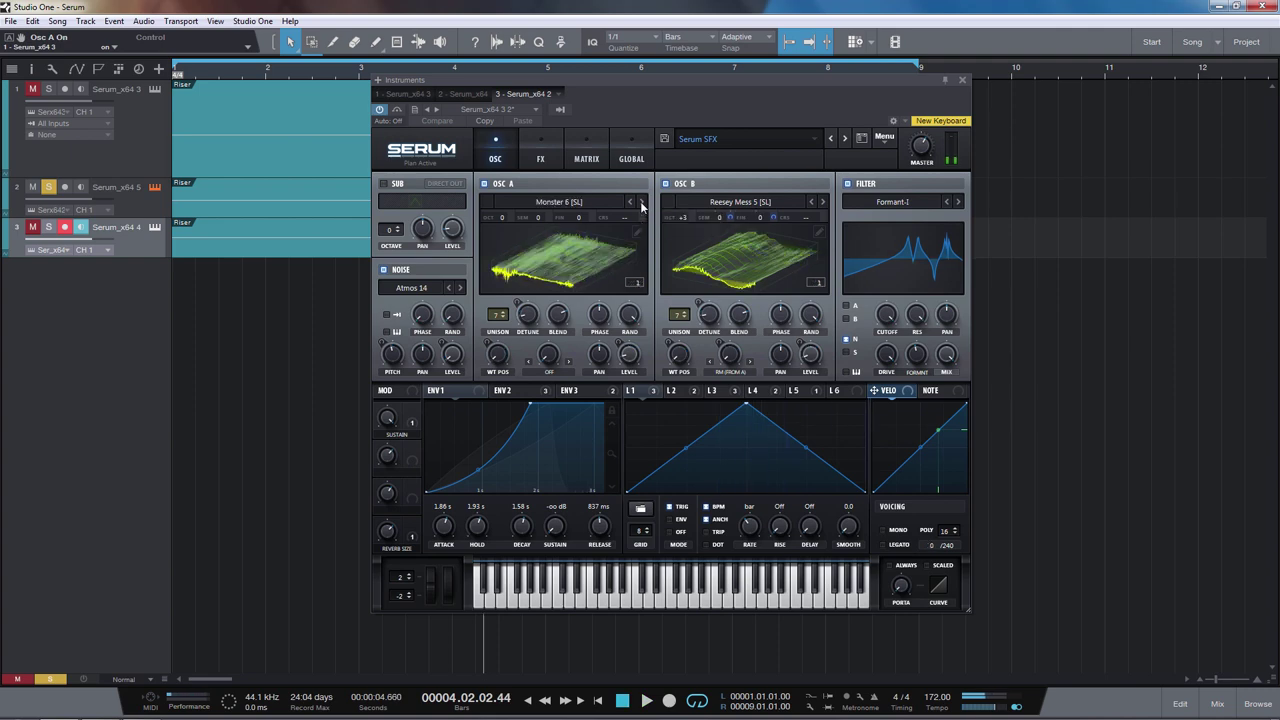
key("space")
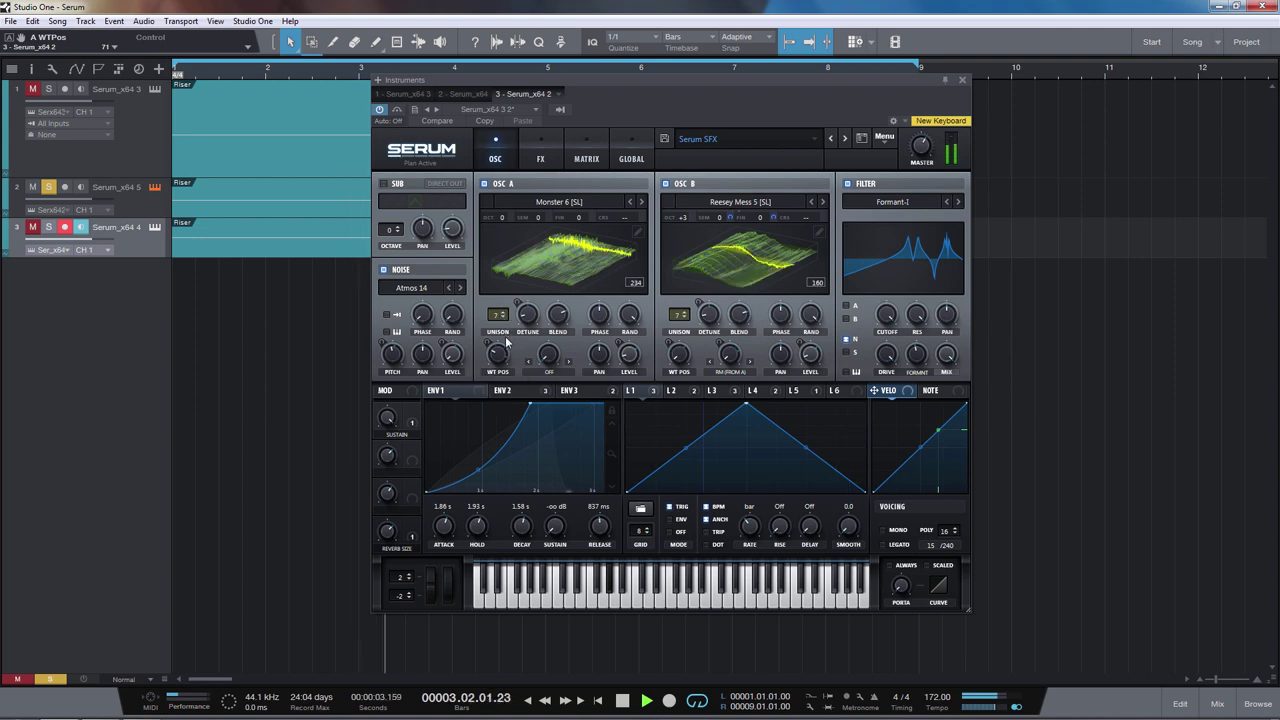
mouse_move(506, 343)
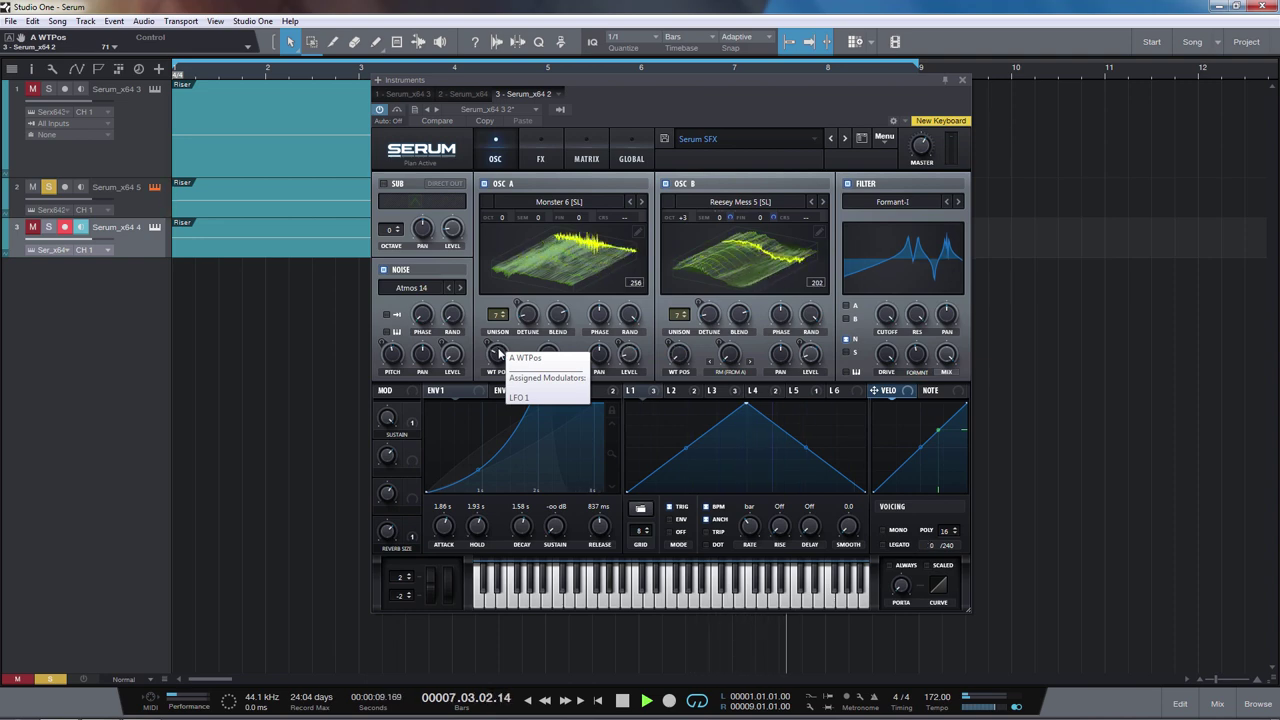
key("space")
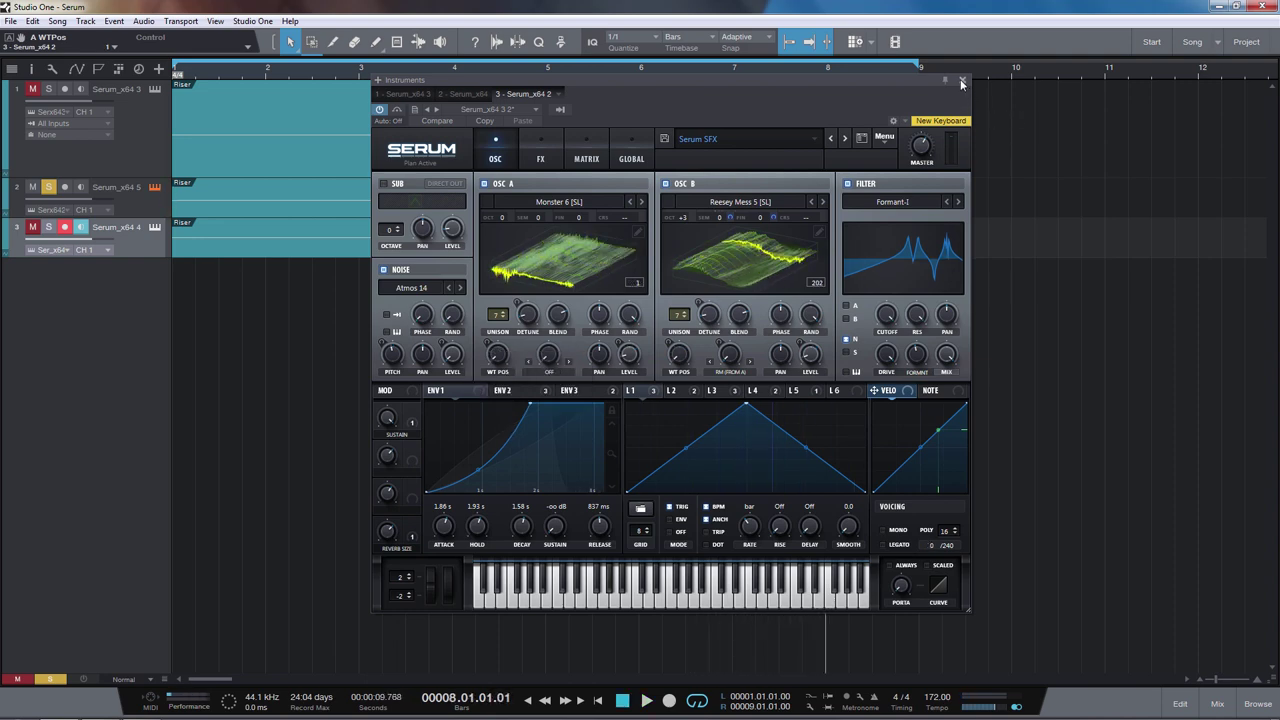
left_click(962, 81)
Solo track 3, open its SFX 4 Serum patch with F11, audition it and show its FX page
left_click(48, 227)
left_click(48, 187)
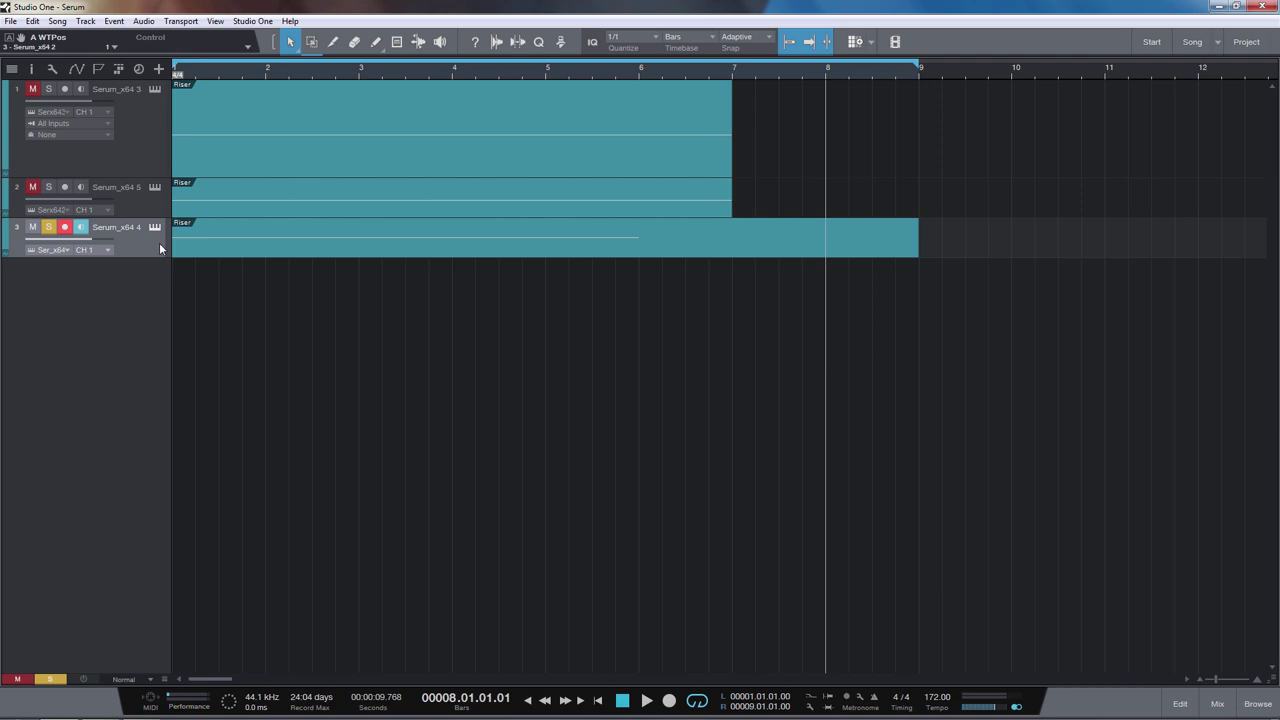
key("Home")
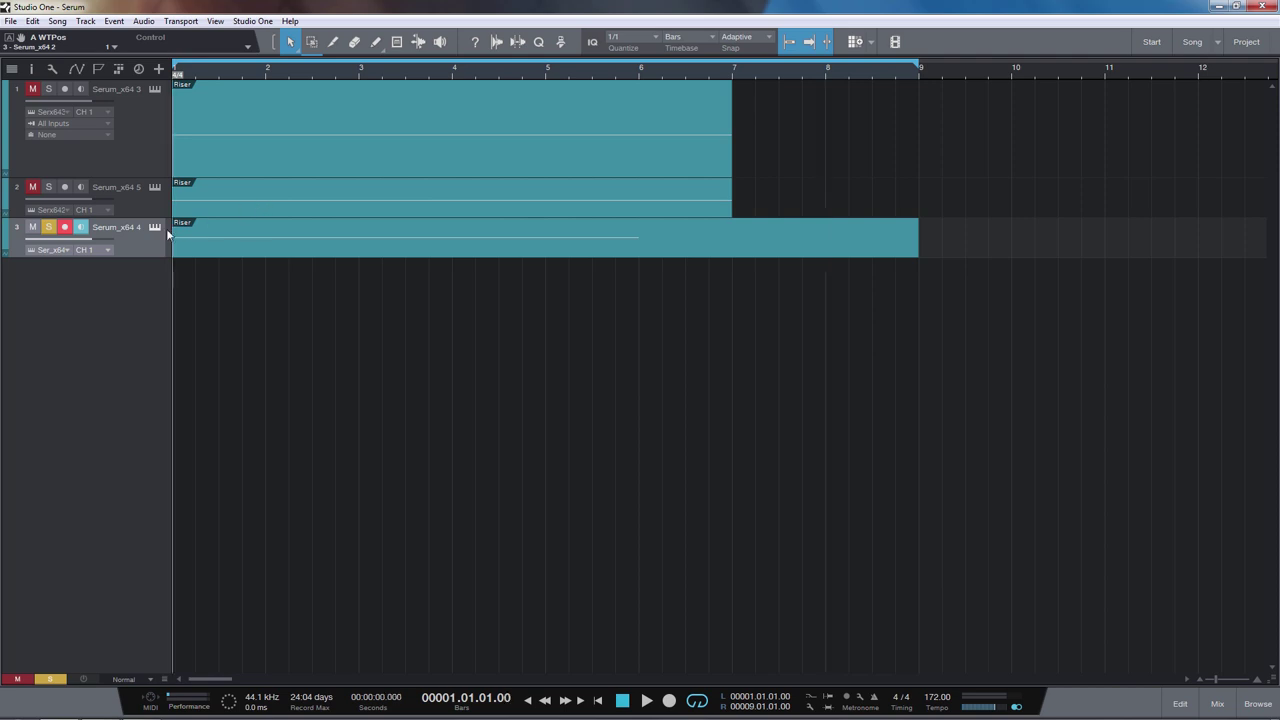
key("F11")
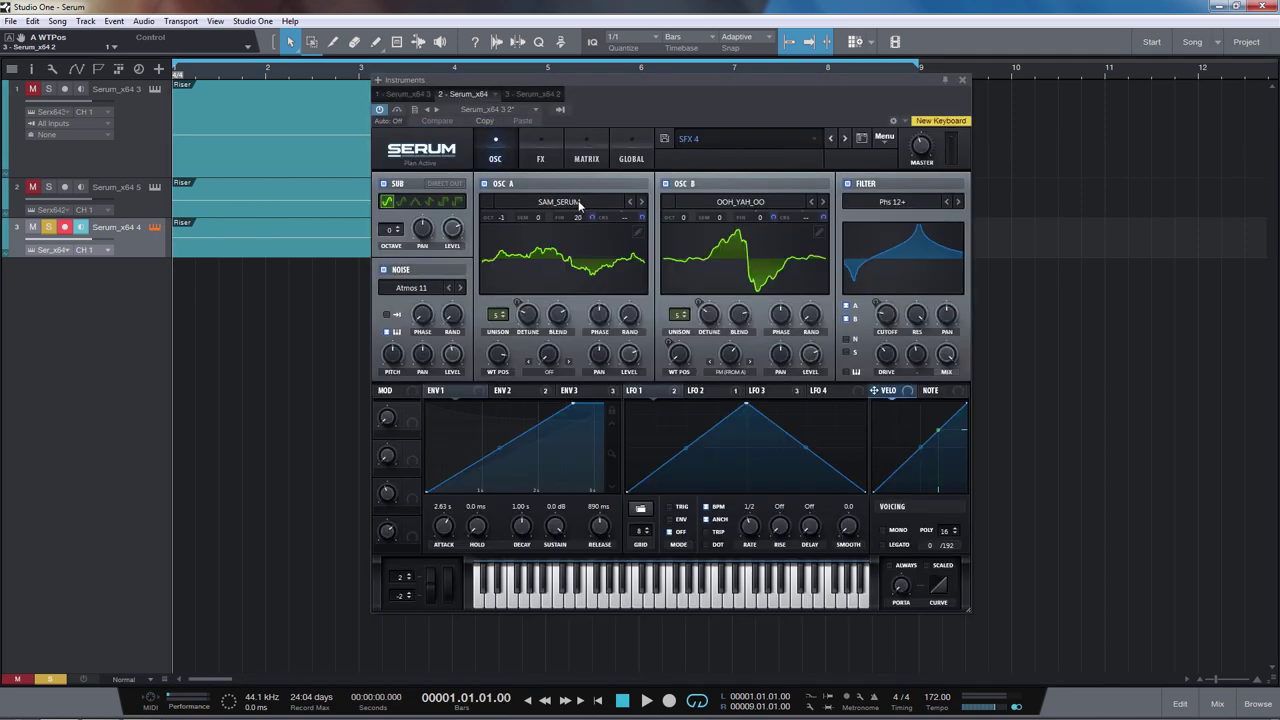
key("space")
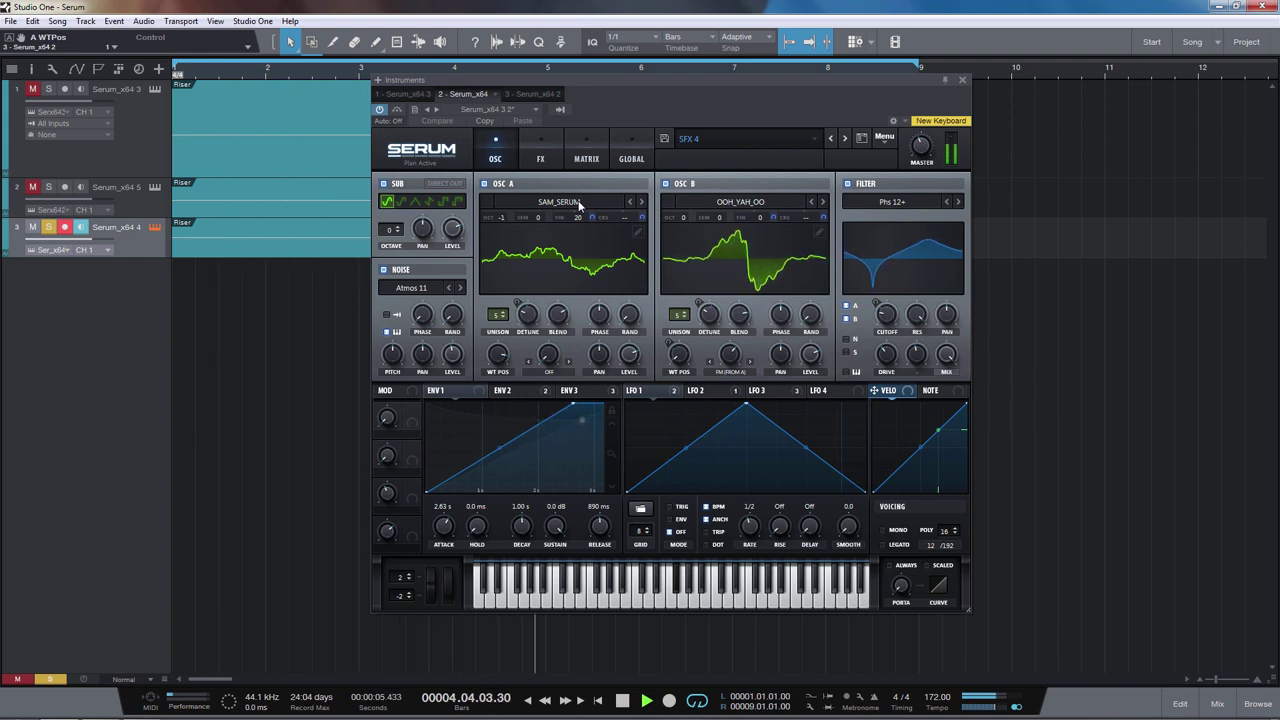
key("space")
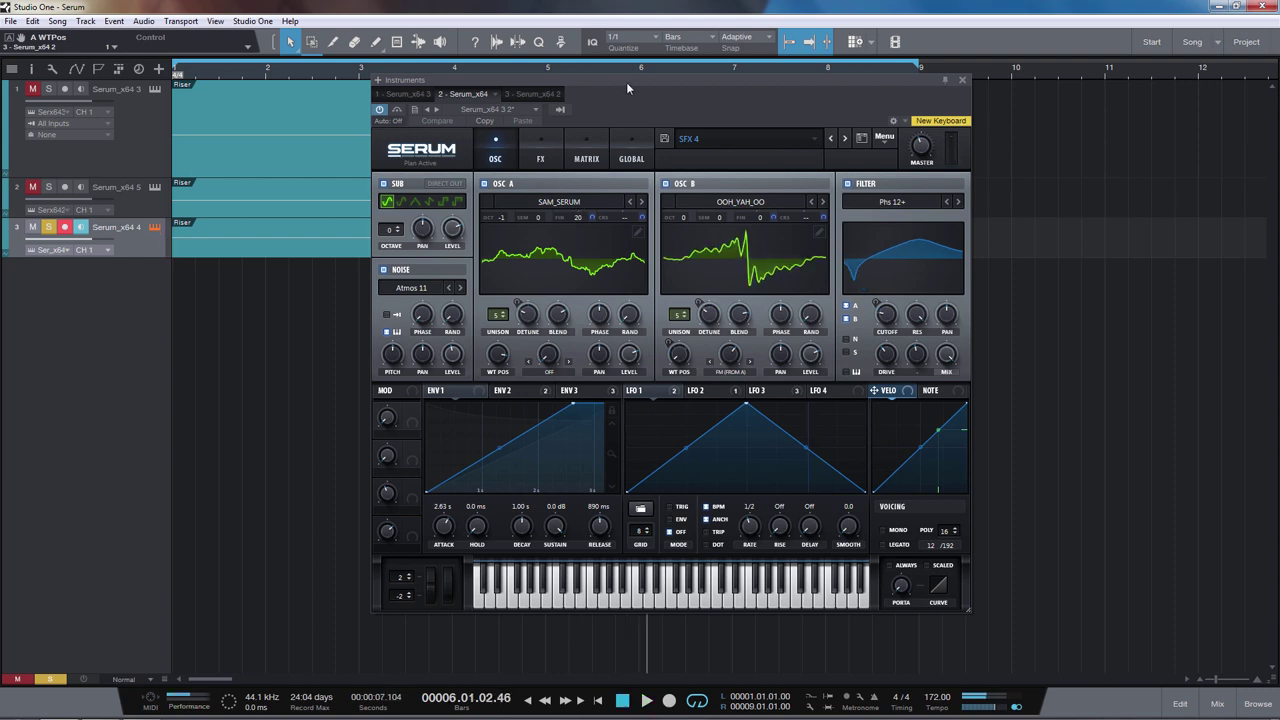
left_click_drag(626, 88, 560, 66)
left_click(472, 132)
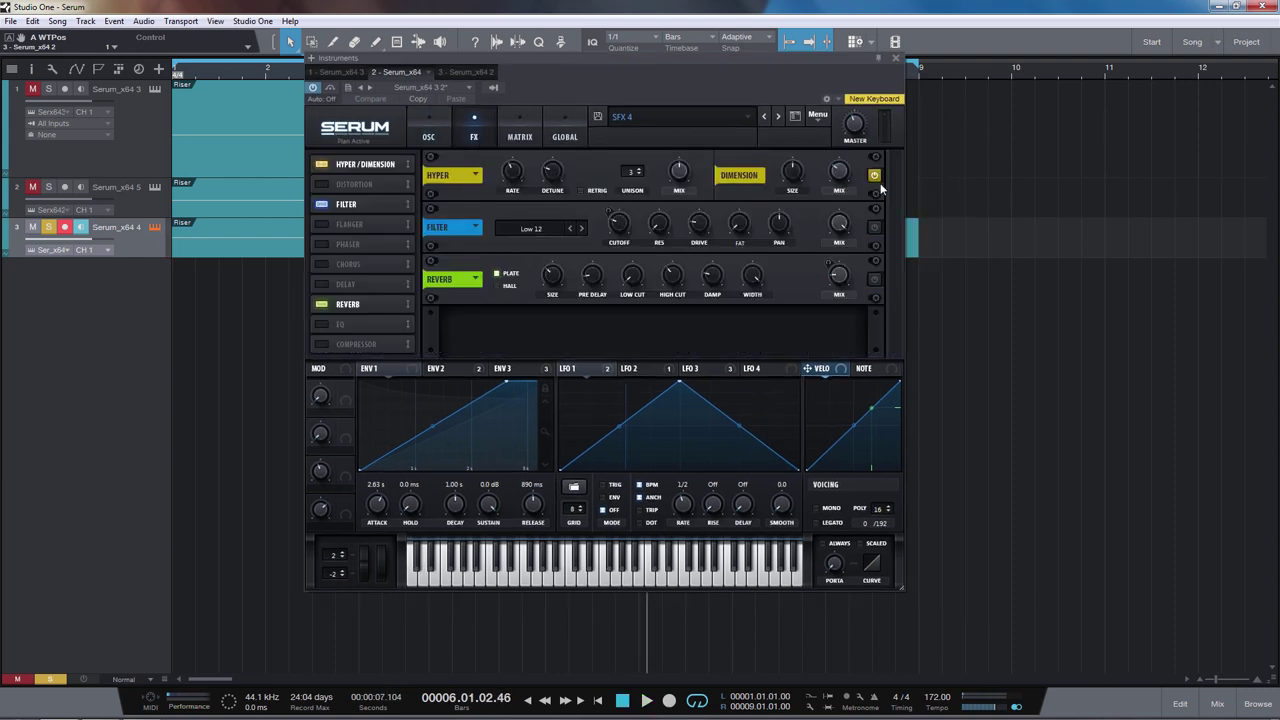
On the SFX 4 oscillator page, switch off the noise oscillator and the filter section
left_click(430, 134)
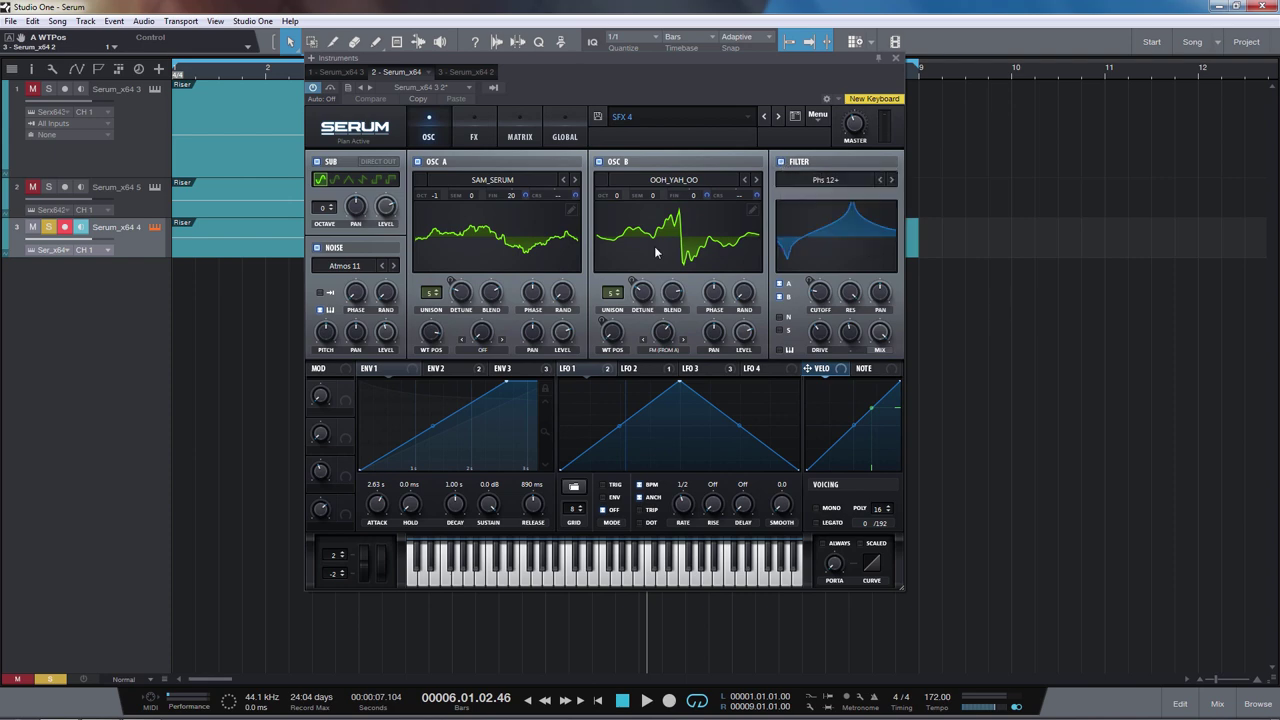
left_click(317, 248)
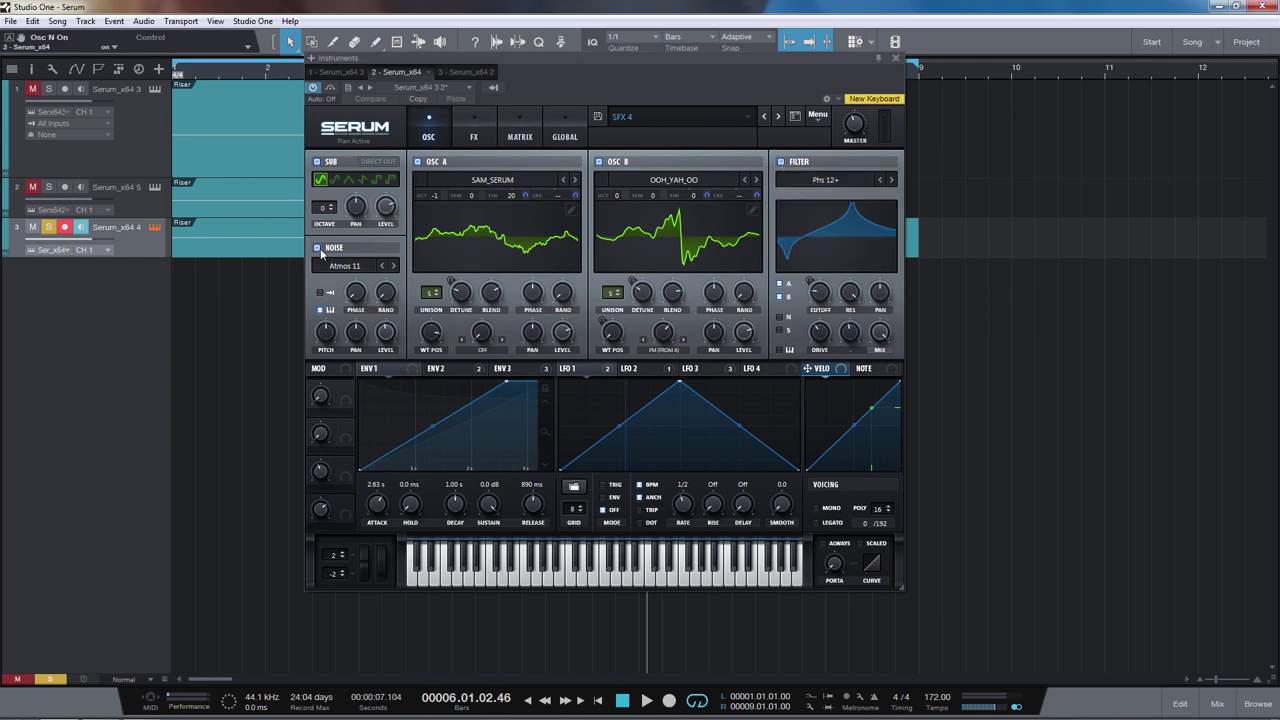
left_click(781, 162)
left_click_drag(759, 62, 668, 69)
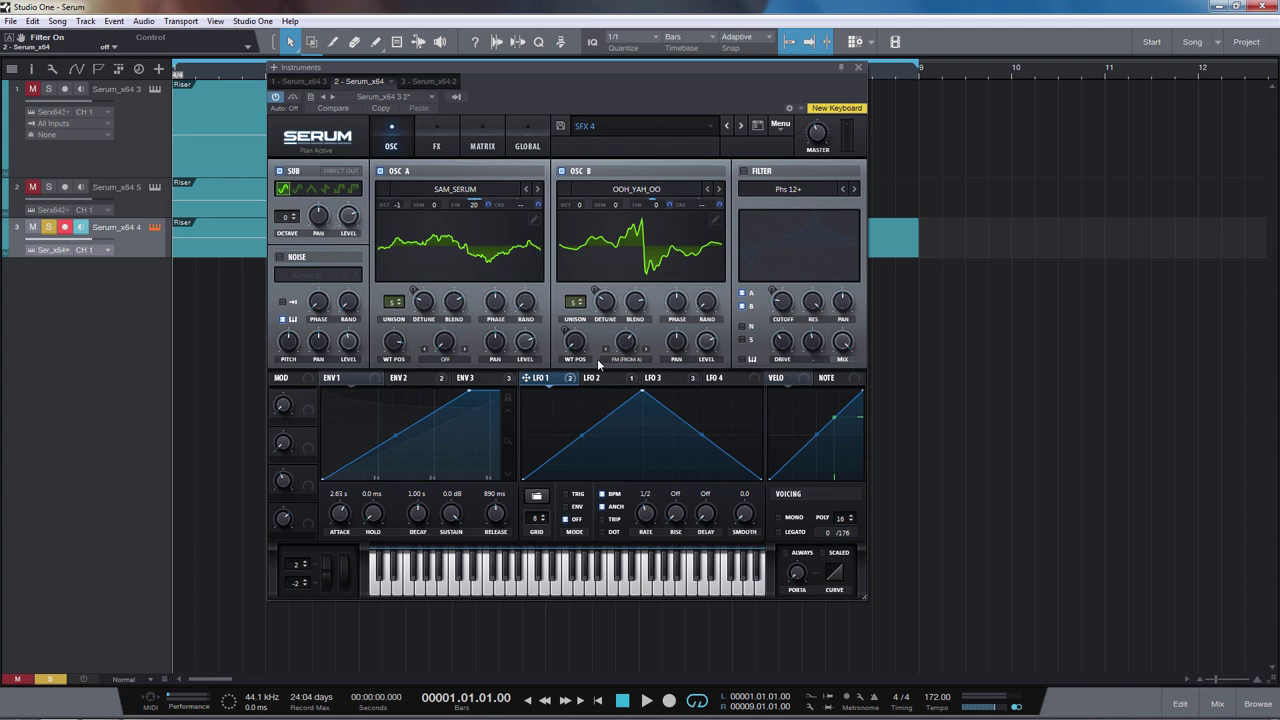
During playback, set LFO 1 to TRIG retrigger mode and bypass all its destinations
key("space")
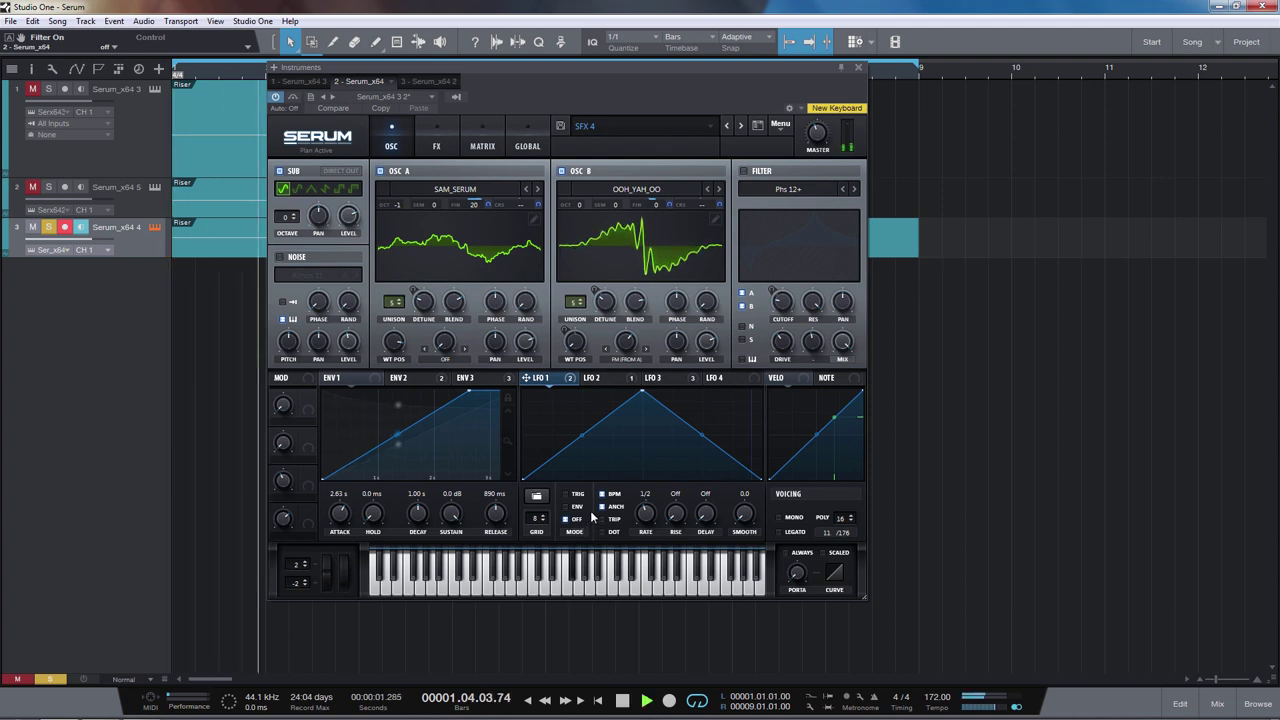
left_click(577, 494)
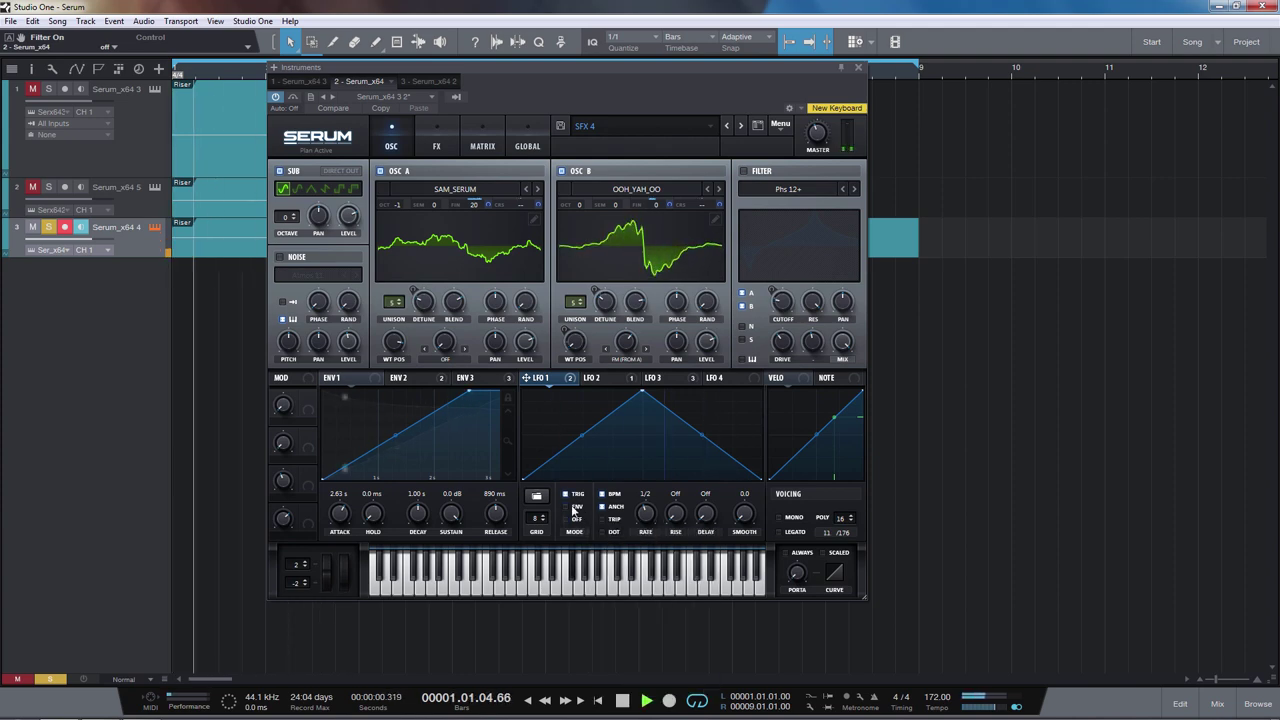
right_click(562, 381)
left_click(596, 429)
Restart playback and reactivate all of LFO 1's destinations
key("space")
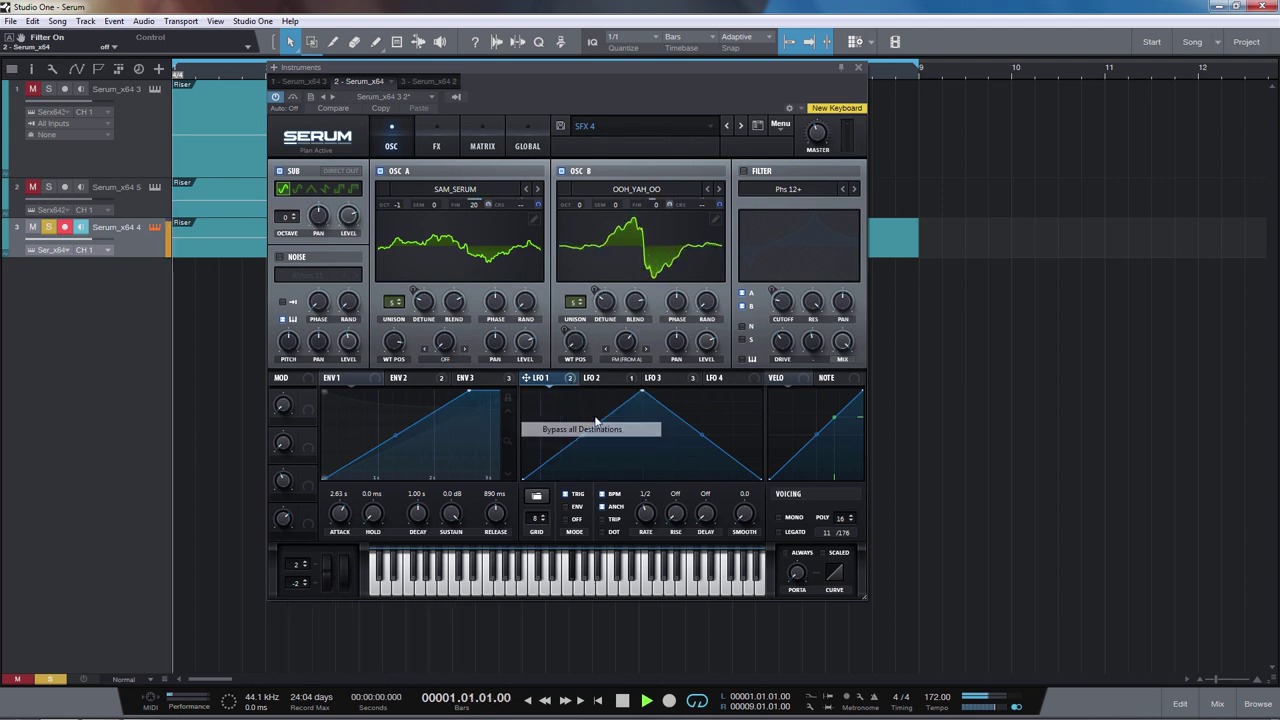
key("space")
mouse_move(570, 381)
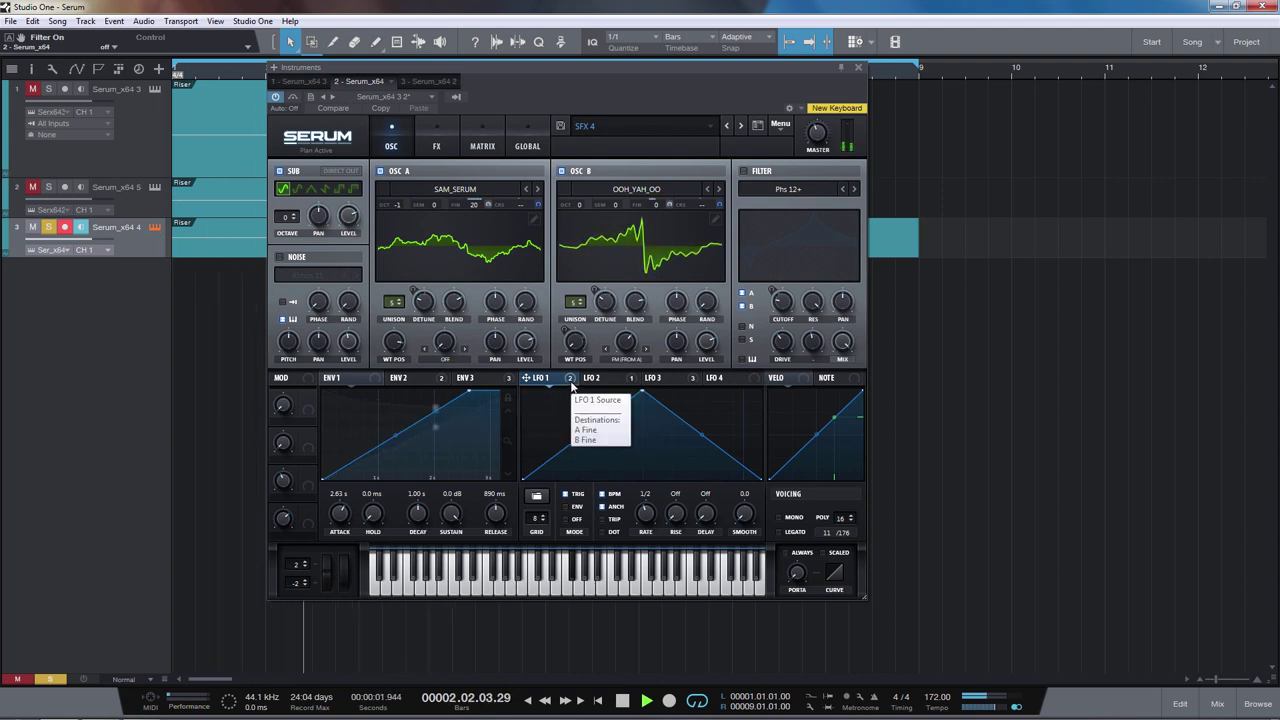
right_click(570, 381)
left_click(596, 422)
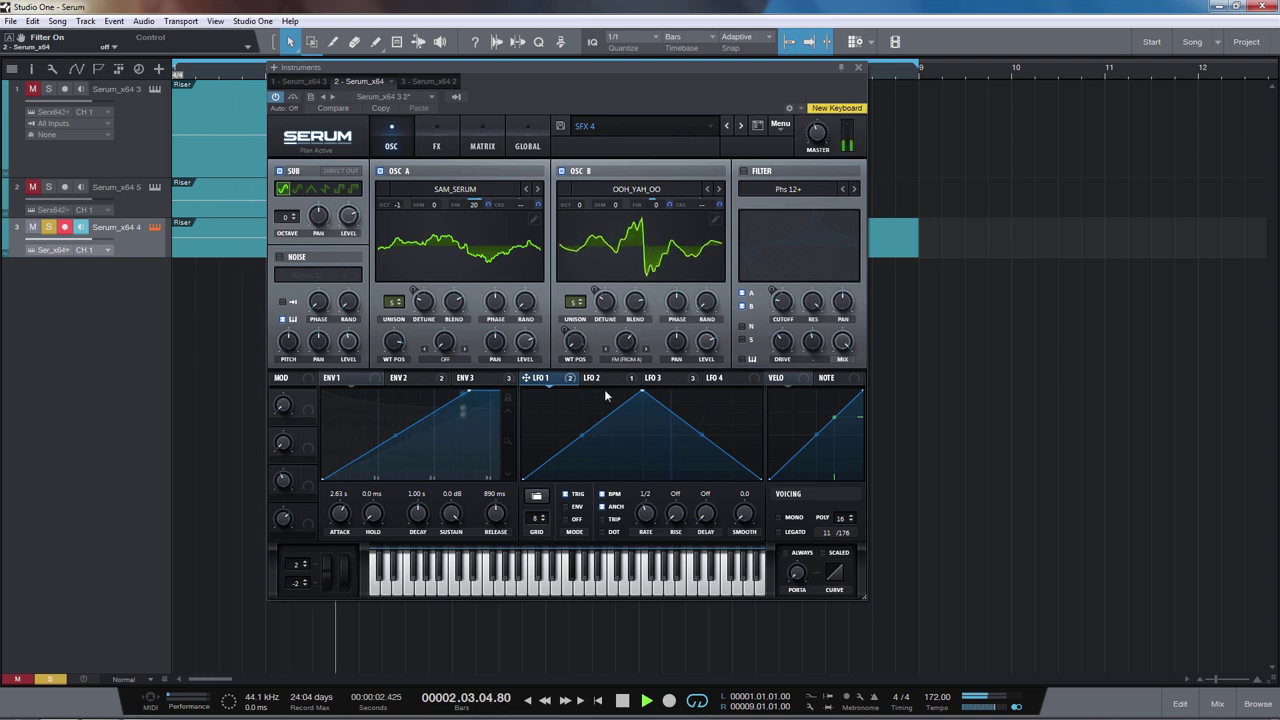
Inspect the LFO 2 settings, the FX page, and the LFO 3 and LFO 4 settings
left_click(604, 382)
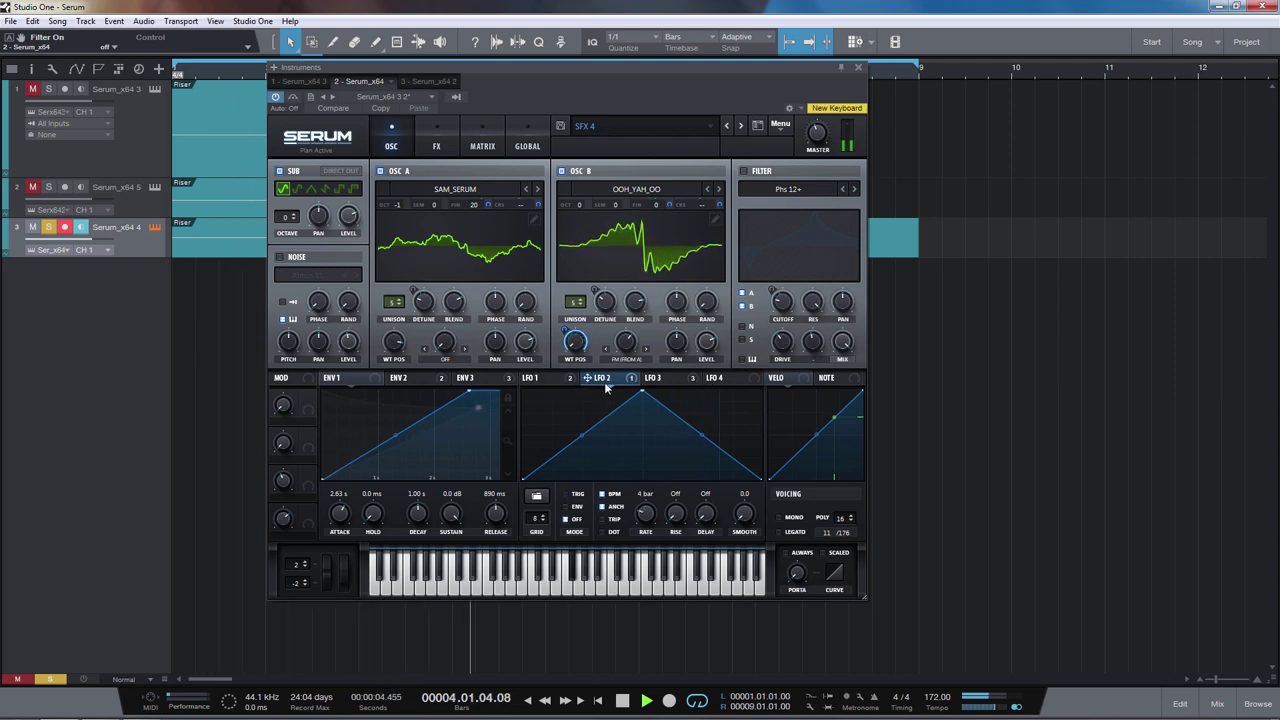
key("space")
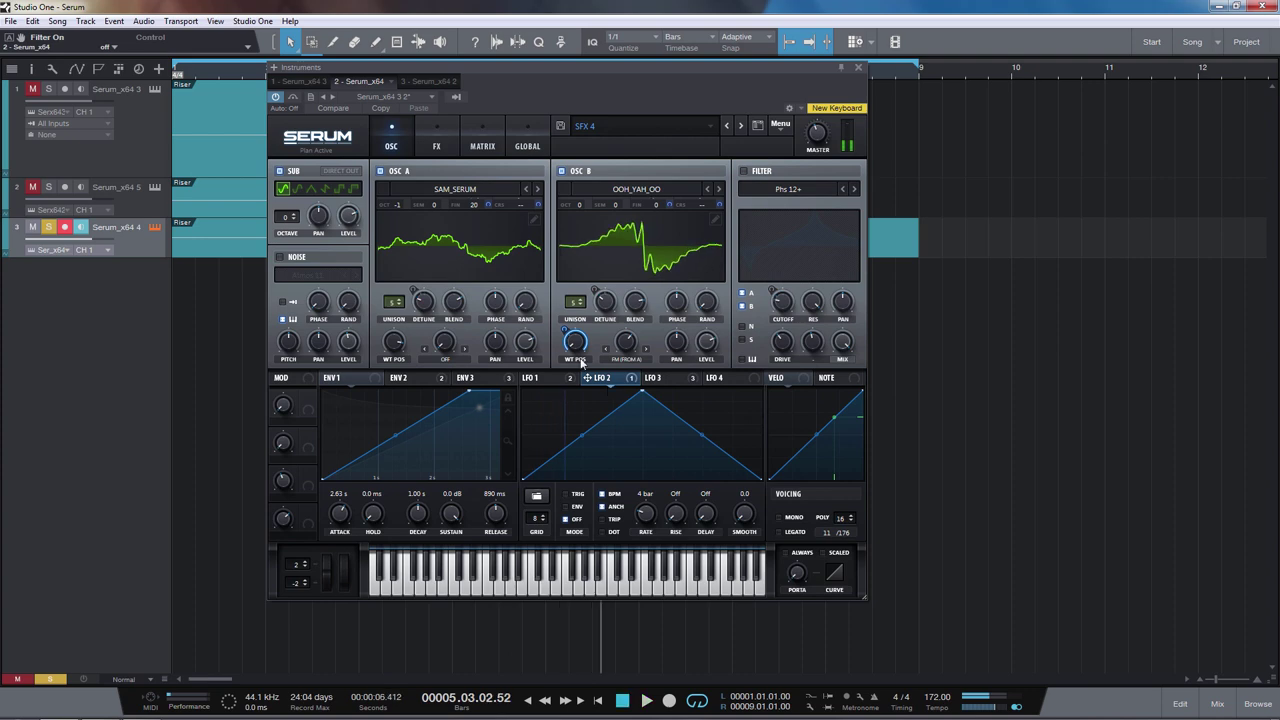
left_click(437, 147)
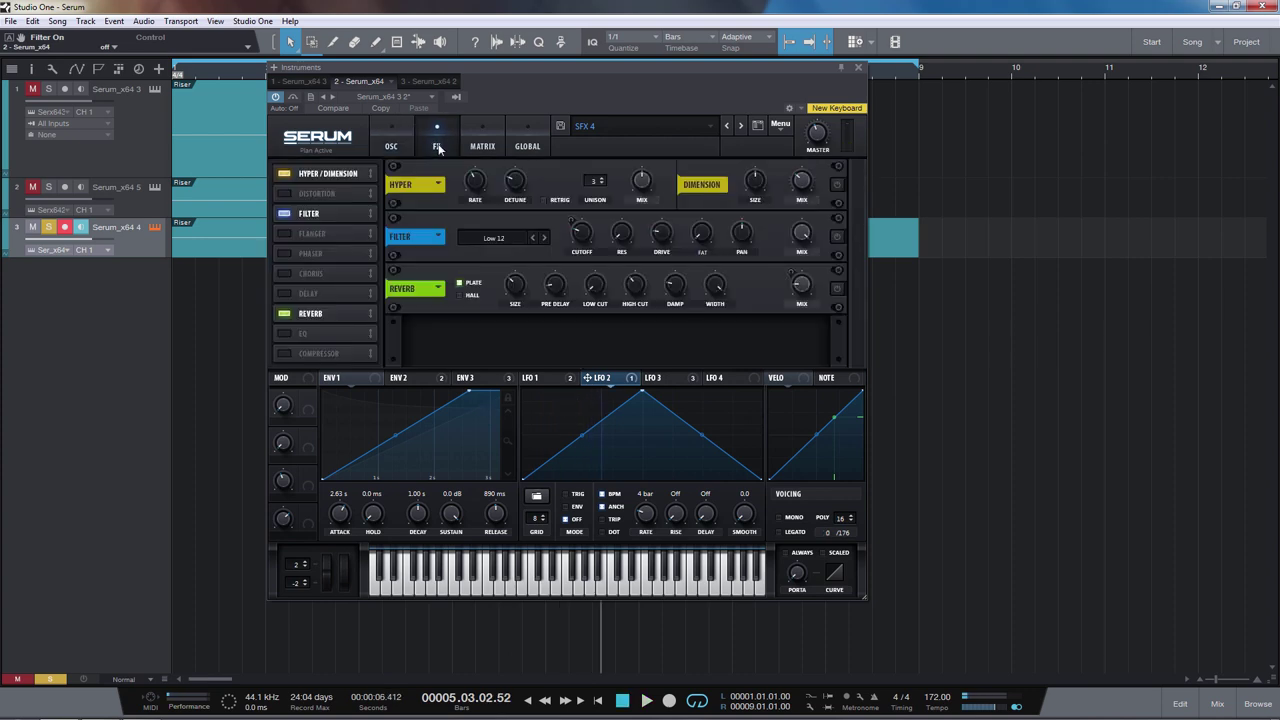
left_click(393, 146)
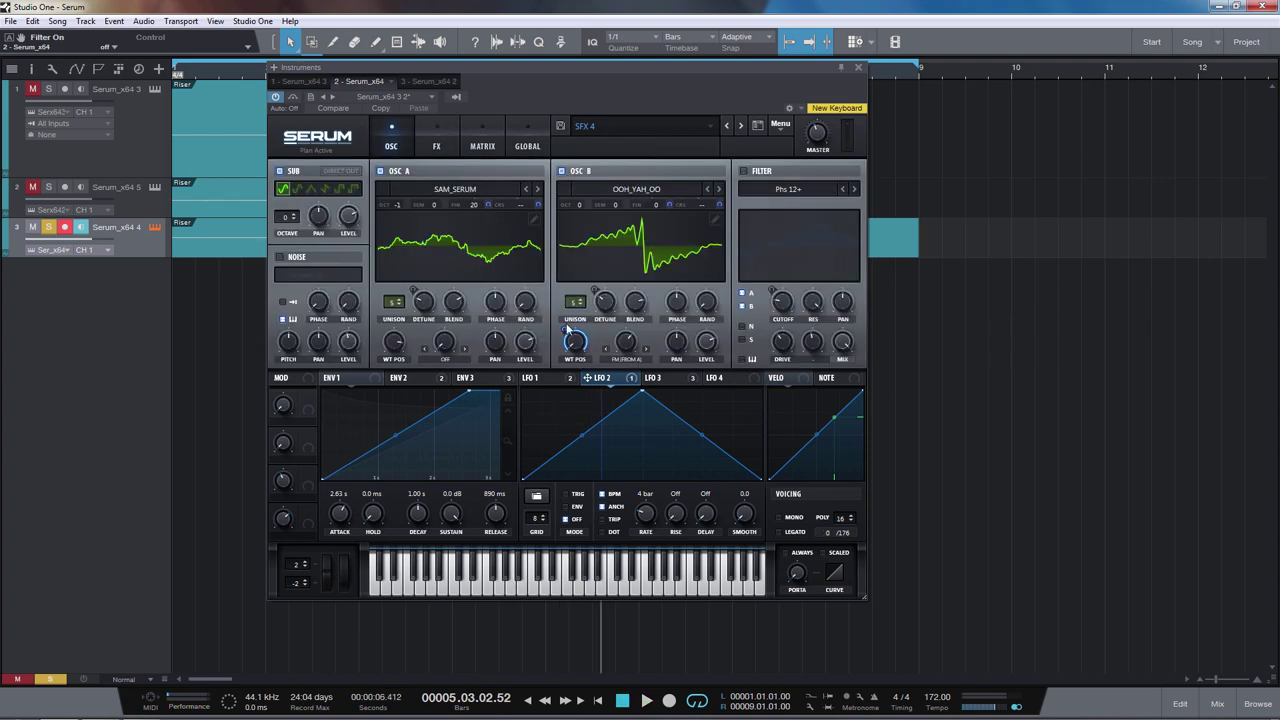
mouse_move(619, 389)
left_click(660, 381)
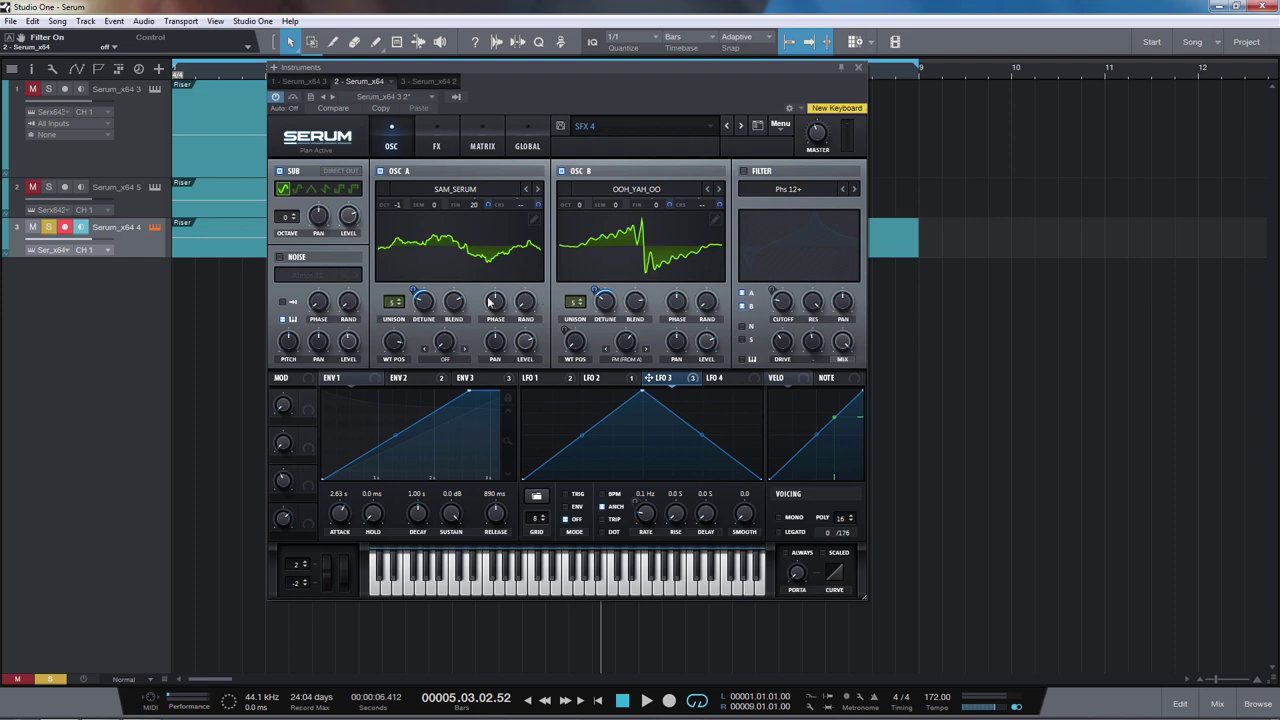
left_click(722, 379)
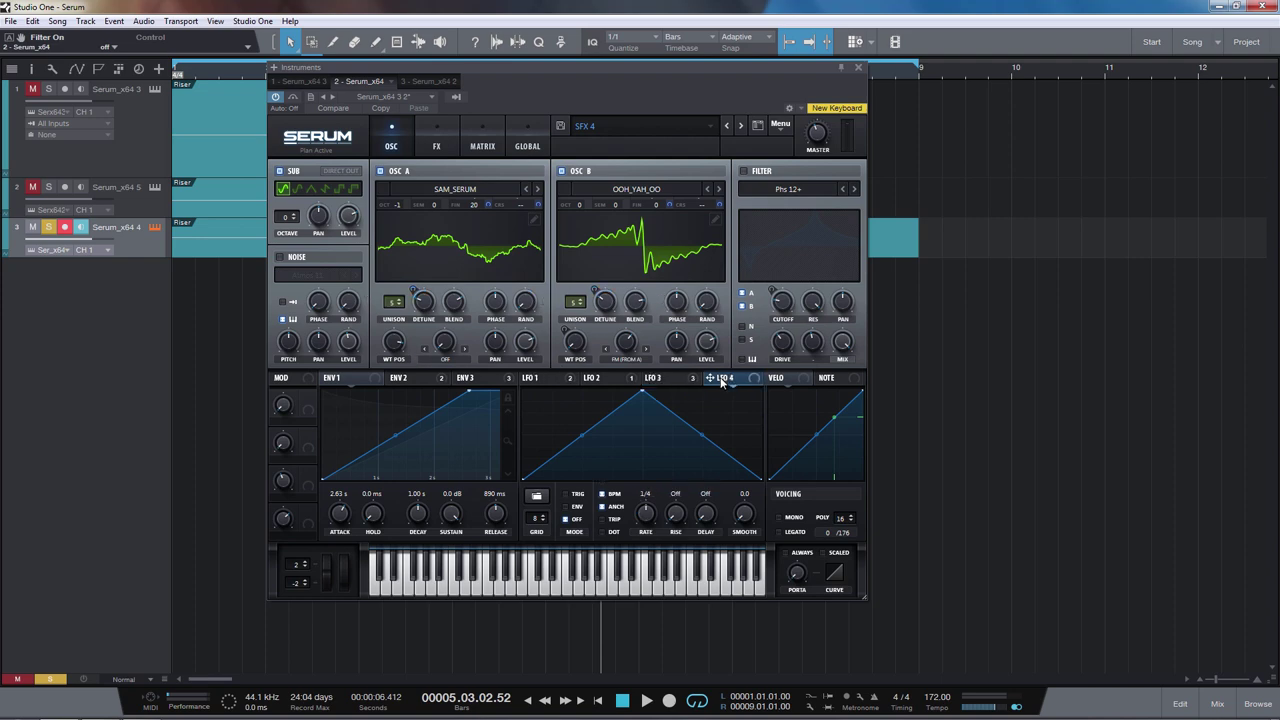
right_click(476, 378)
left_click(641, 396)
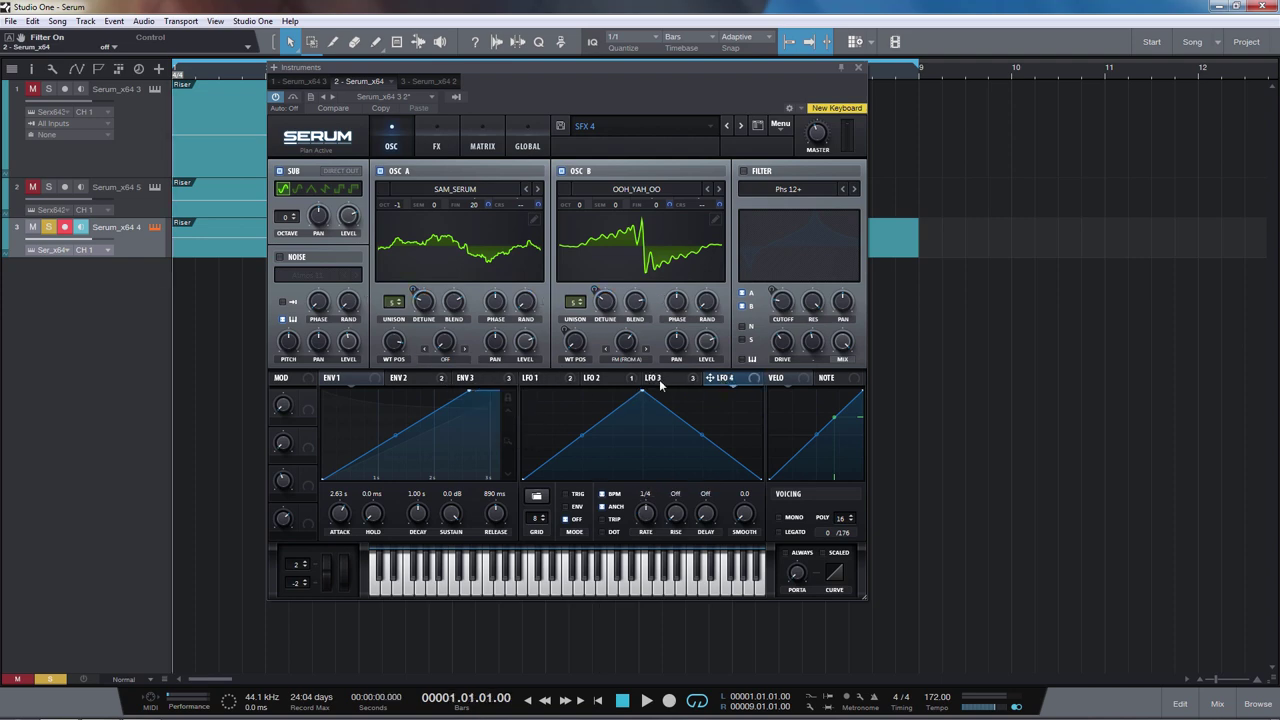
left_click(661, 380)
Bypass LFO 3's three destinations, listen, then reactivate them and replay from bar 1
right_click(694, 391)
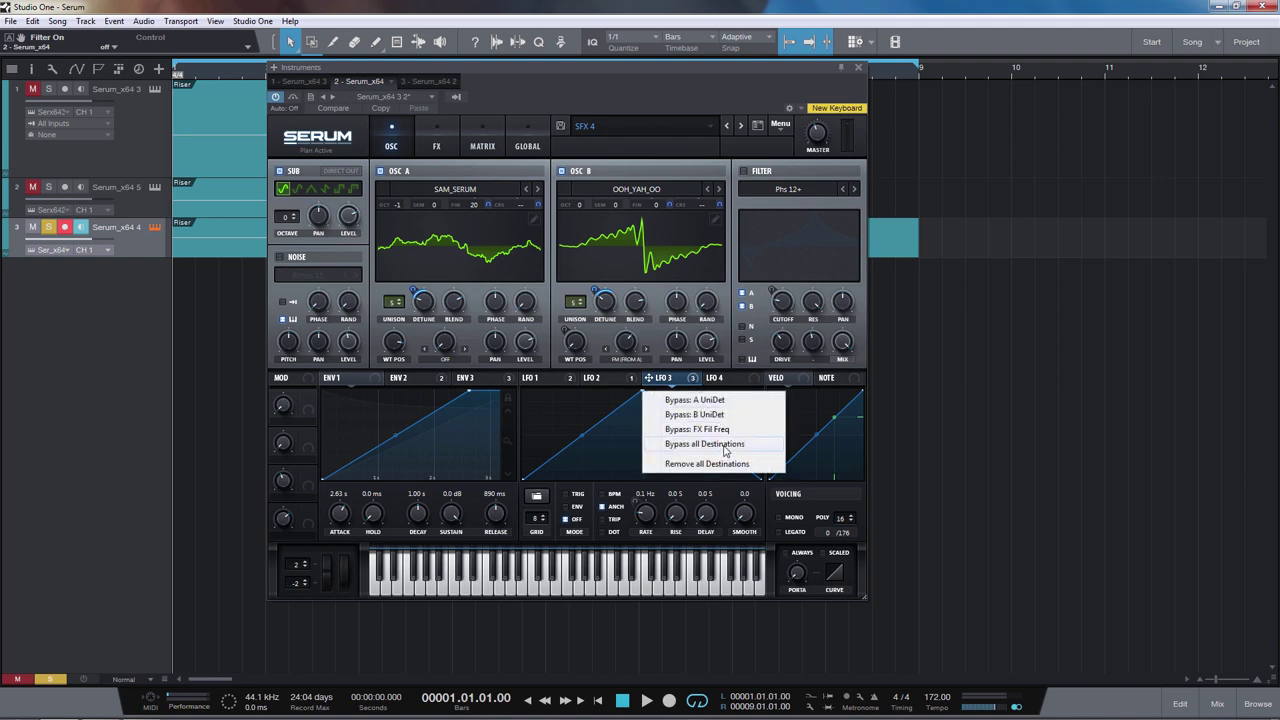
left_click(725, 447)
key("space")
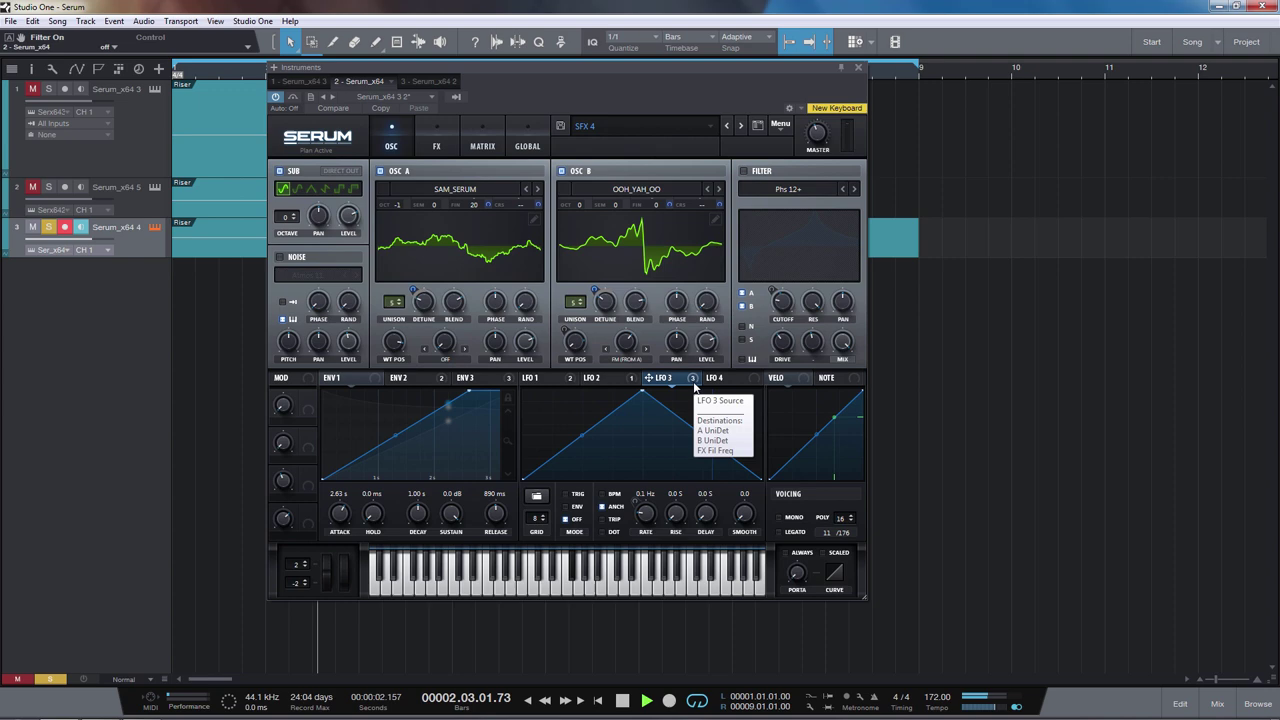
right_click(694, 389)
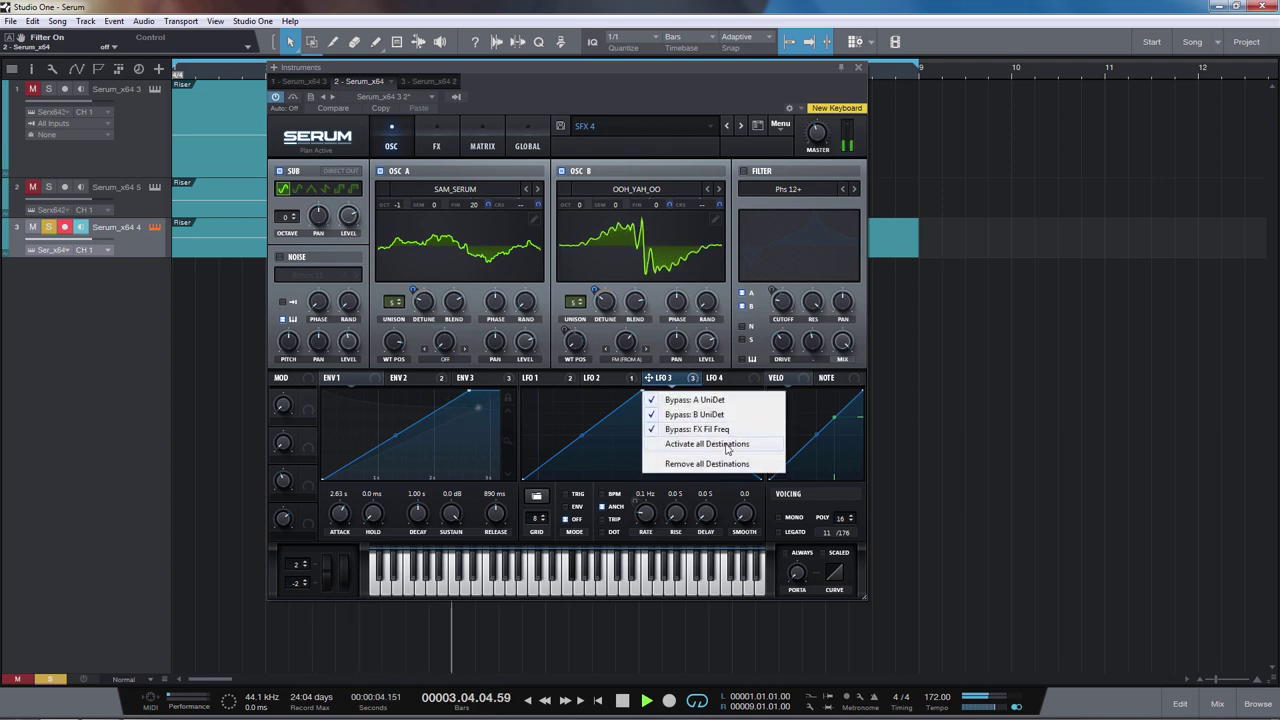
left_click(705, 418)
key("space")
key("space")
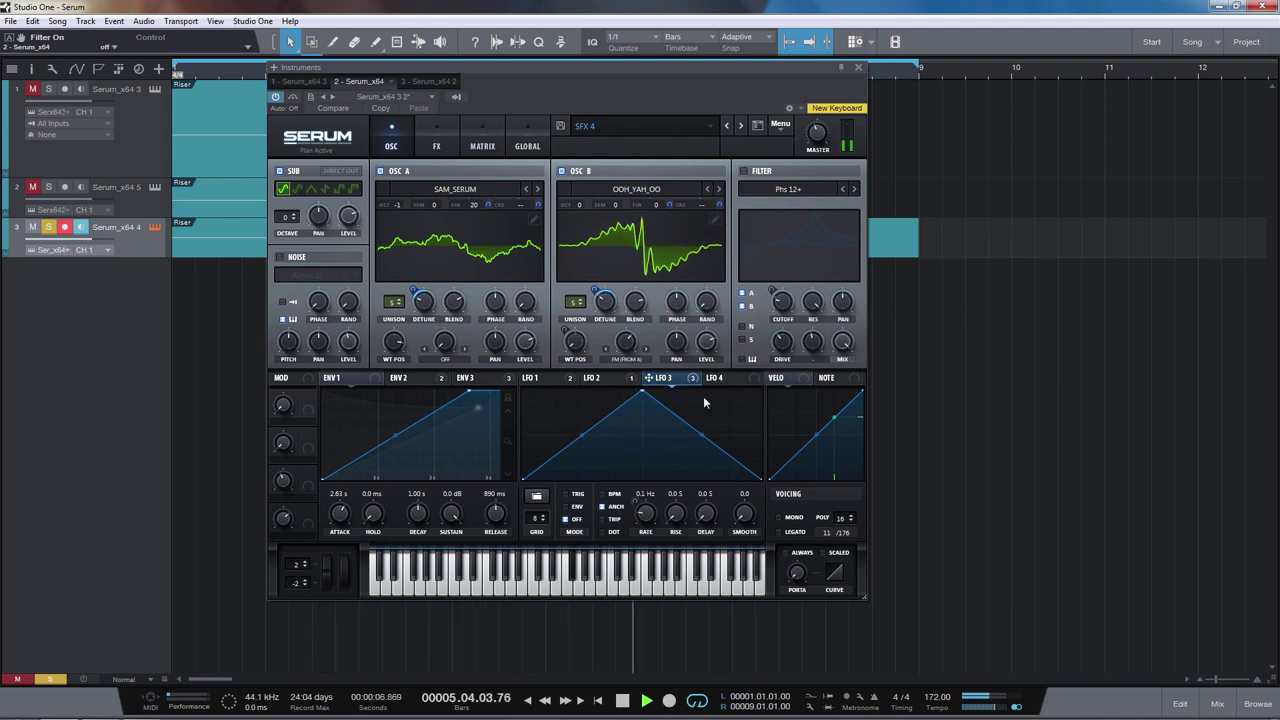
Replay the drone, raise OSC B's warp to about 61%, then switch on the Atmos 11 noise oscillator
key("space")
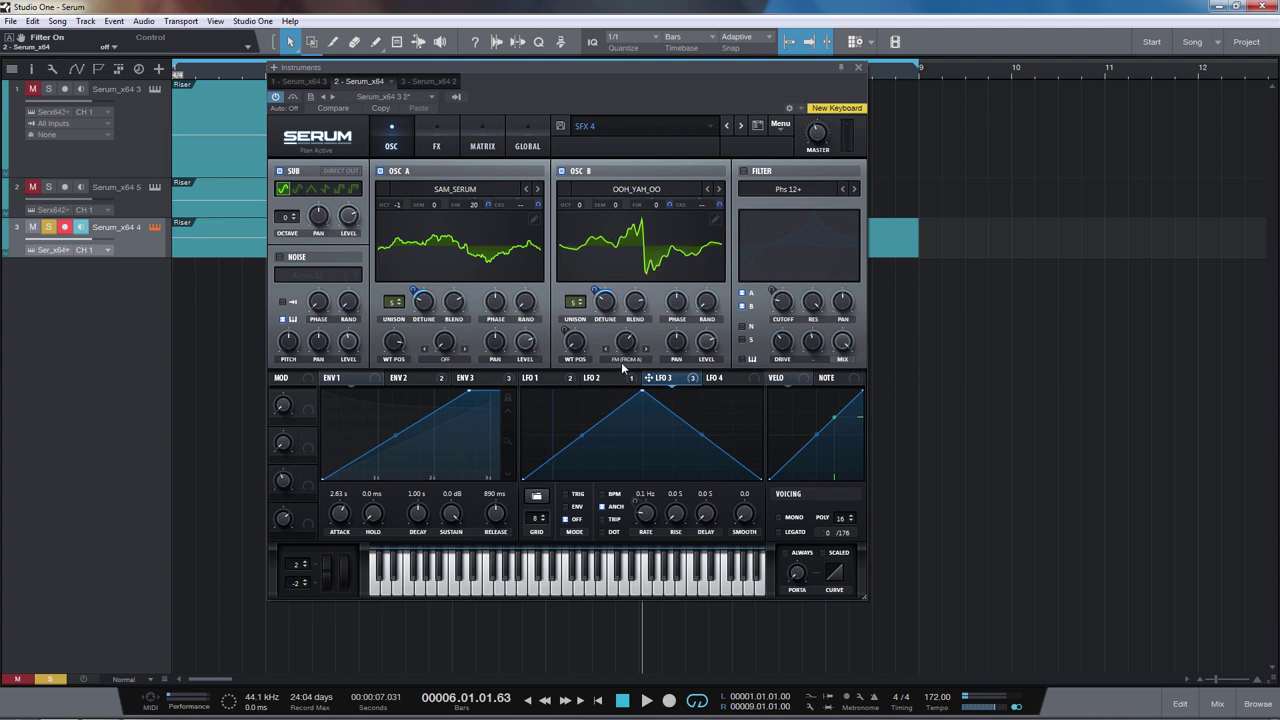
key("comma")
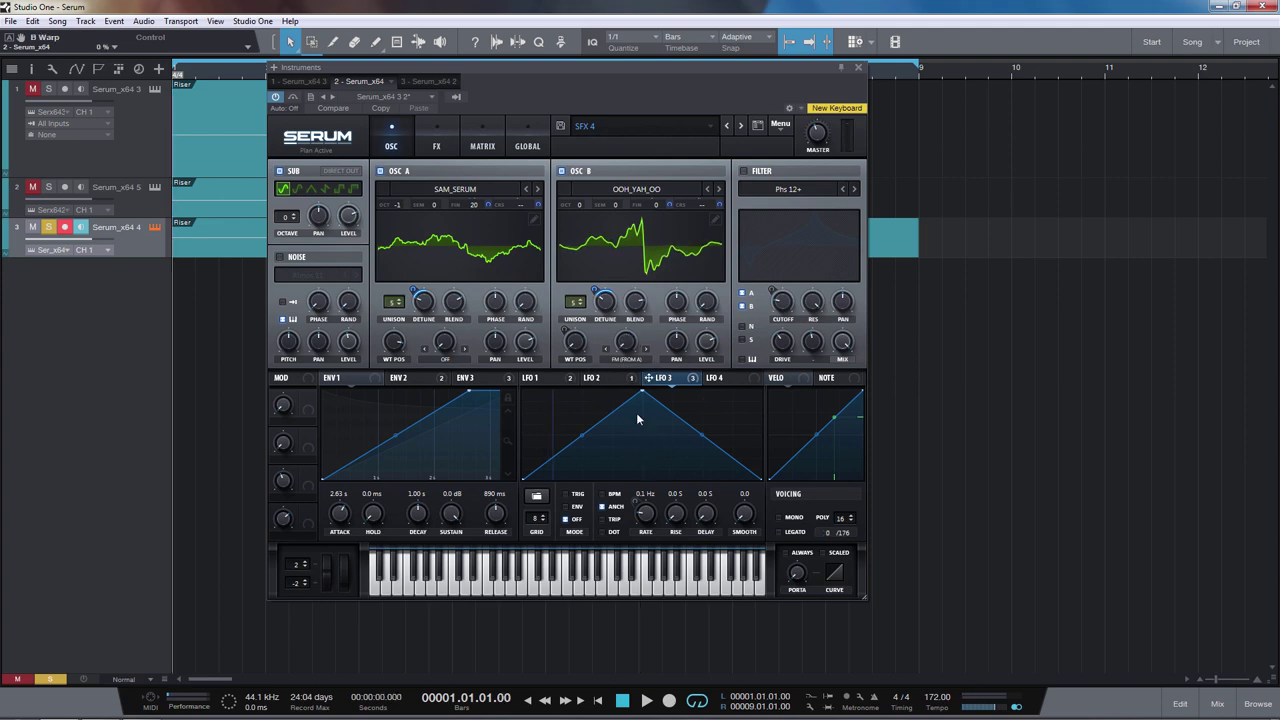
key("space")
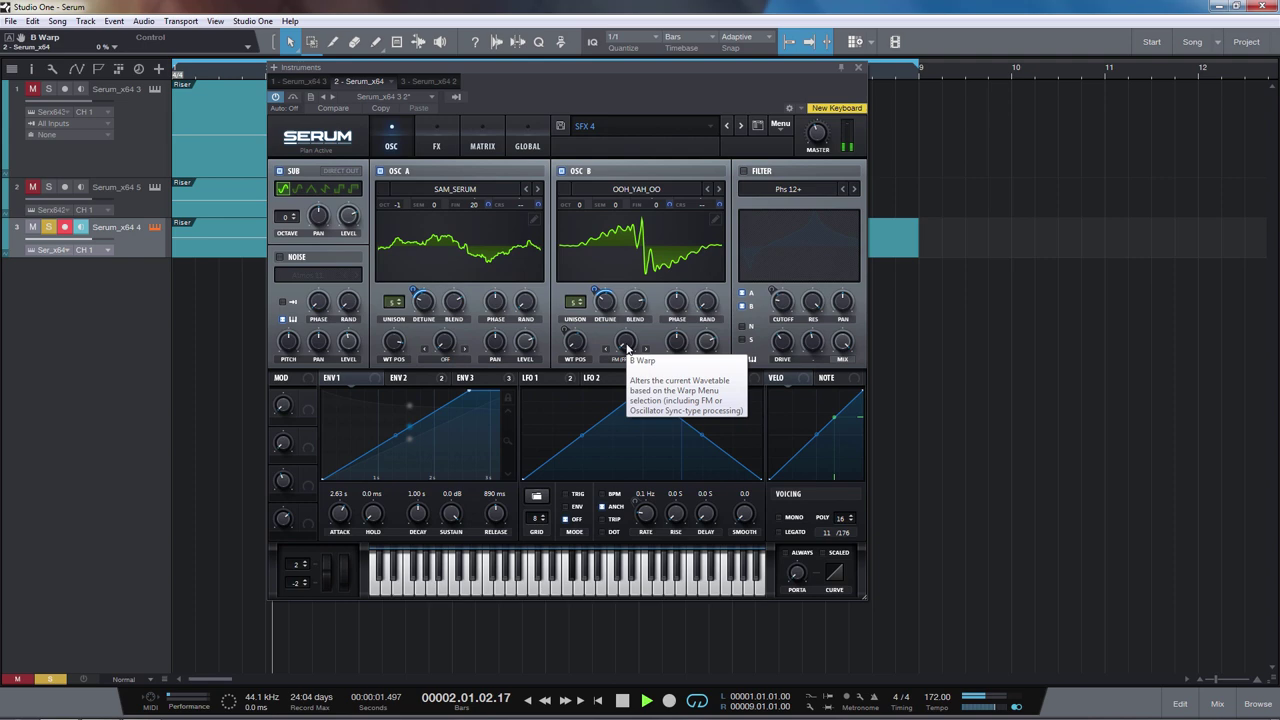
mouse_move(627, 345)
left_mouse_down()
mouse_move(625, 275)
mouse_move(631, 365)
mouse_move(629, 354)
left_mouse_up()
key("space")
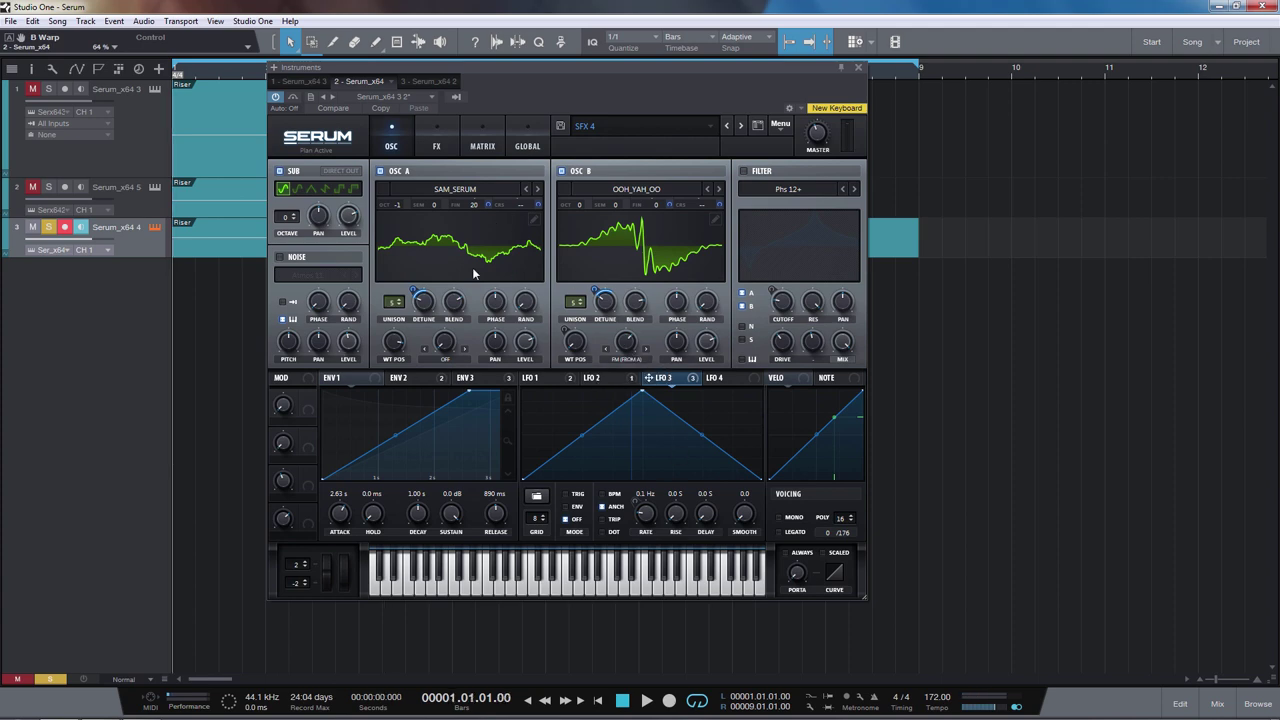
left_click(281, 257)
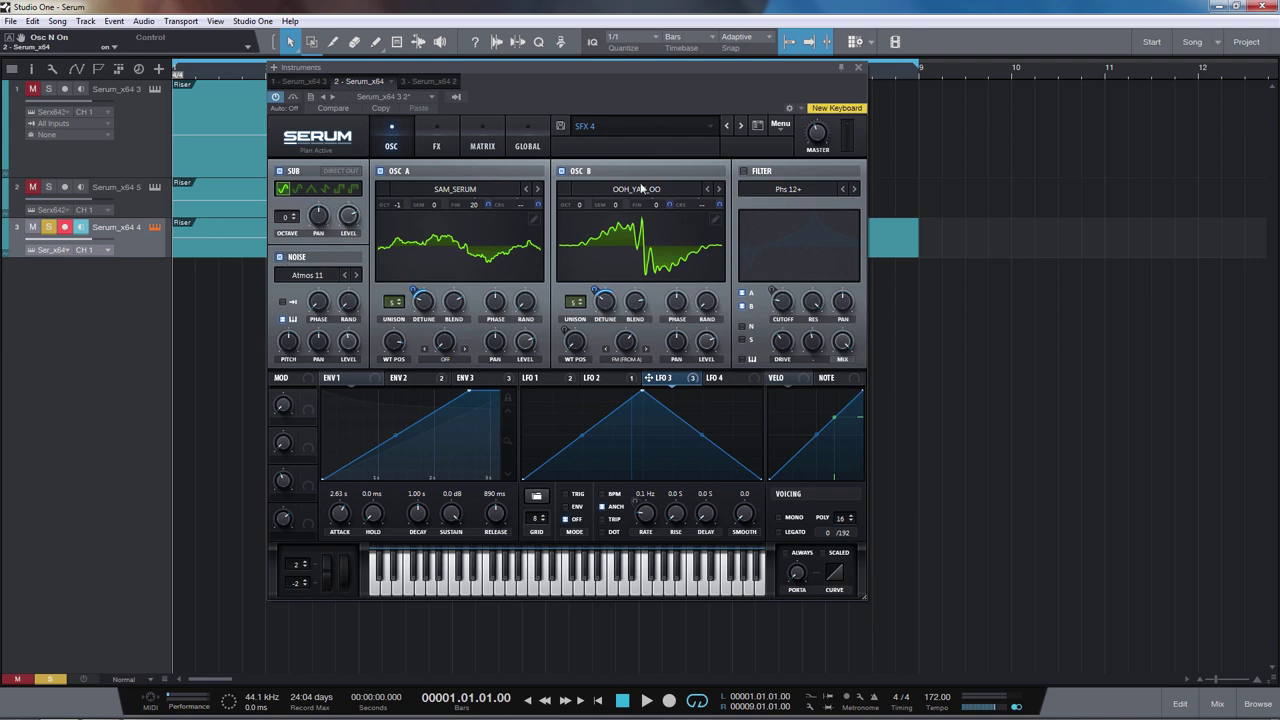
Switch off the noise, switch on the Phs 12+ filter, and review LFO 1–3 and ENV 2–3
left_click(281, 257)
left_click(744, 171)
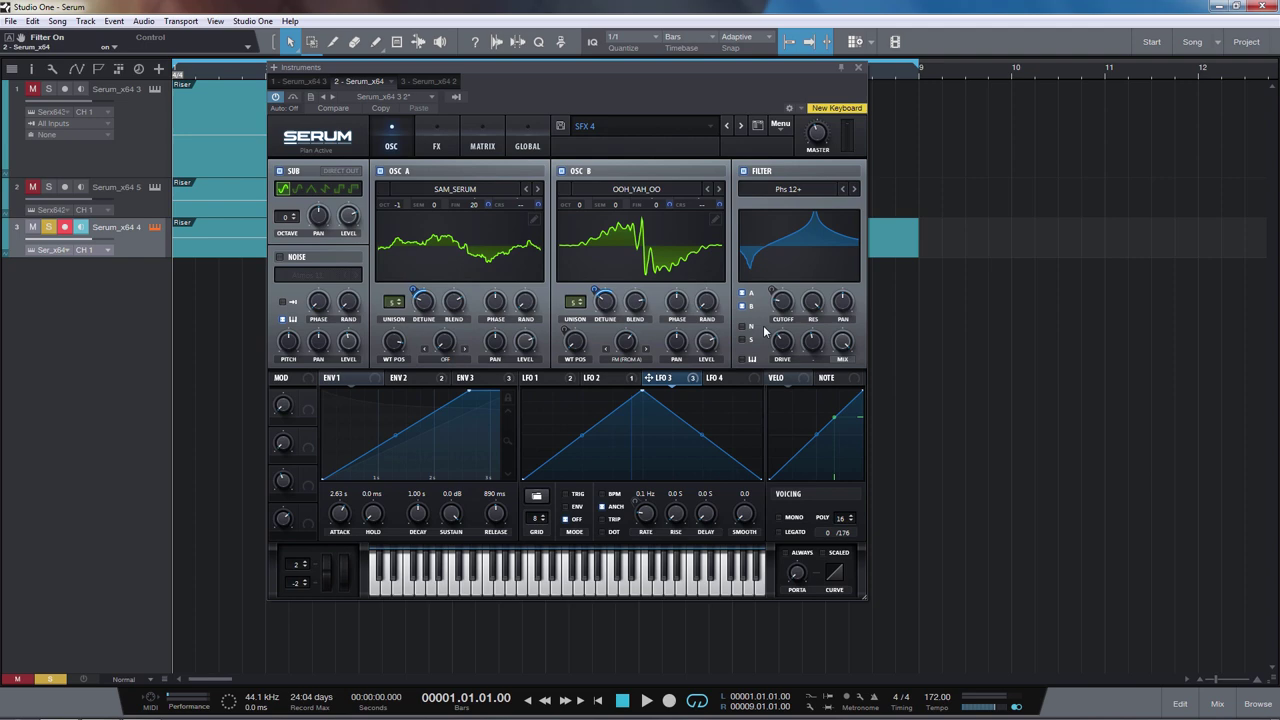
left_click(535, 378)
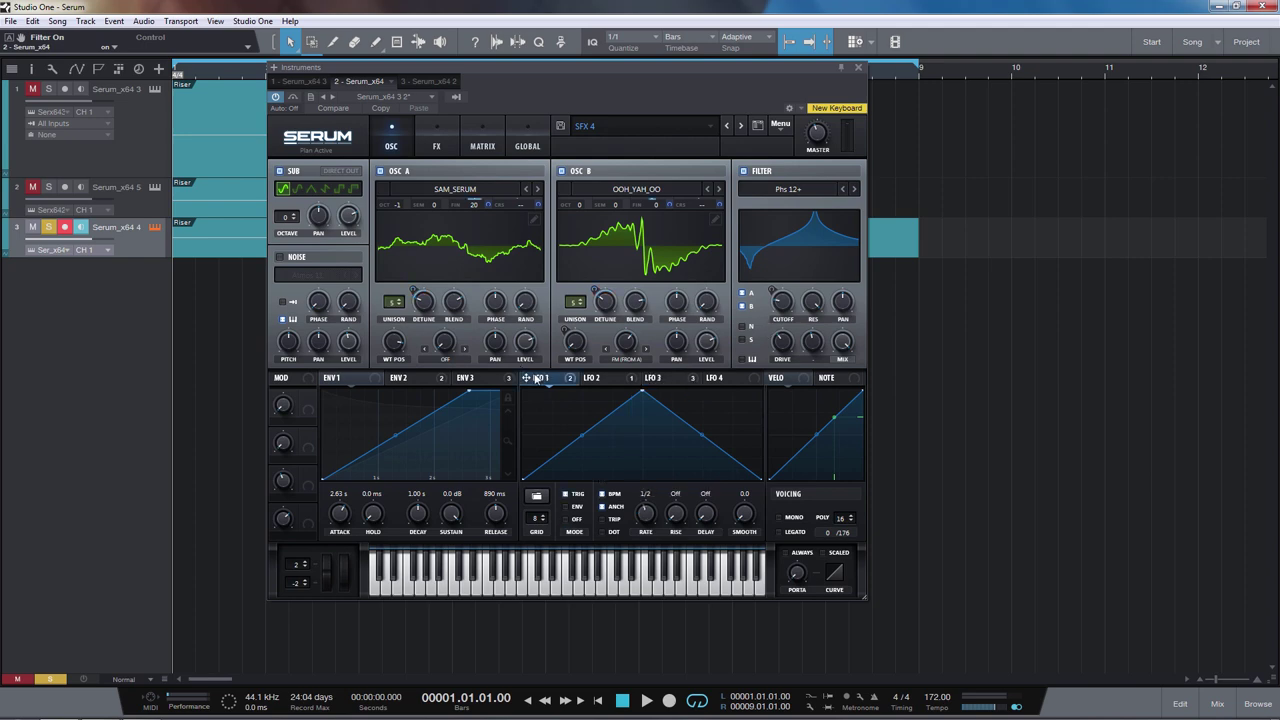
left_click(596, 383)
left_click(652, 378)
left_click(421, 383)
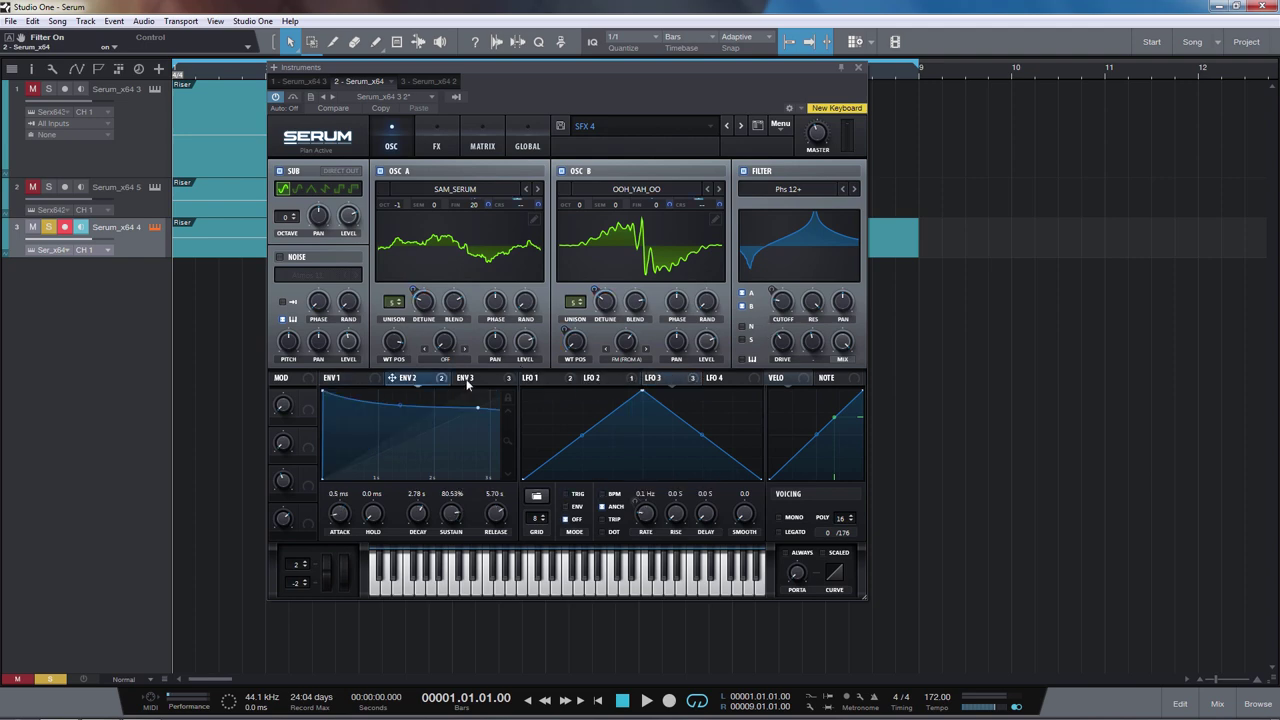
left_click(489, 380)
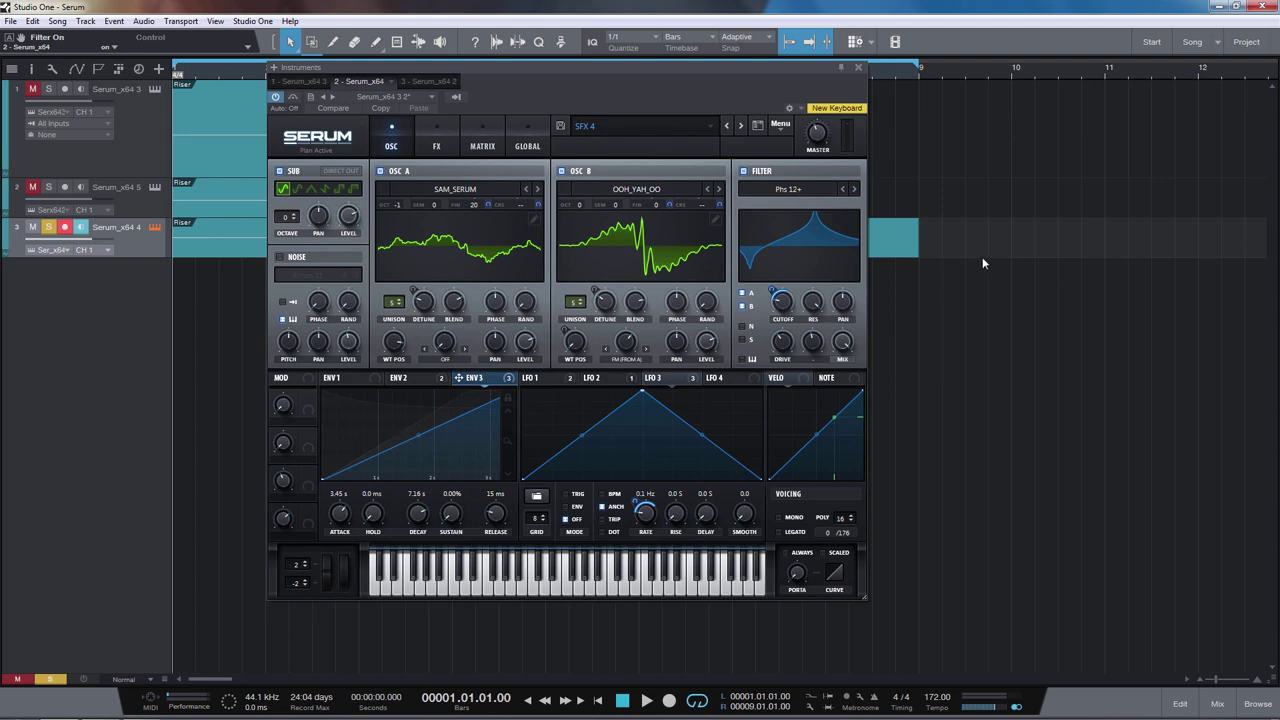
Check the filter resonance and play the patch to hear the filter
left_click(812, 300)
key("space")
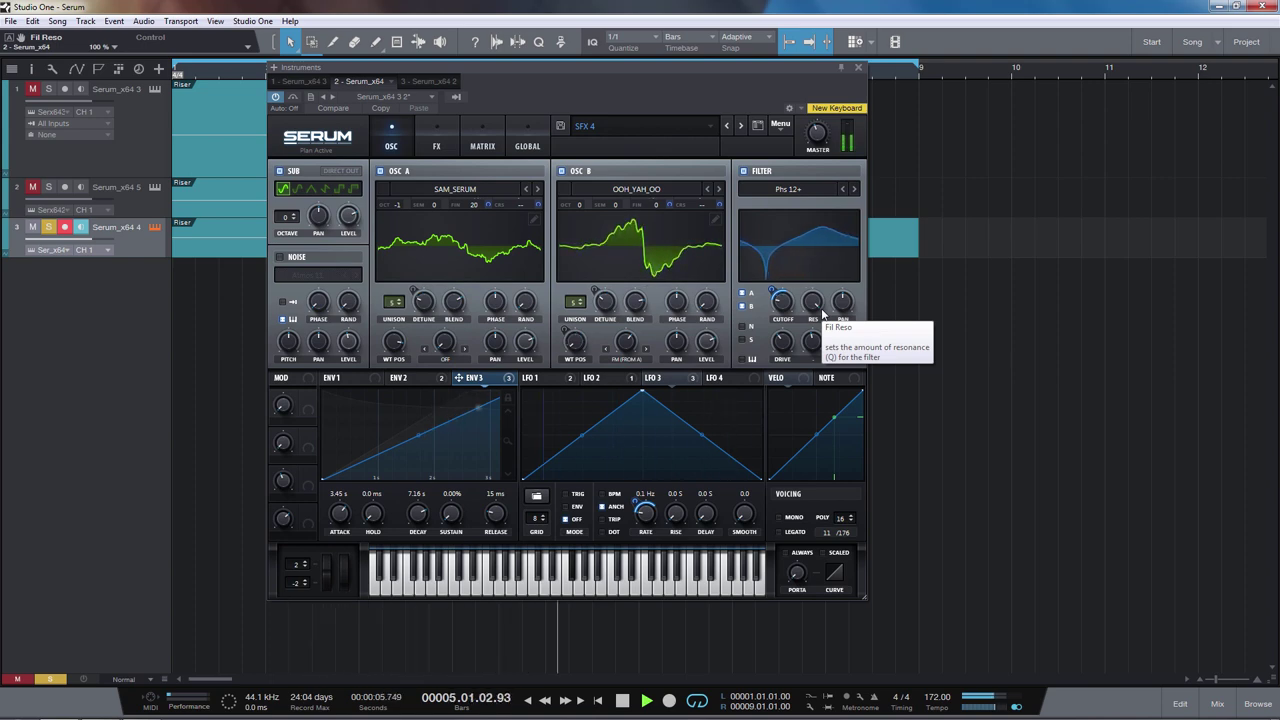
key("space")
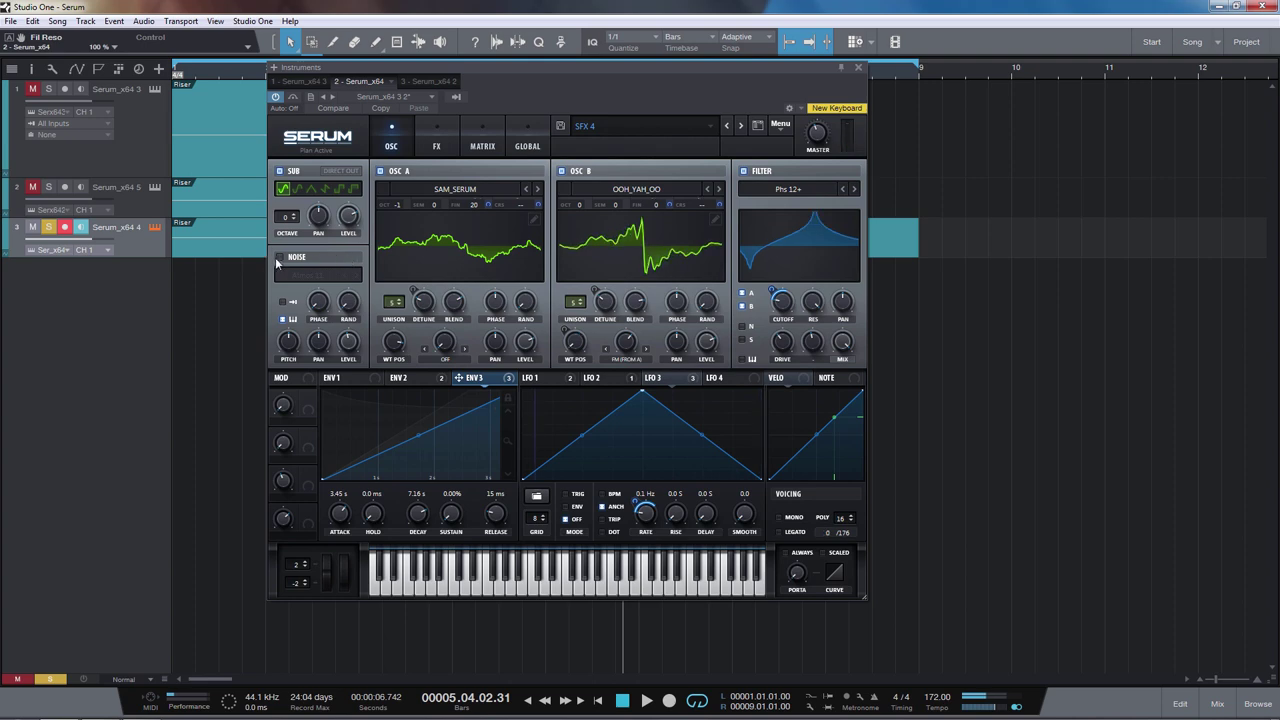
Solo the noise layer by turning off OSC A, OSC B and the filter, then play it
left_click(279, 258)
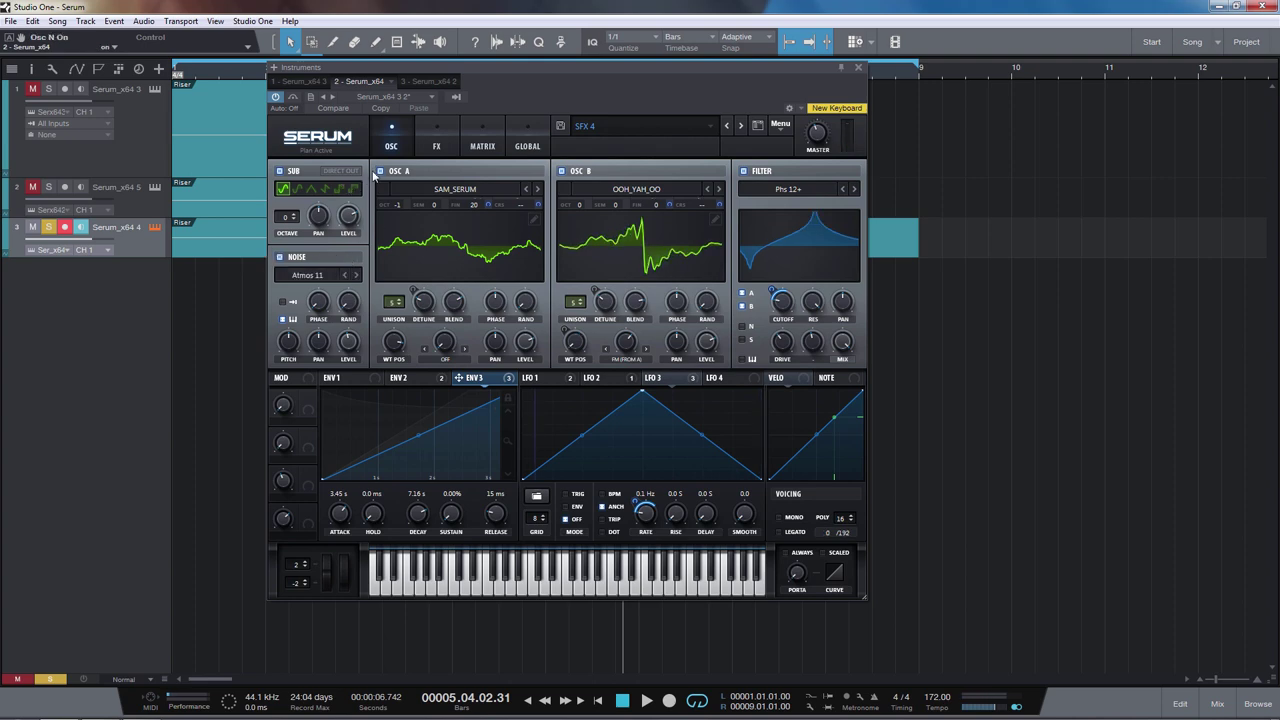
left_click(563, 171)
left_click(381, 171)
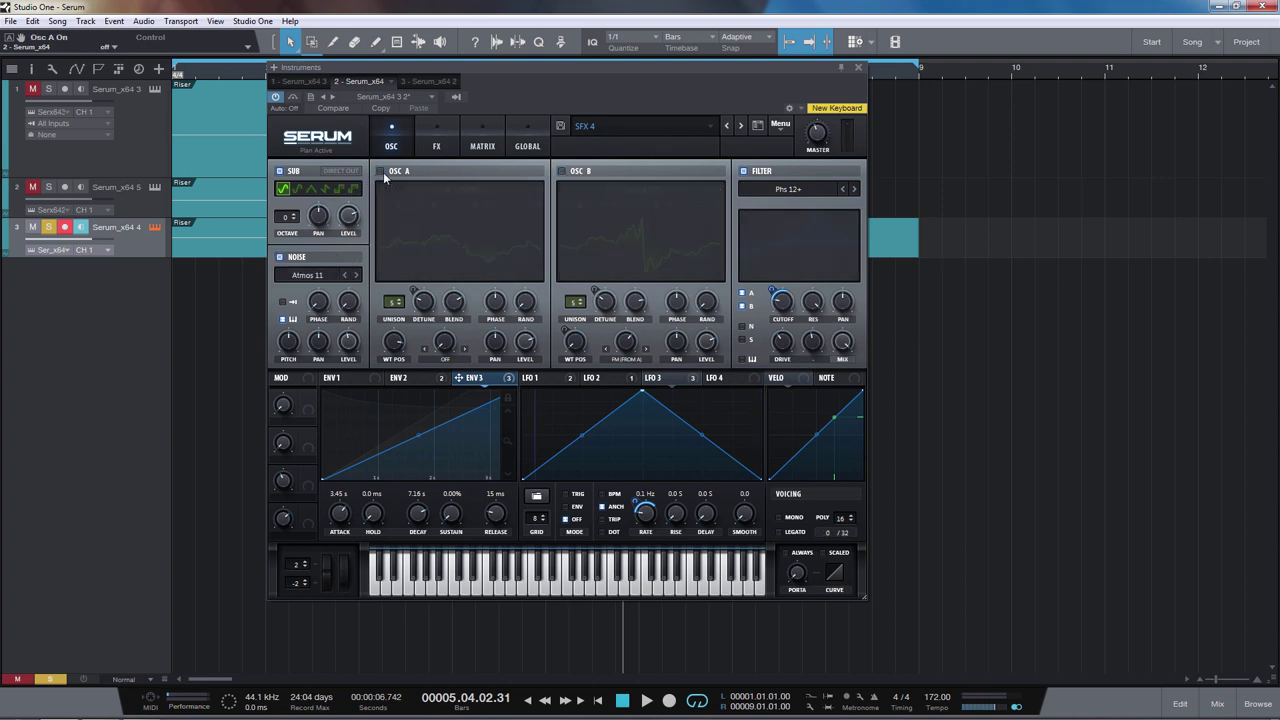
left_click(744, 172)
key("space")
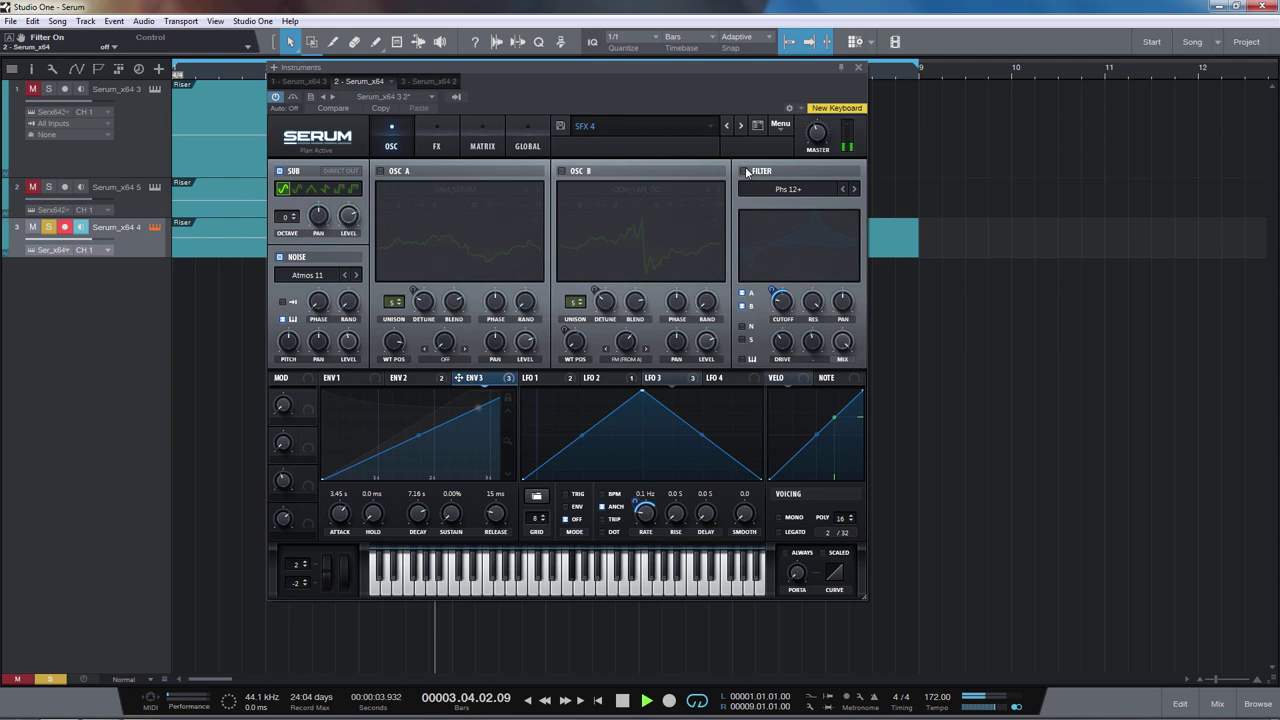
Turn OSC A and OSC B back on and play them with the noise from the start
left_click(380, 171)
key("space")
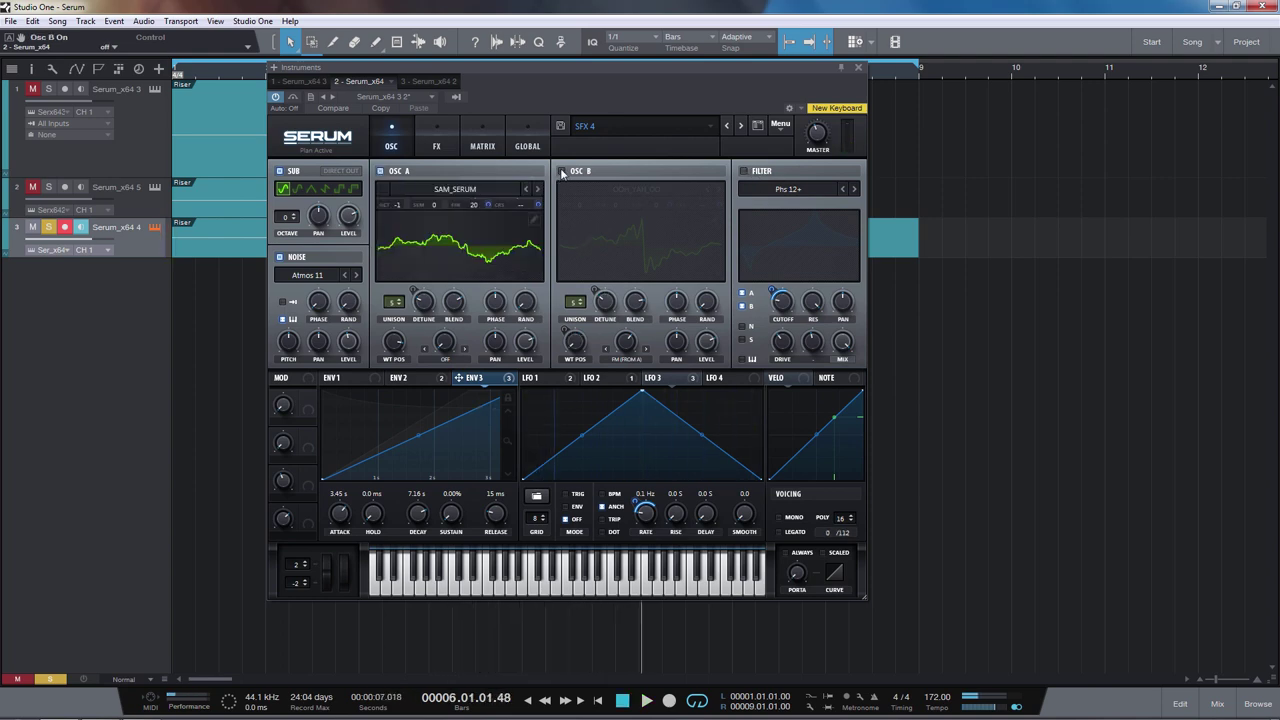
left_click(562, 171)
key("Home")
key("space")
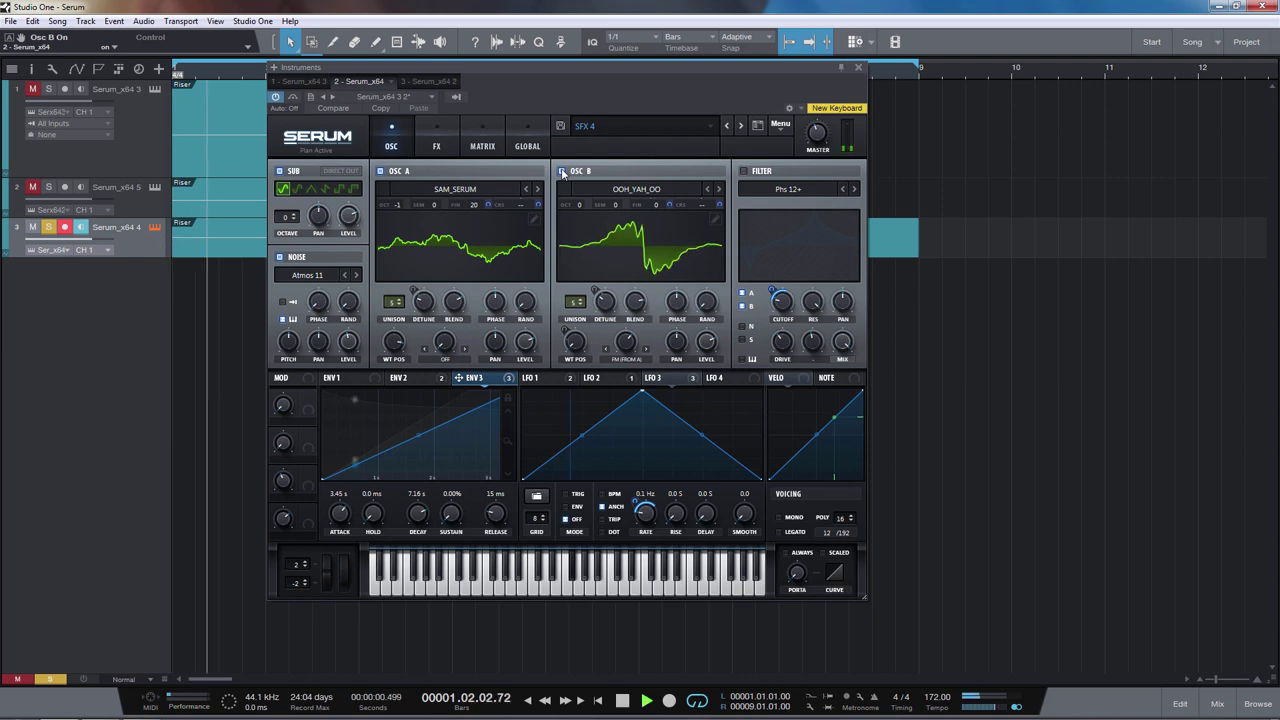
Re-enable the Phs 12+ filter and play the full patch from the start
left_click(745, 172)
key("space")
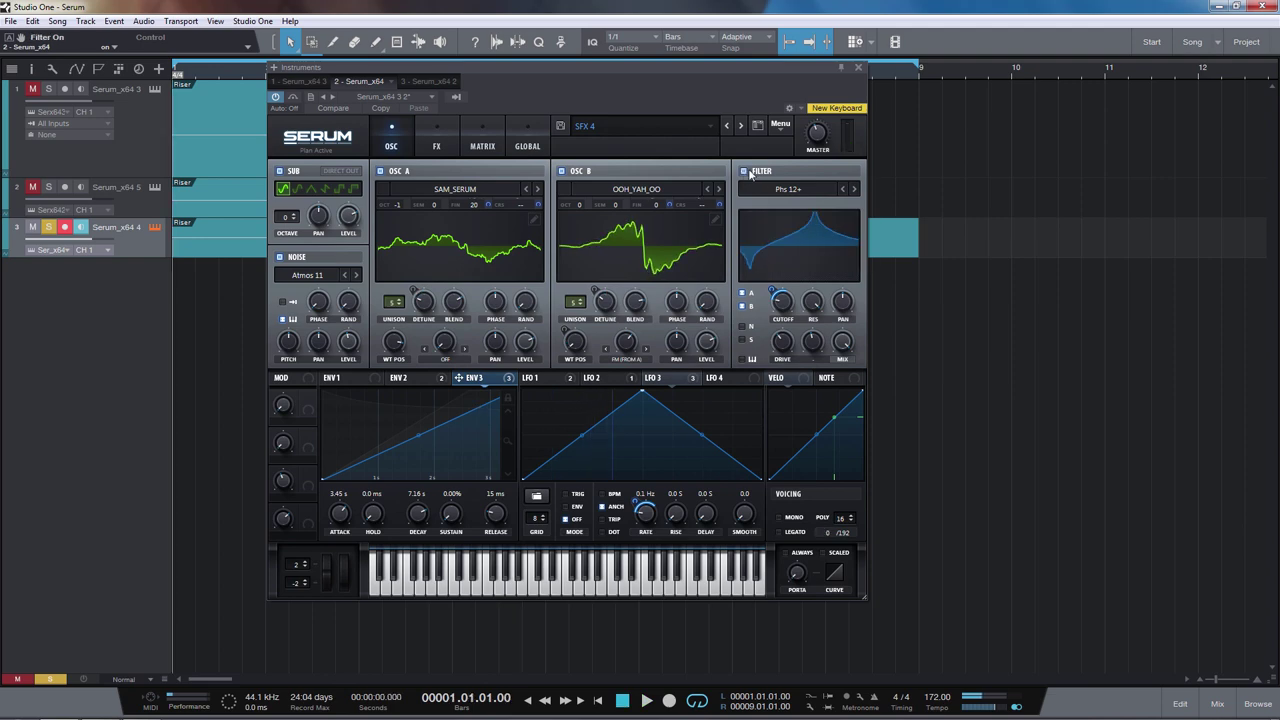
key("space")
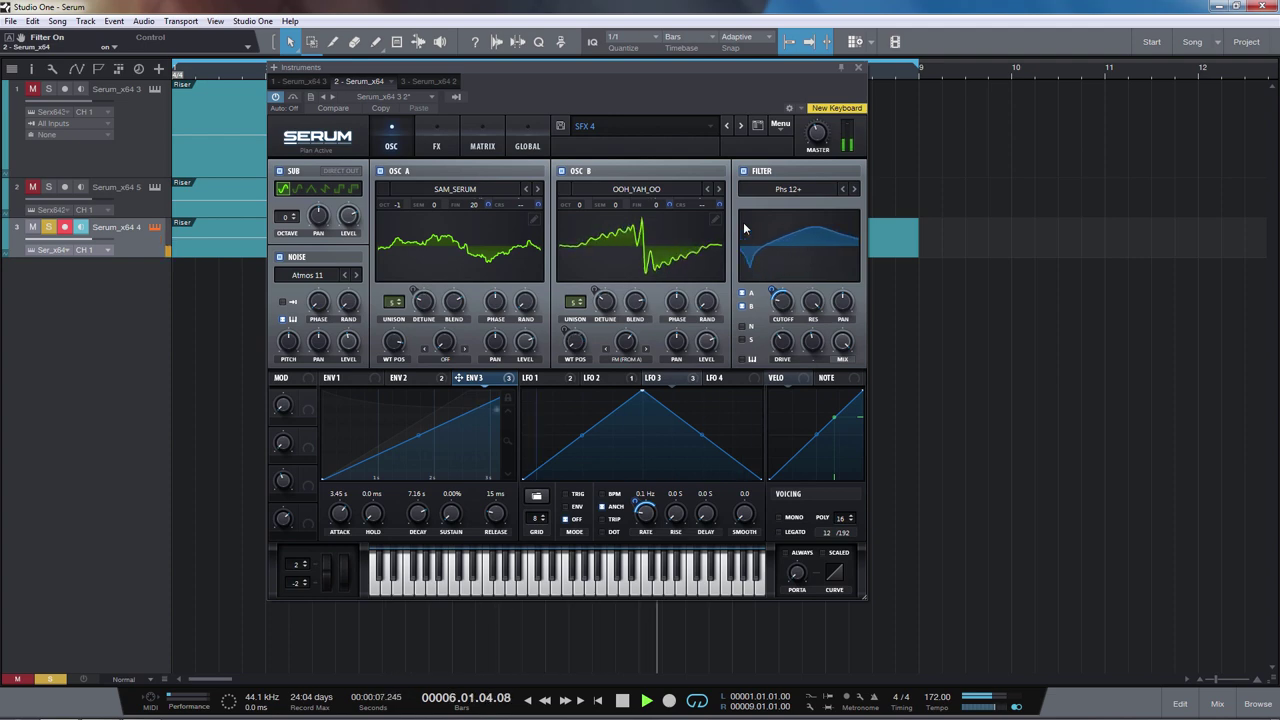
key("space")
On the FX page, enable Dimension, play, then enable the Low 12 FX filter and replay
left_click(436, 146)
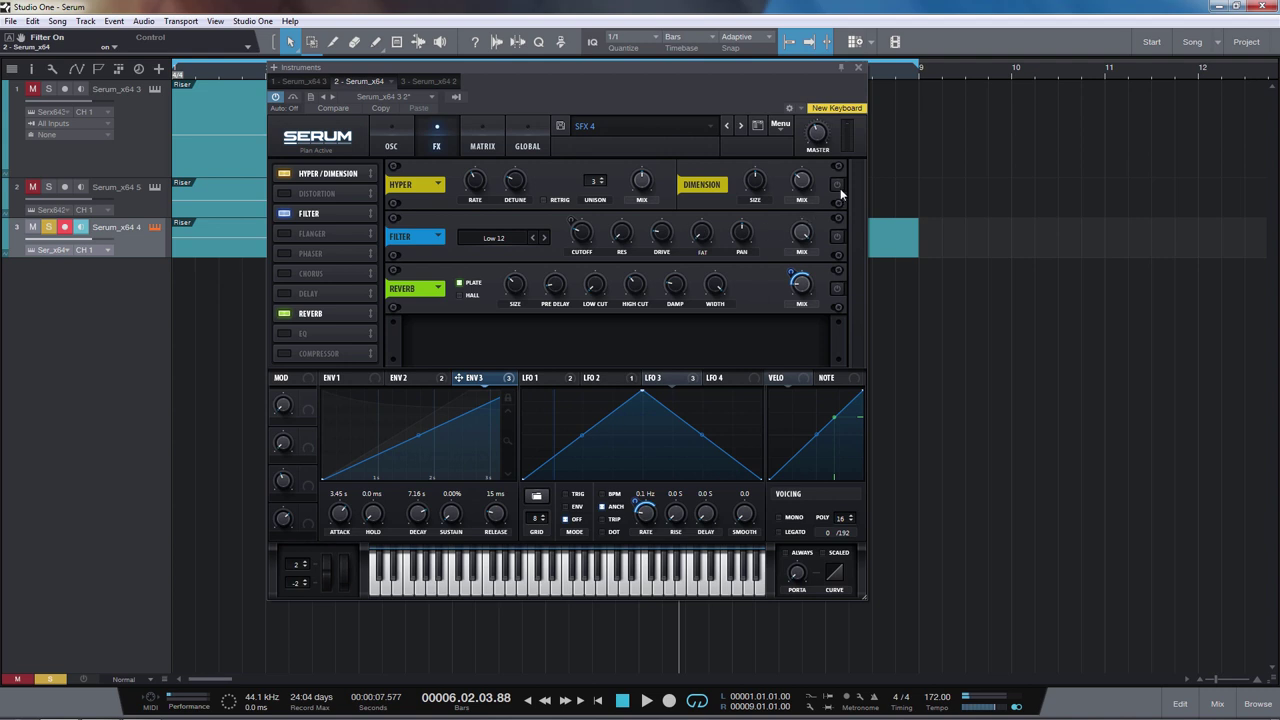
left_click(837, 184)
key("Home")
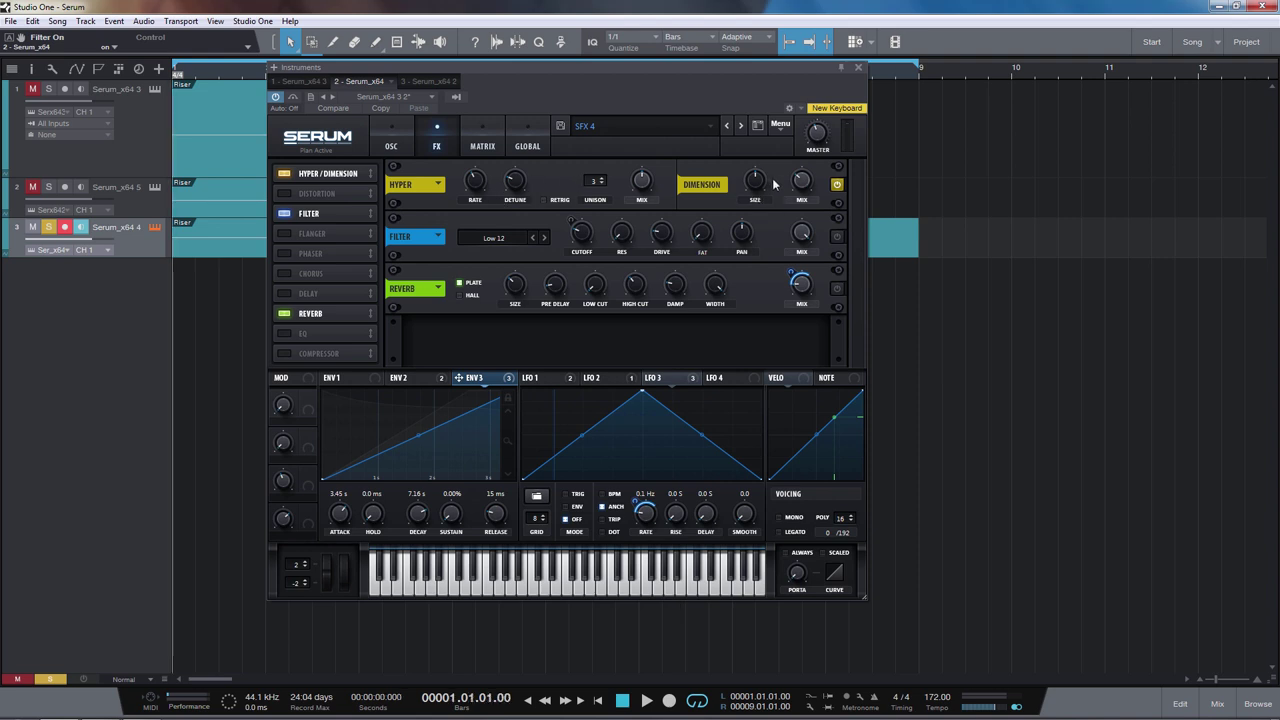
key("space")
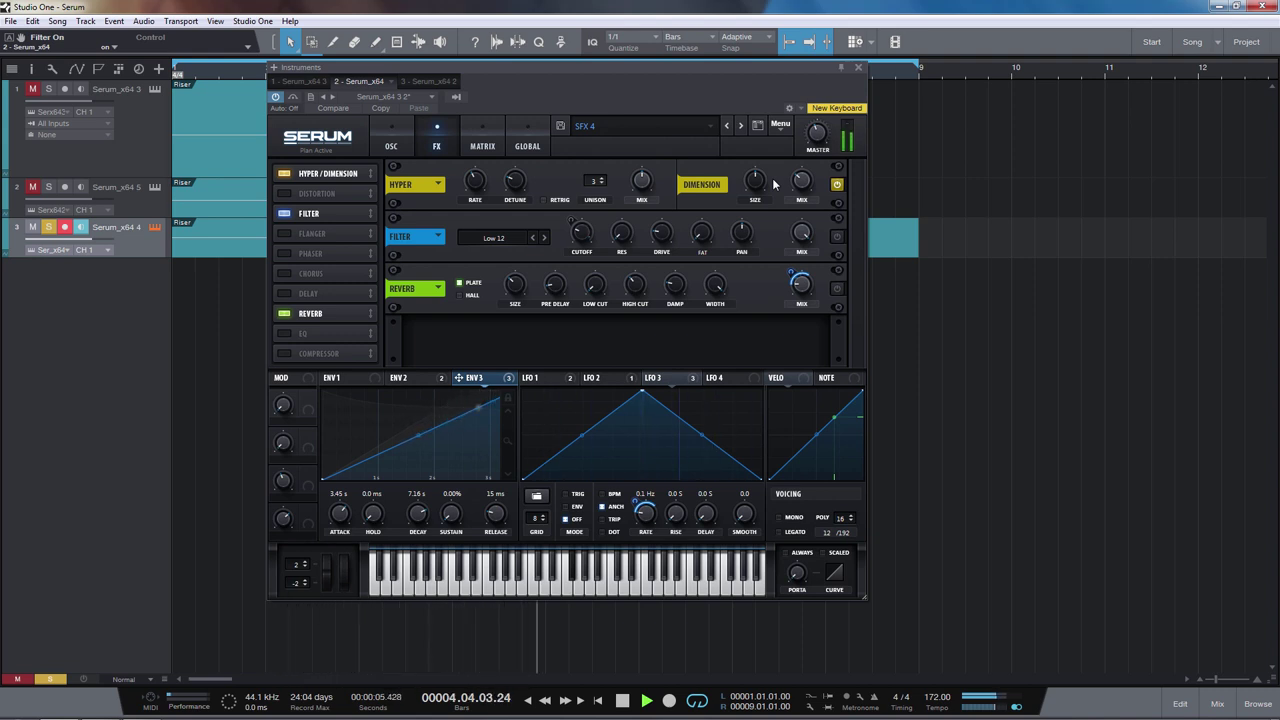
left_click(837, 236)
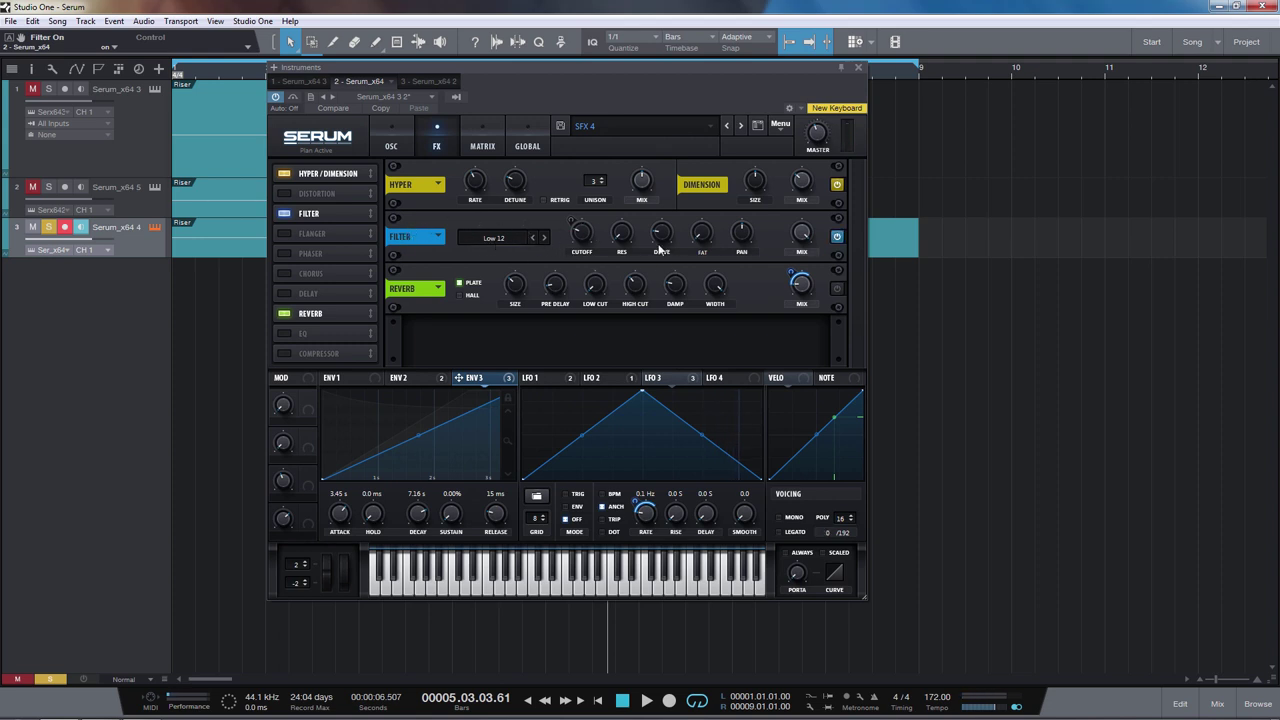
key("space")
key("space")
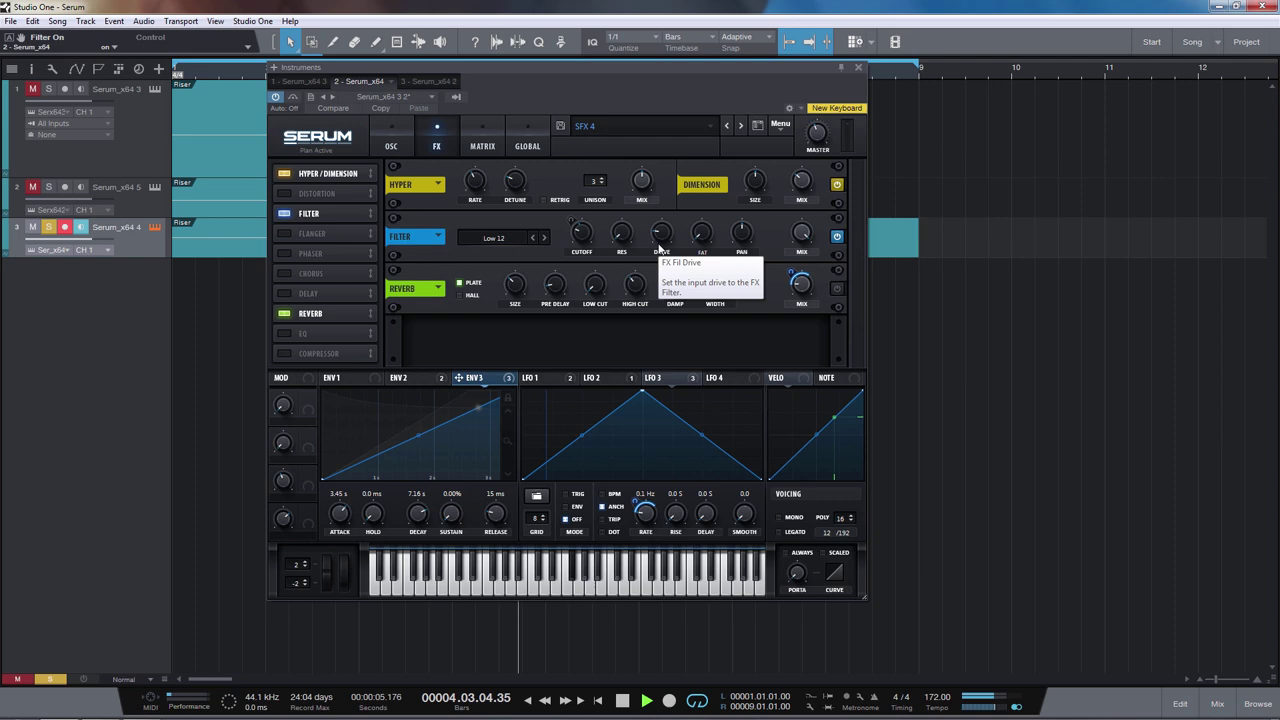
Stop playback, check LFO 3 and the FX page, and reposition the Serum window
key("space")
left_click(396, 145)
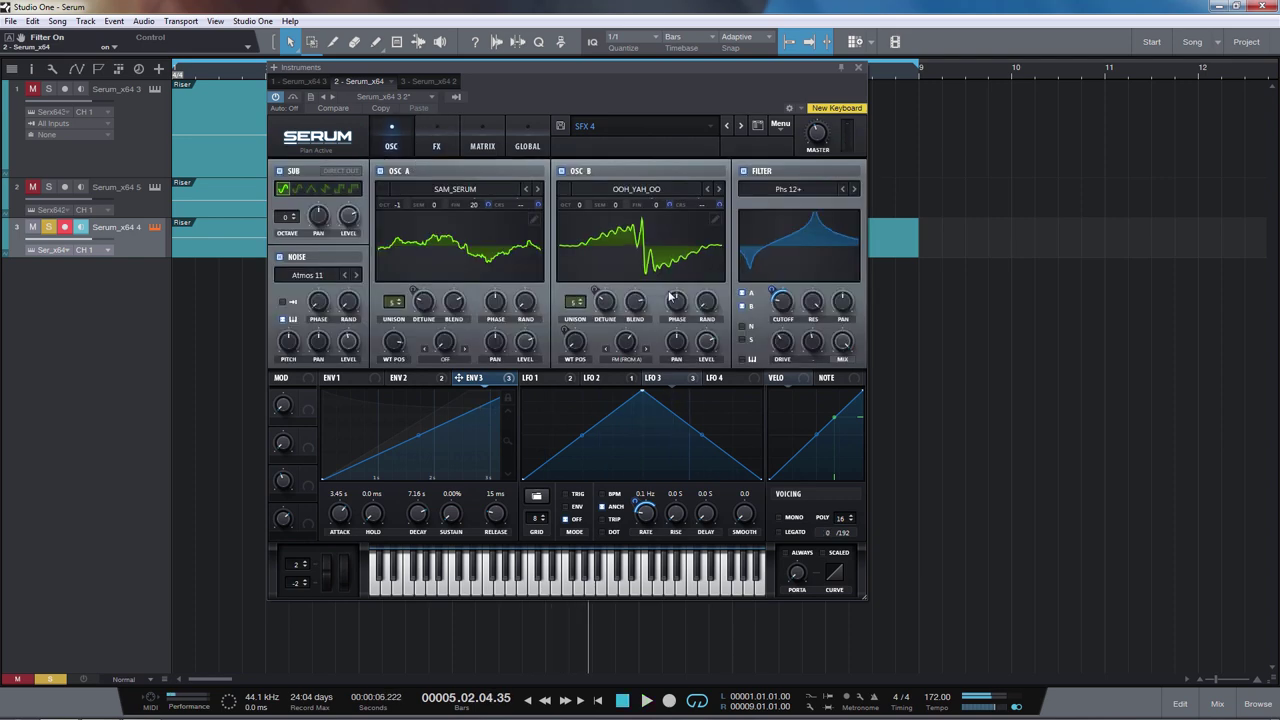
left_click(670, 384)
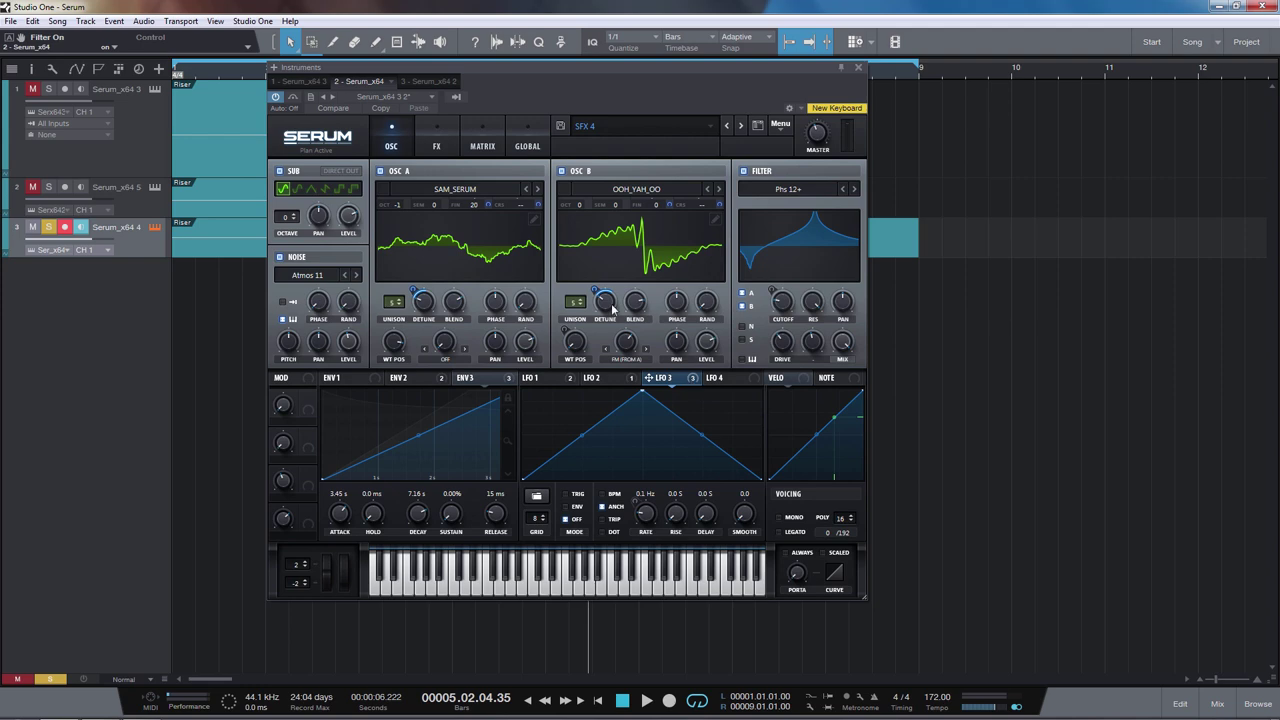
left_click(437, 146)
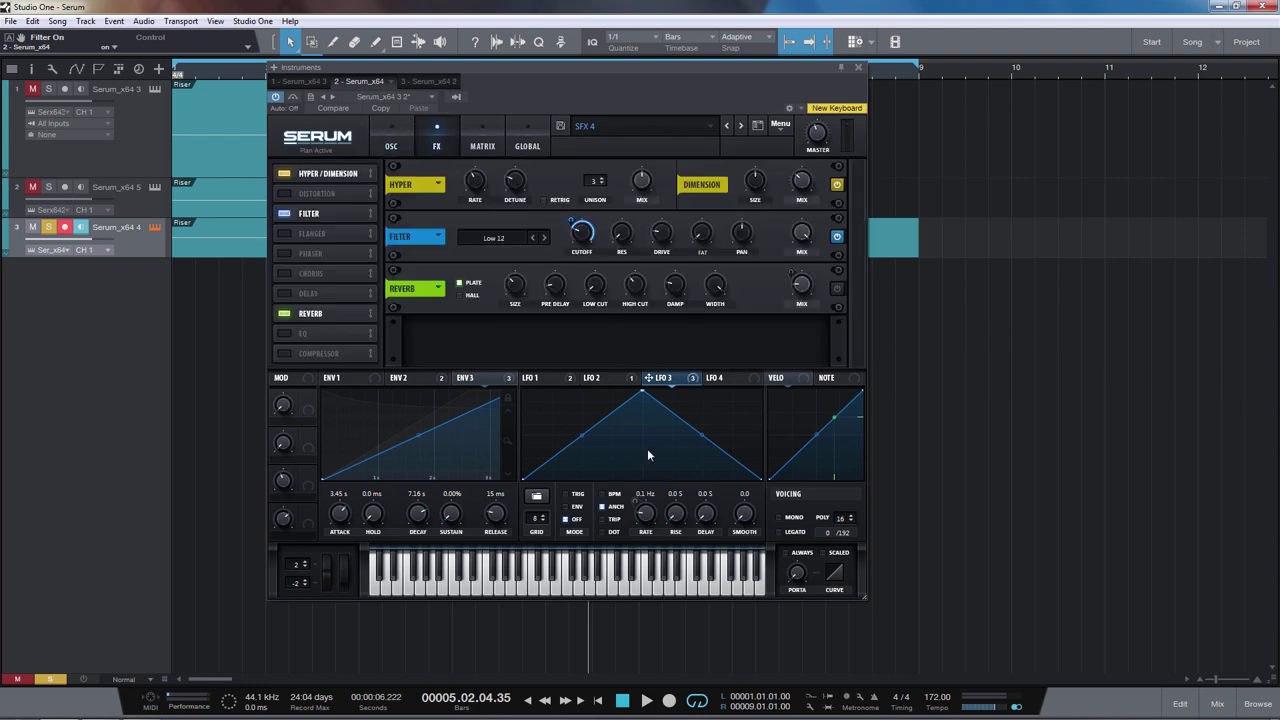
left_click(393, 146)
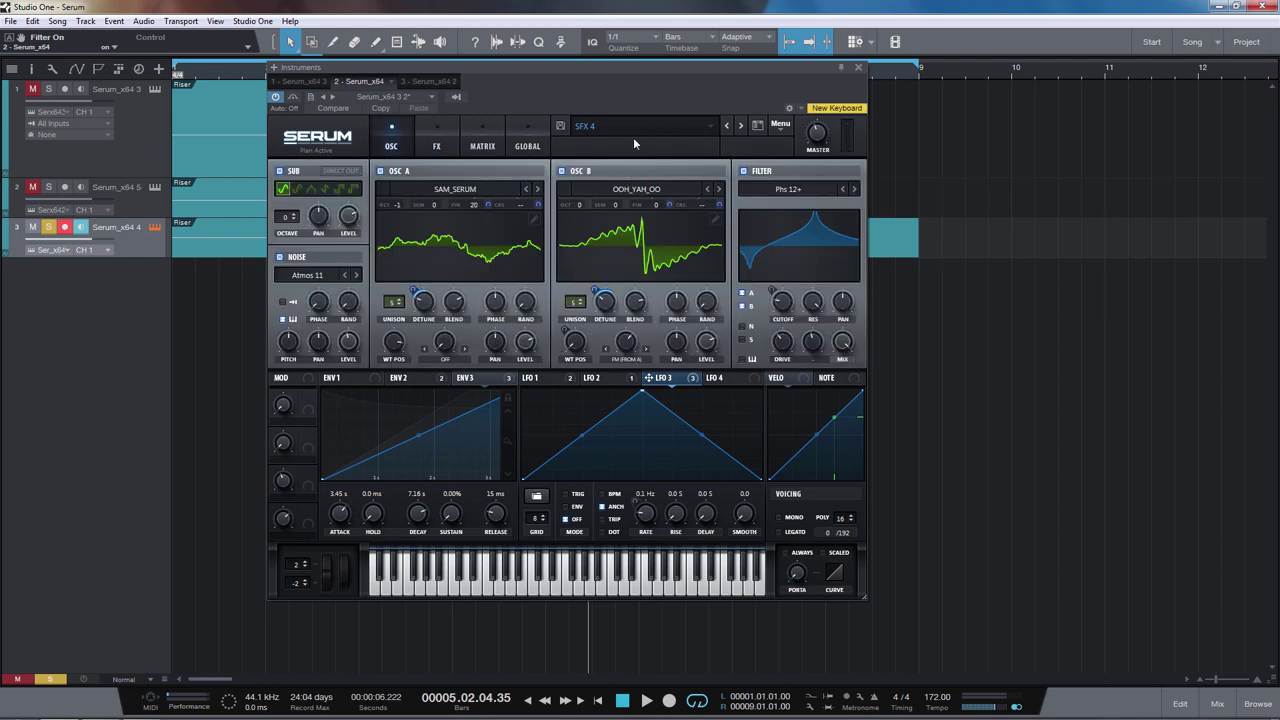
left_click_drag(640, 70, 592, 57)
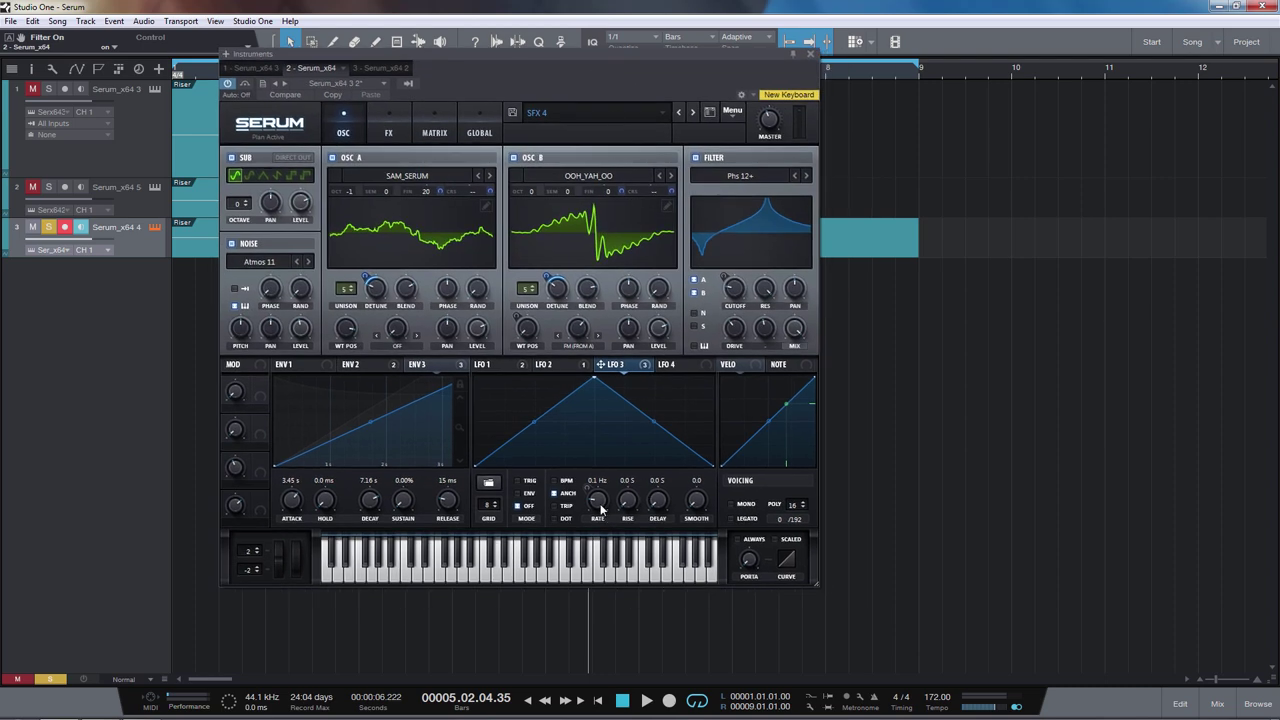
Review the ENV 1–3 shapes, play the song from the start, then show the FX page
left_click(290, 366)
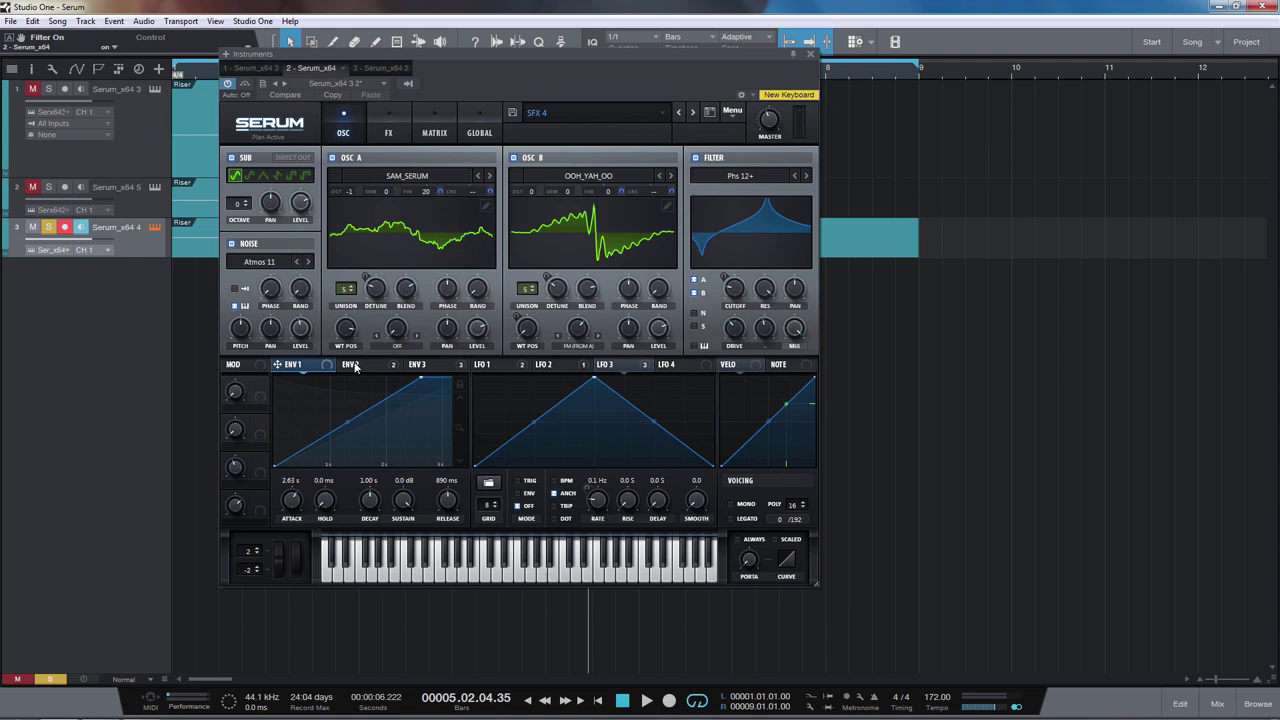
left_click(357, 368)
left_click(418, 372)
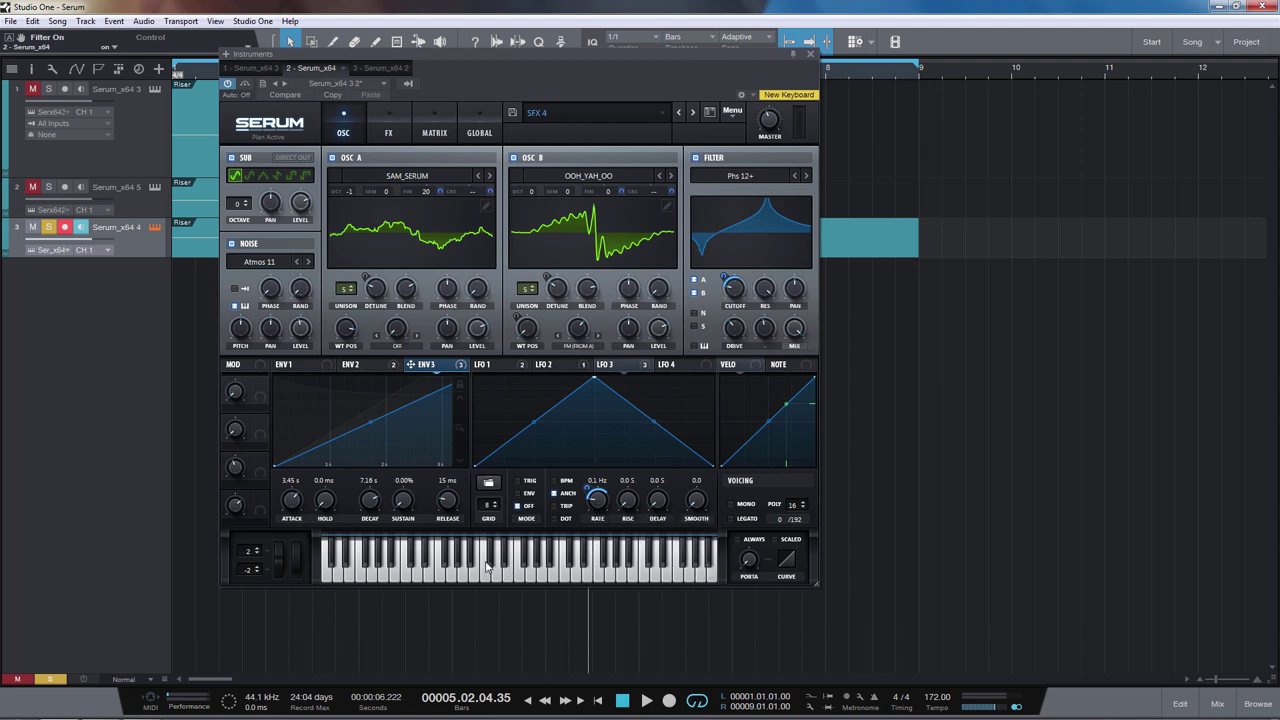
key("Home")
key("space")
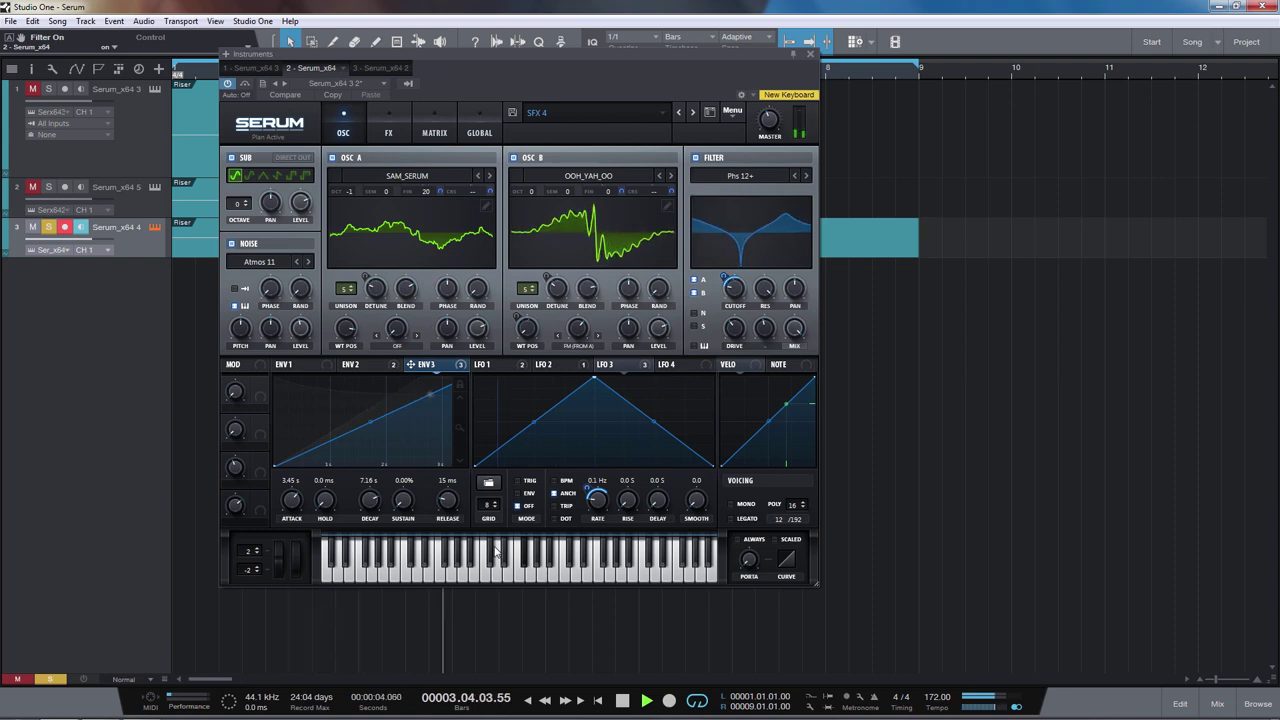
key("space")
left_click(388, 132)
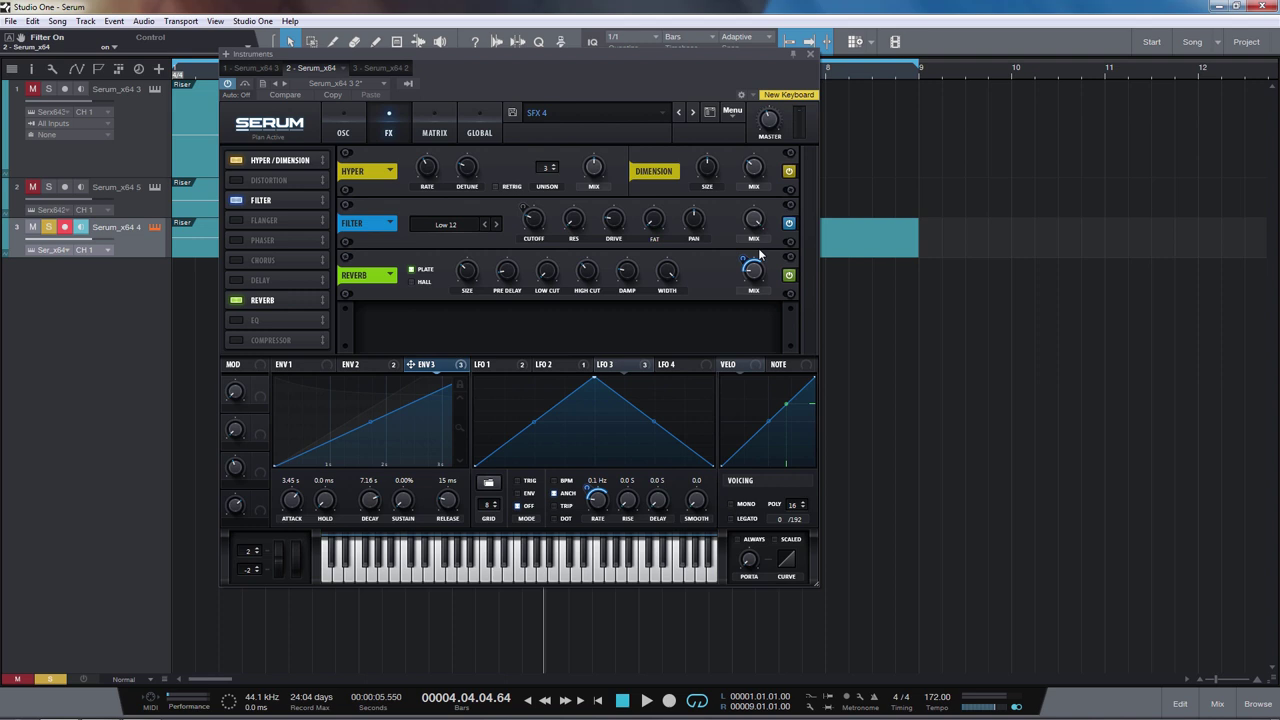
key("space")
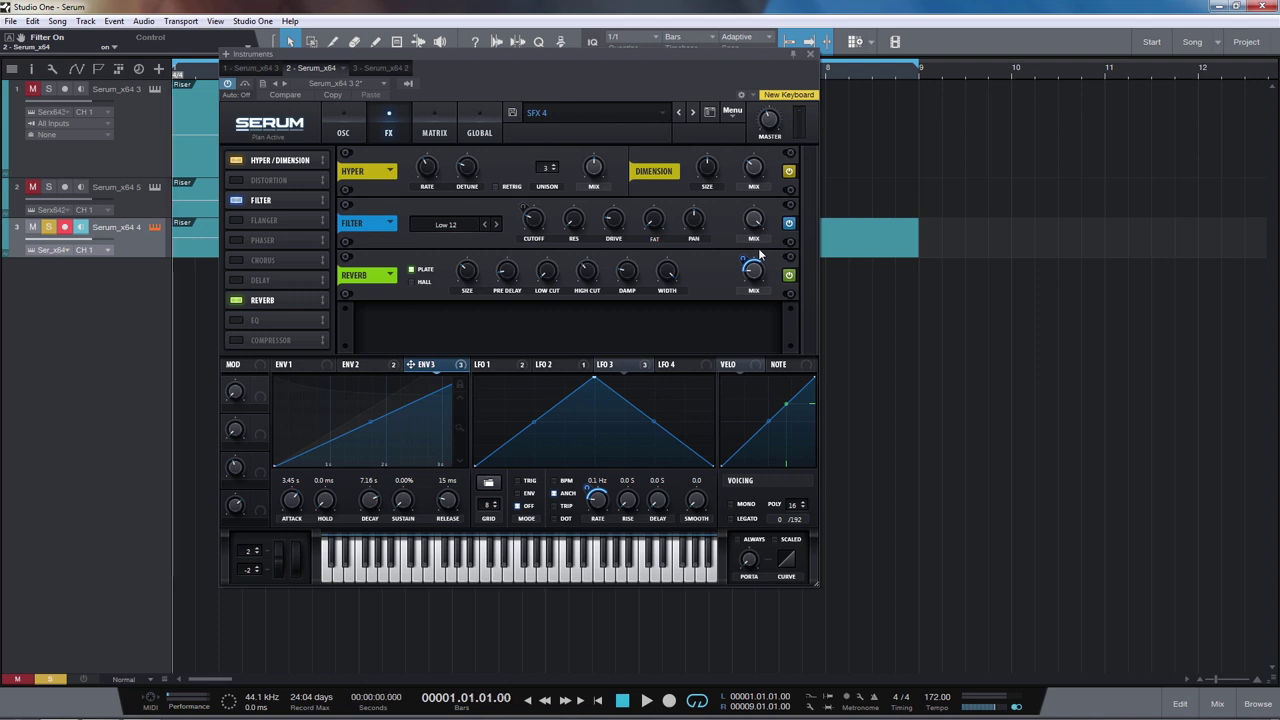
key("space")
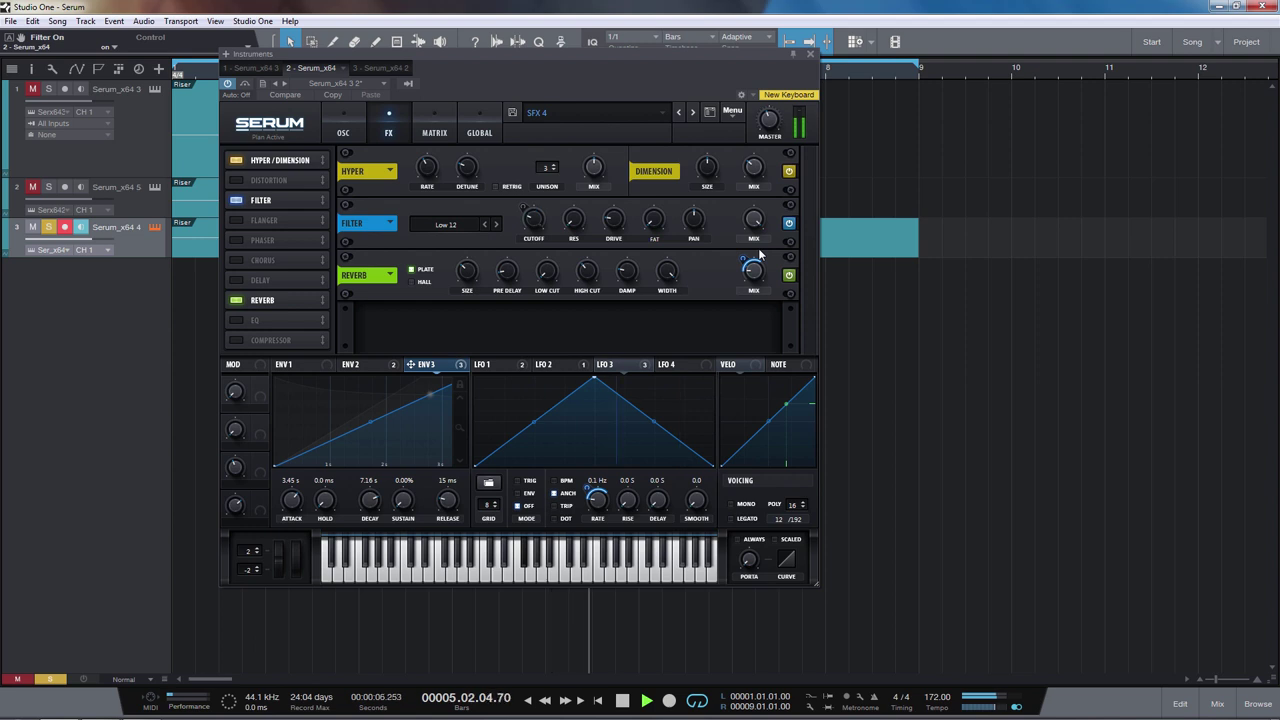
key("space")
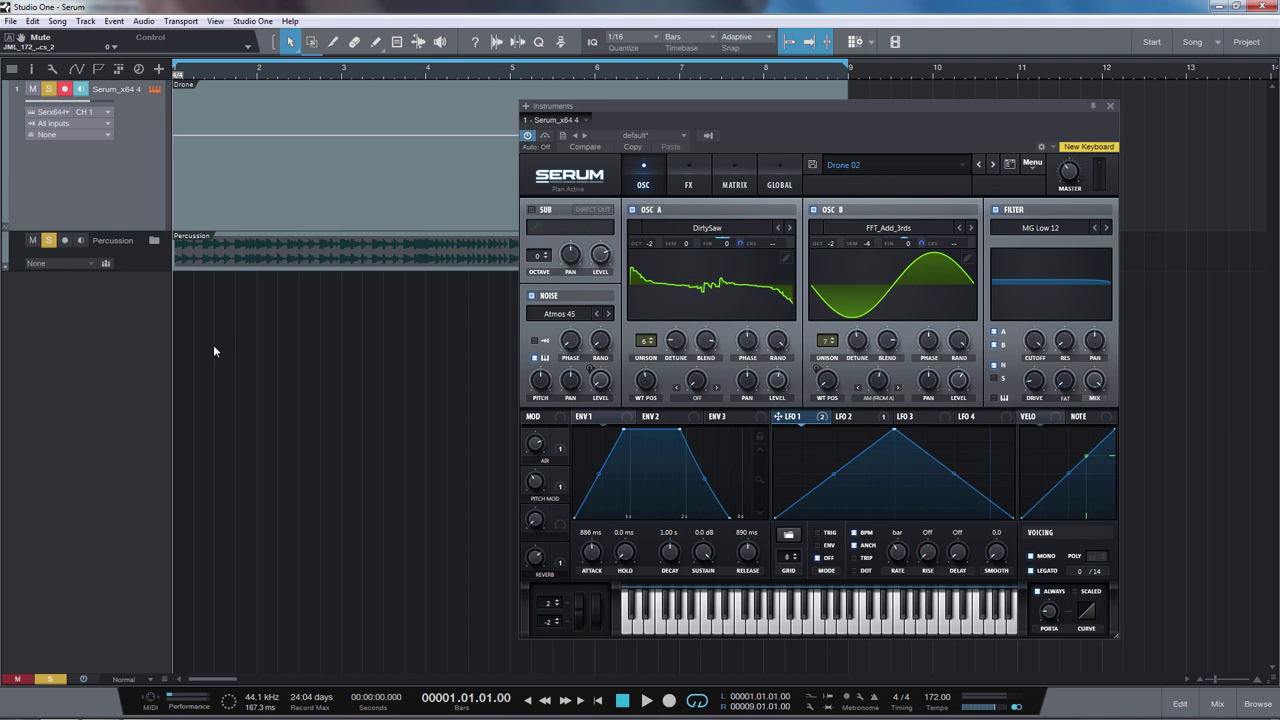
Play the Drone 02 song, then open the mixer and mute the Percussion track
key("space")
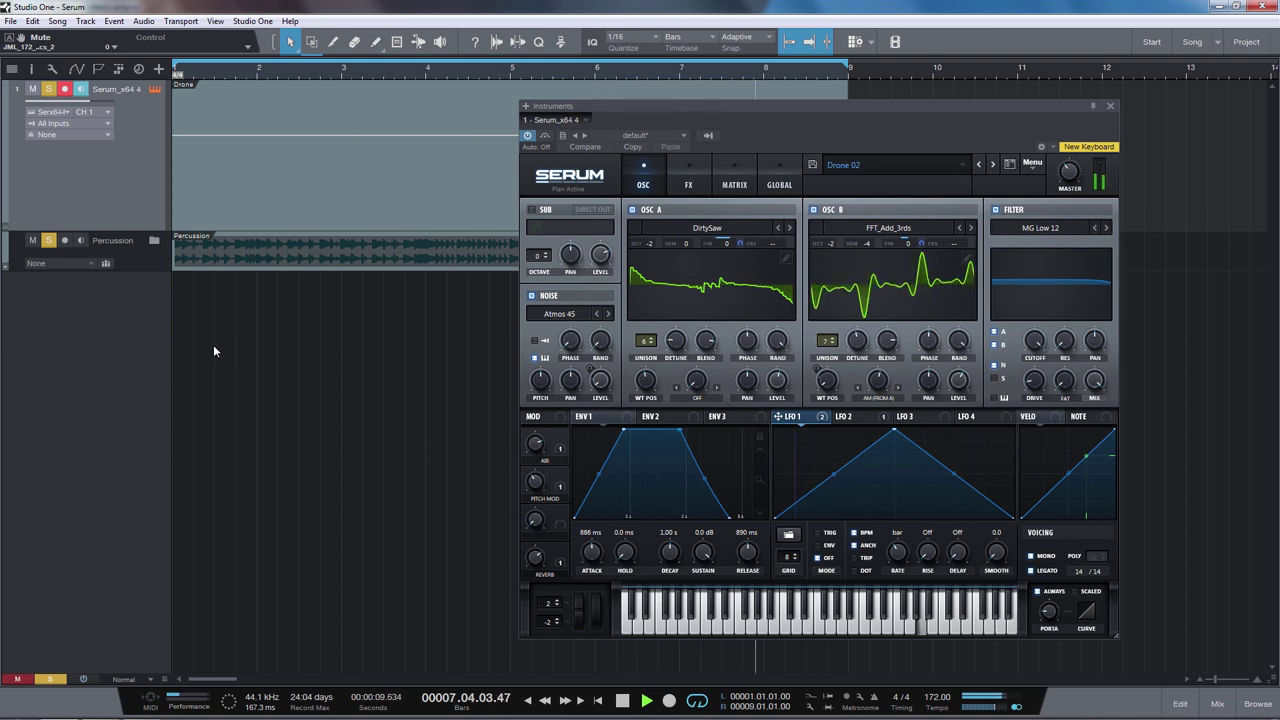
key("space")
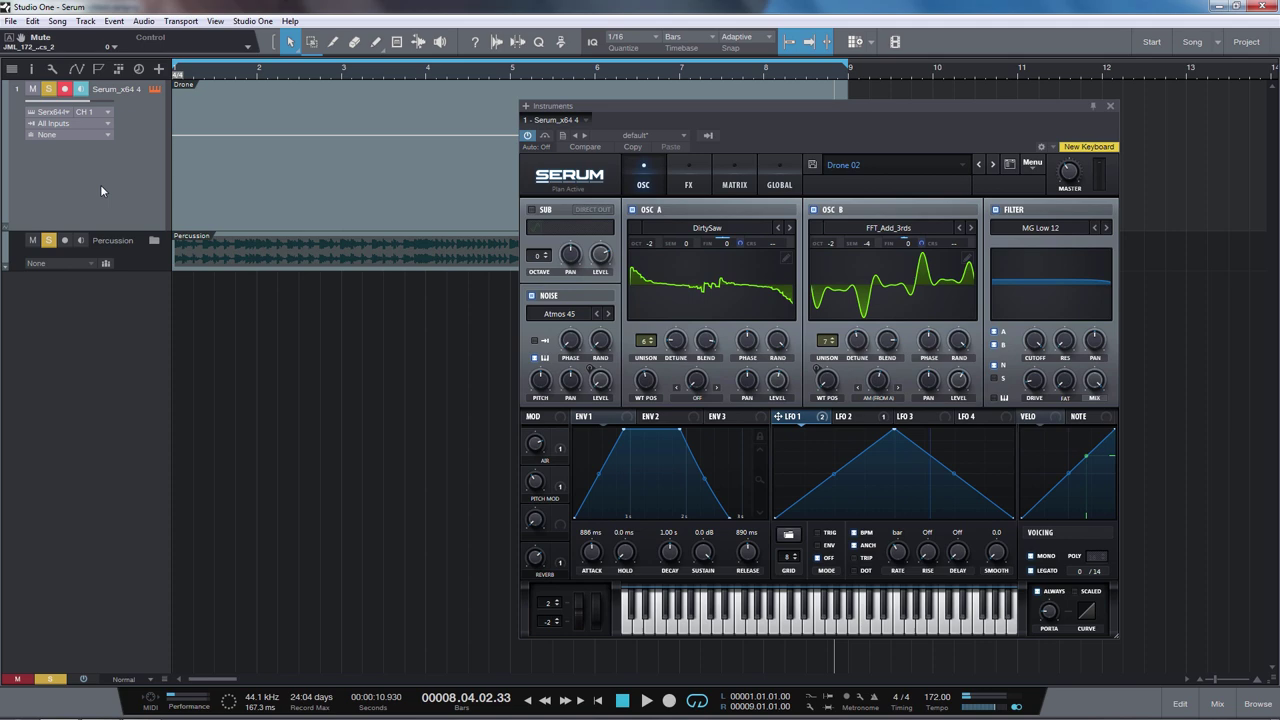
key("F3")
key("shift+s")
key("shift+m")
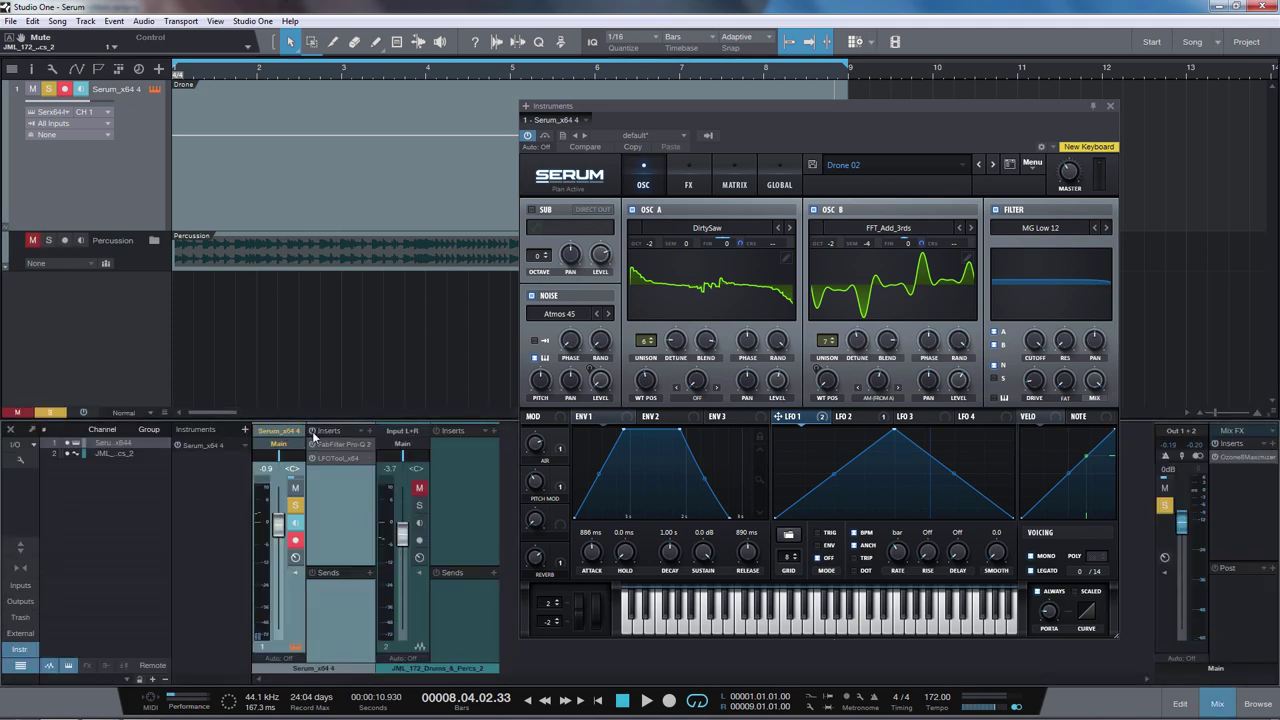
Close the mixer, glance at the FX page, then switch off the filter, OSC B and noise
key("F3")
left_click_drag(647, 105, 469, 92)
left_click(512, 171)
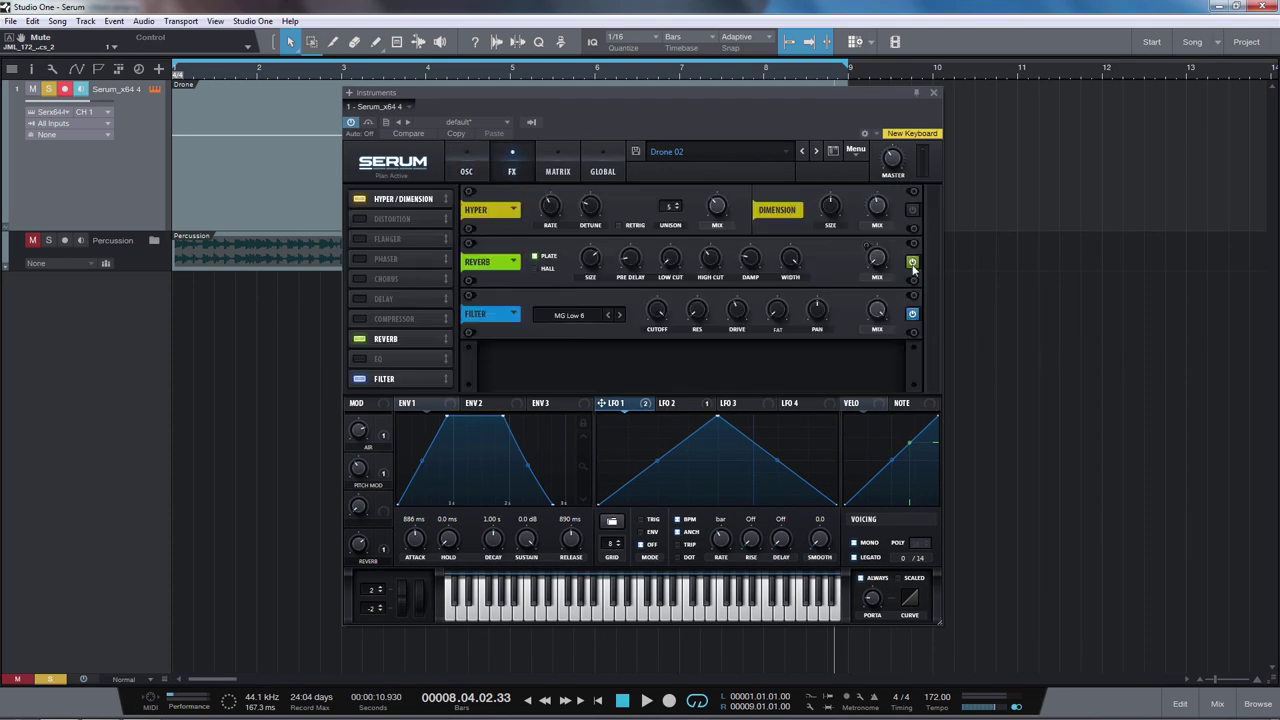
left_click(480, 174)
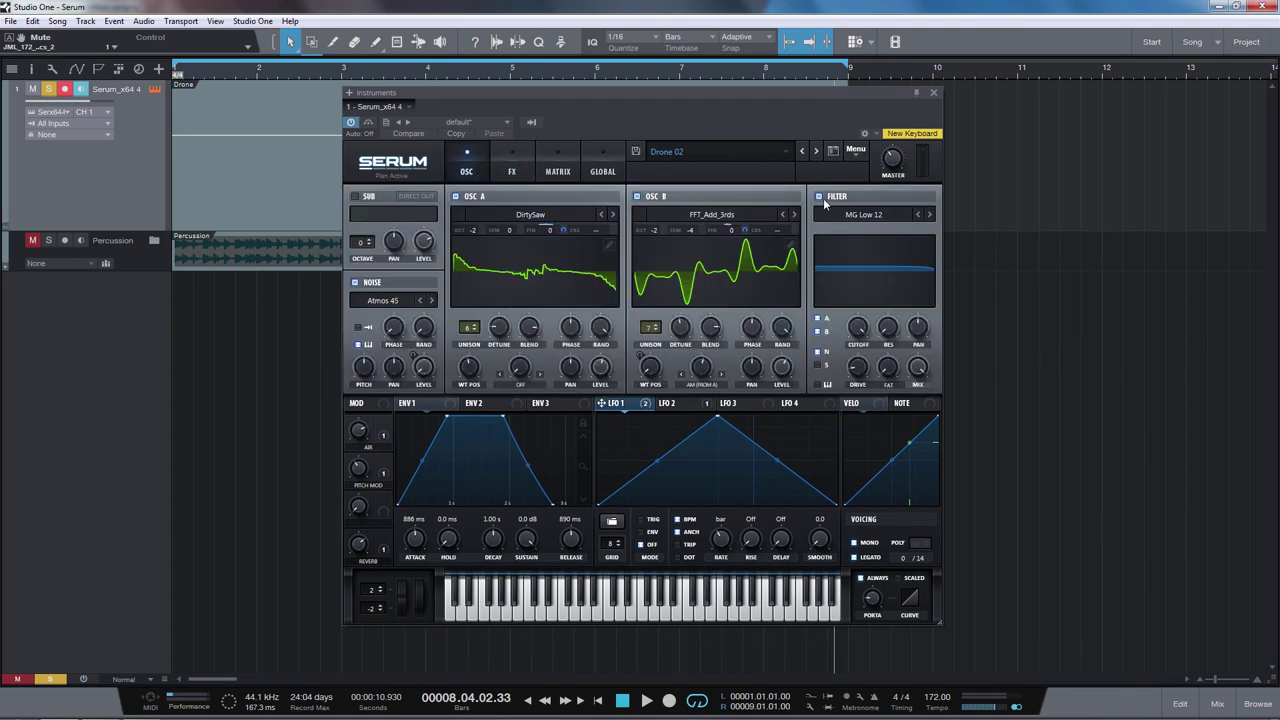
left_click(820, 198)
left_click(636, 196)
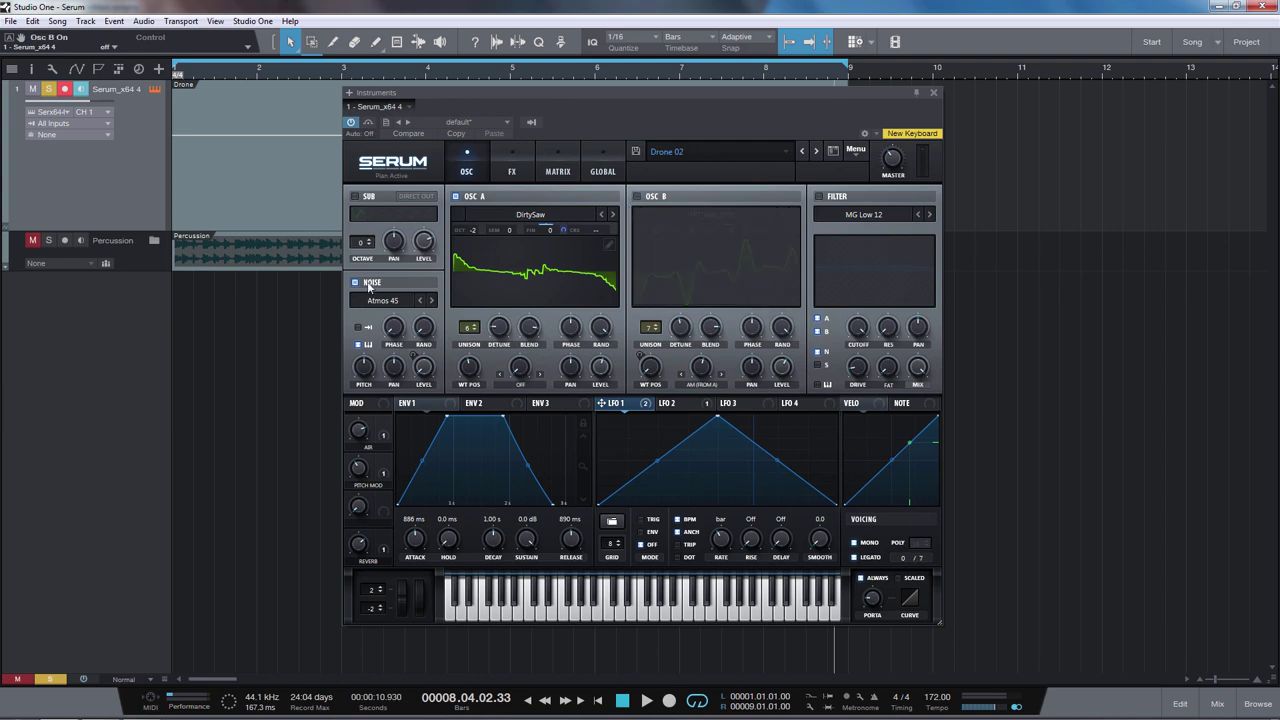
left_click(356, 283)
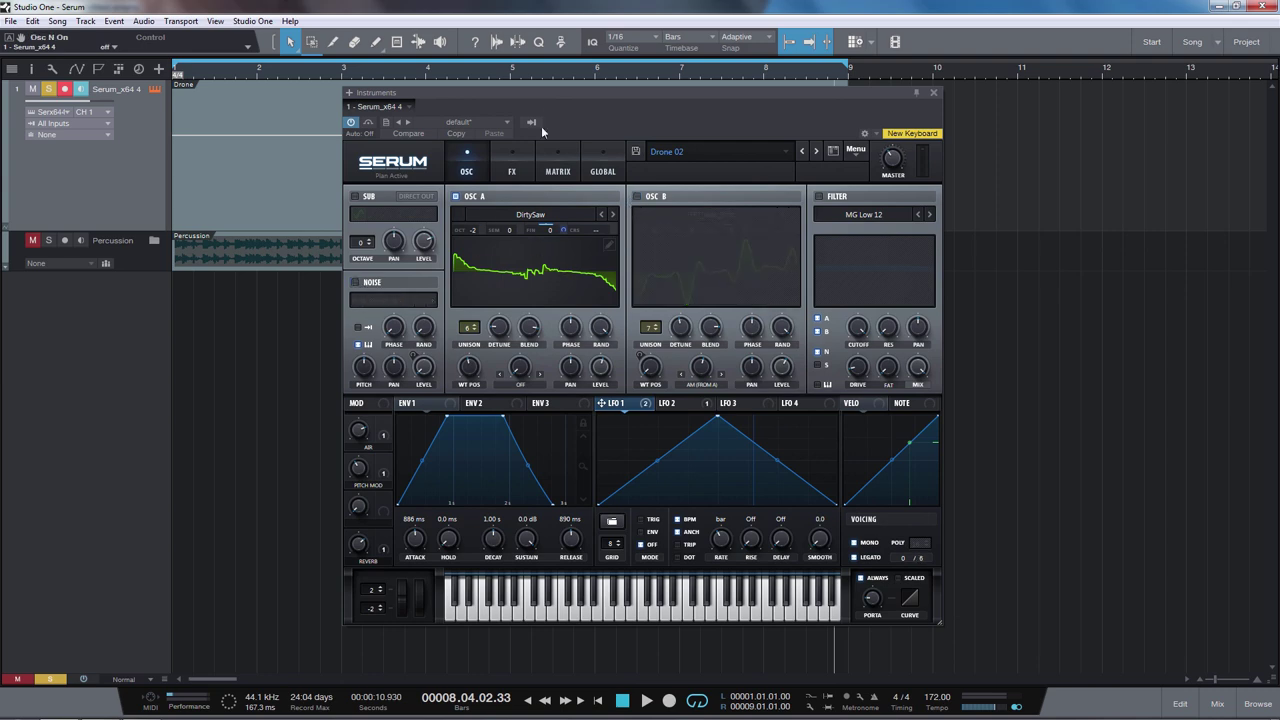
left_click_drag(545, 94, 510, 98)
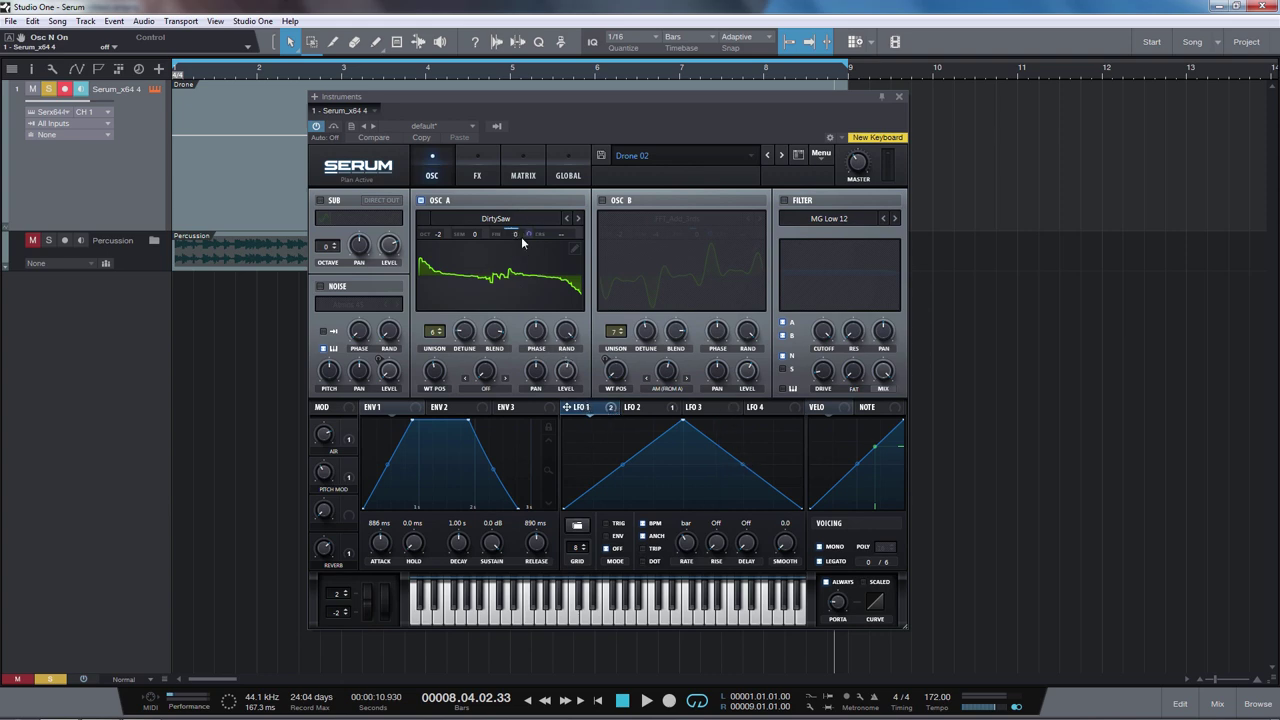
Play OSC A alone from the start, then bypass all of LFO 1's destinations
key("comma")
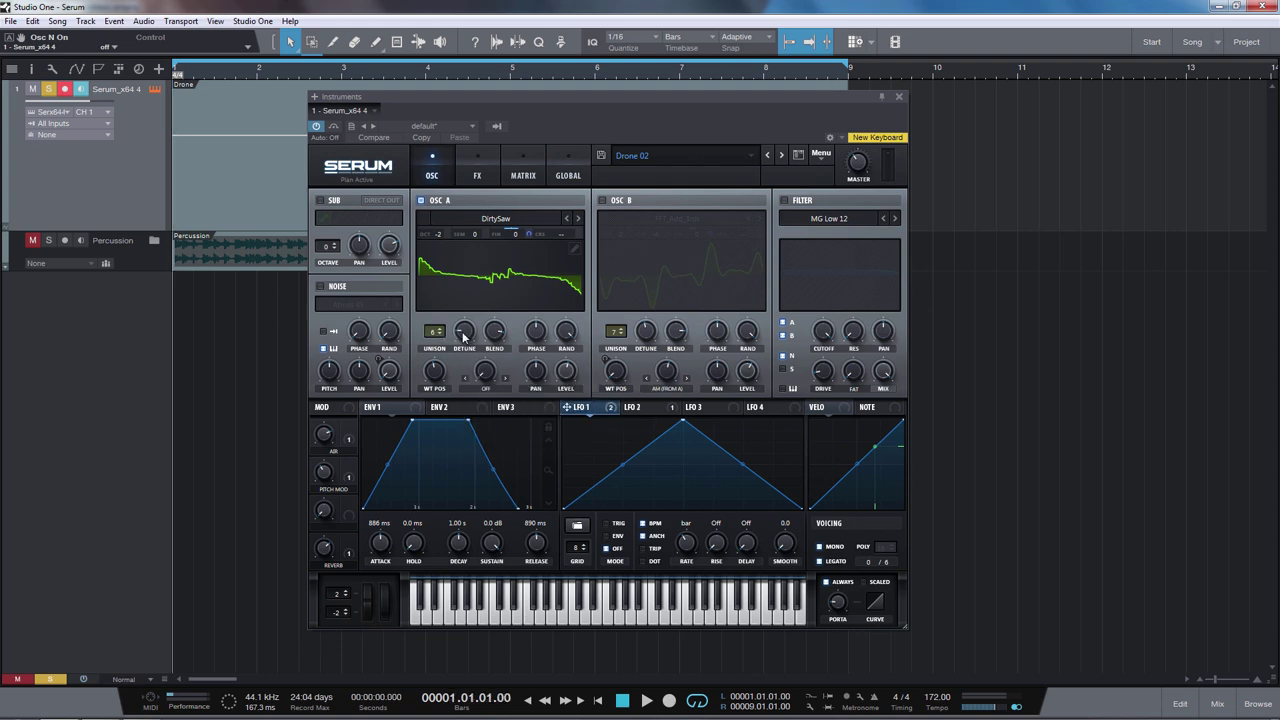
key("space")
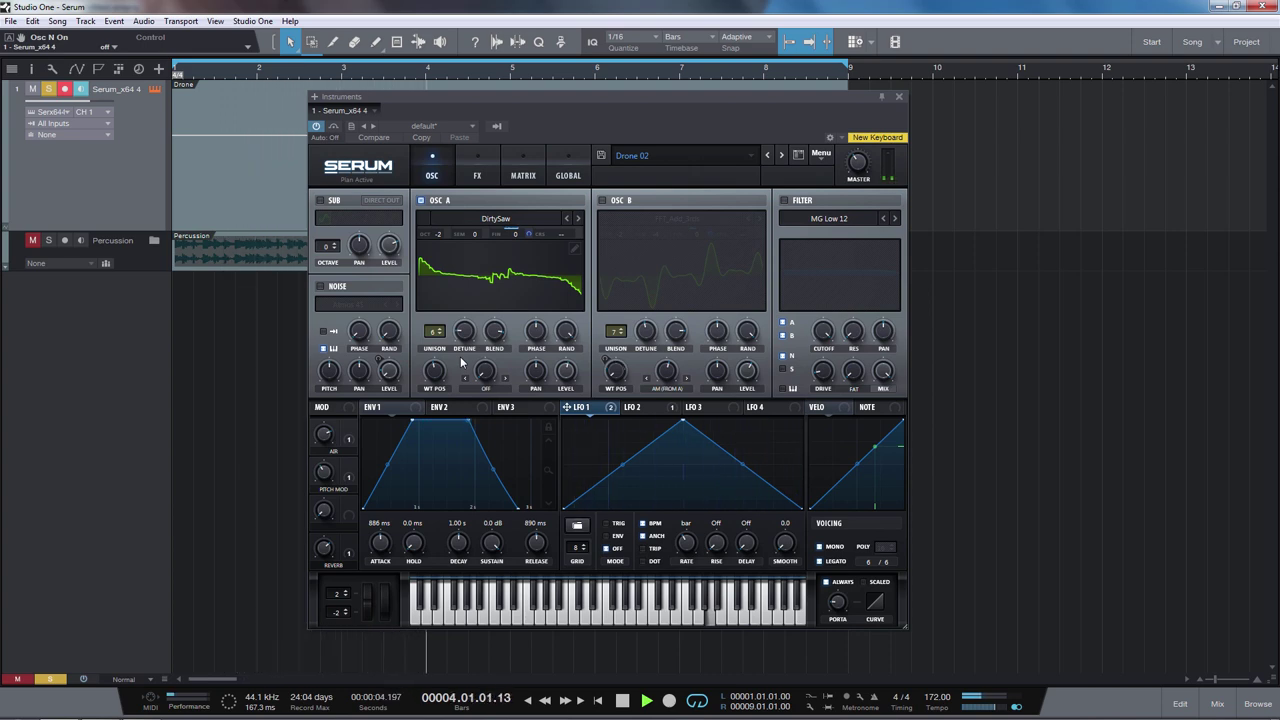
key("space")
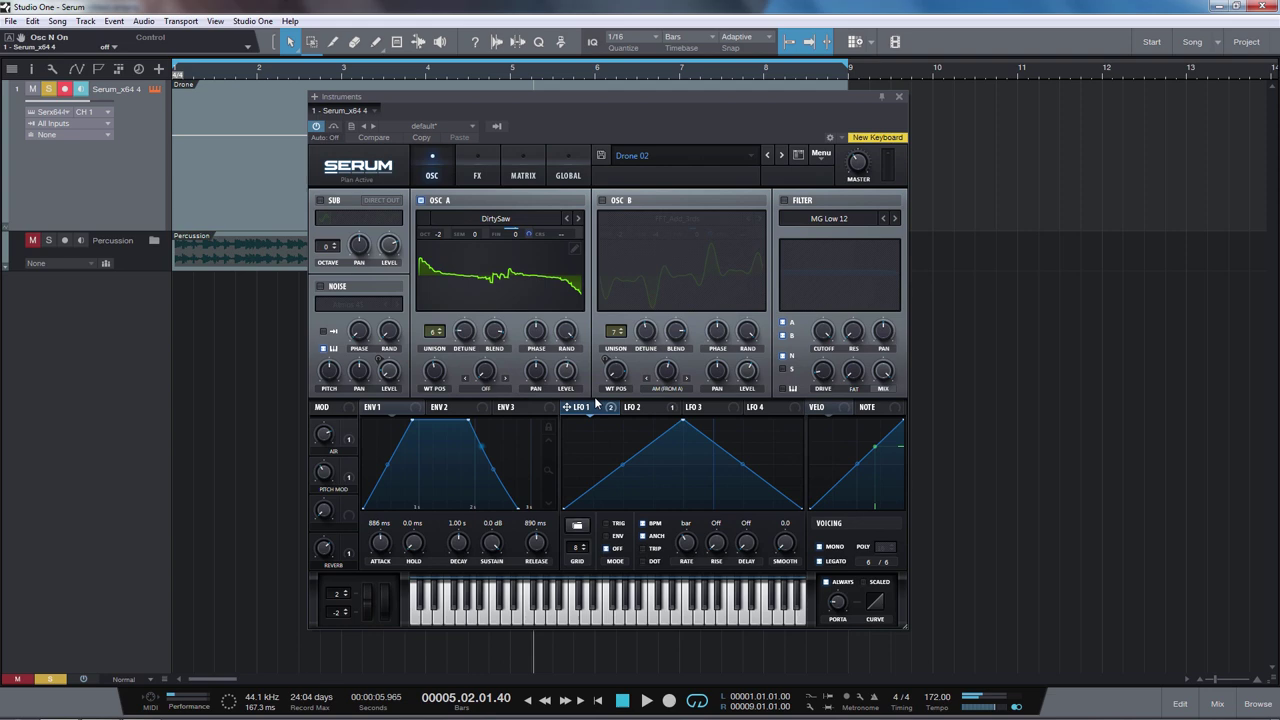
right_click(611, 408)
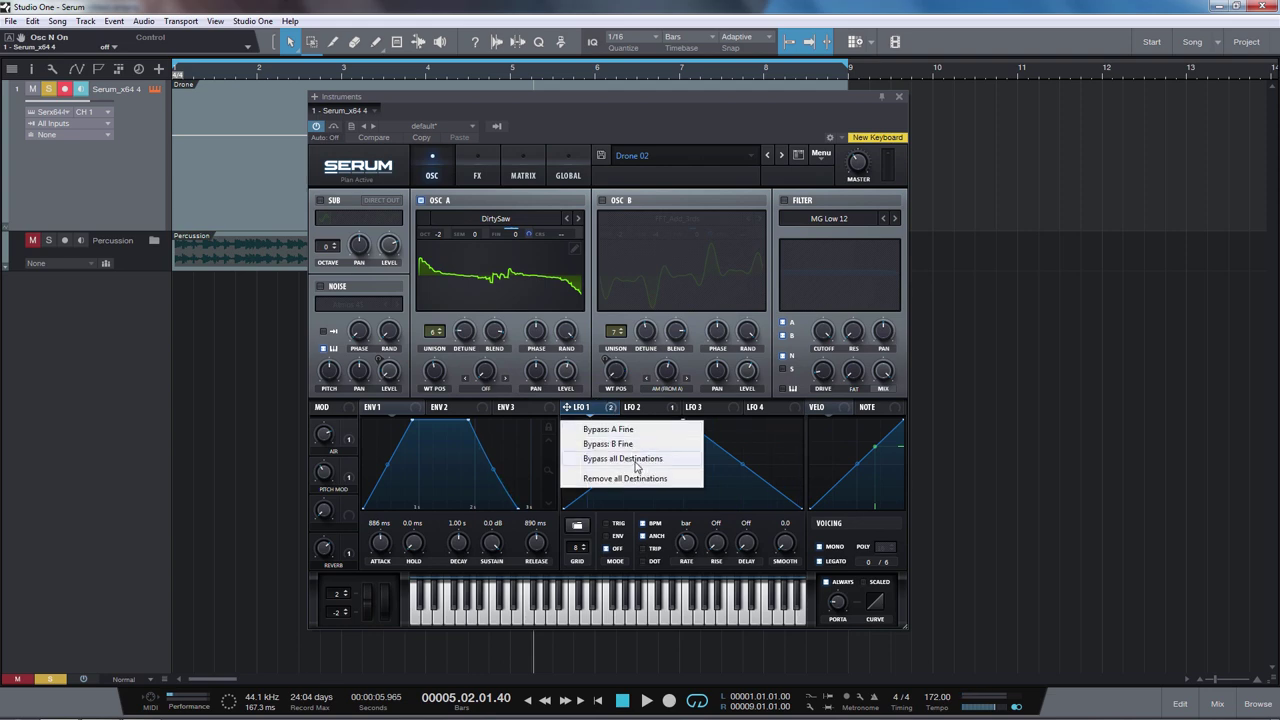
left_click(636, 466)
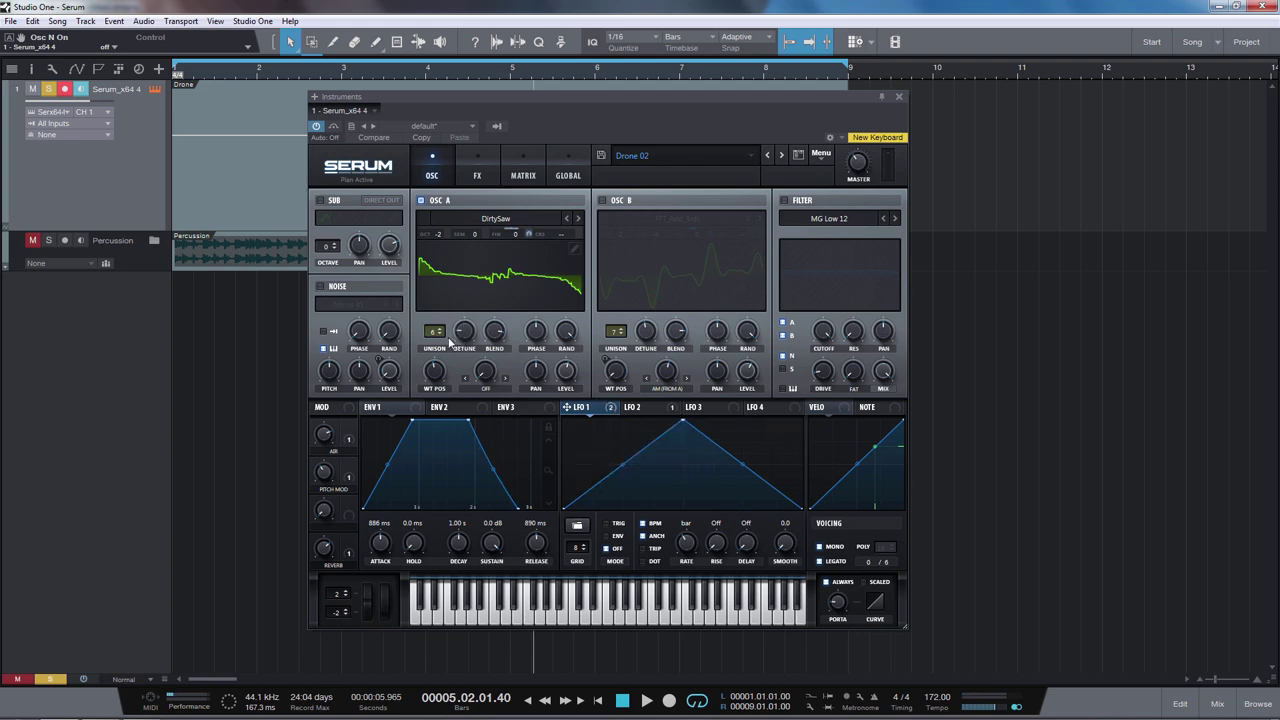
Compare OSC A at 1 versus 6 unison voices, reactivate LFO 1's destinations, and re-enable OSC B
left_click_drag(449, 341, 440, 424)
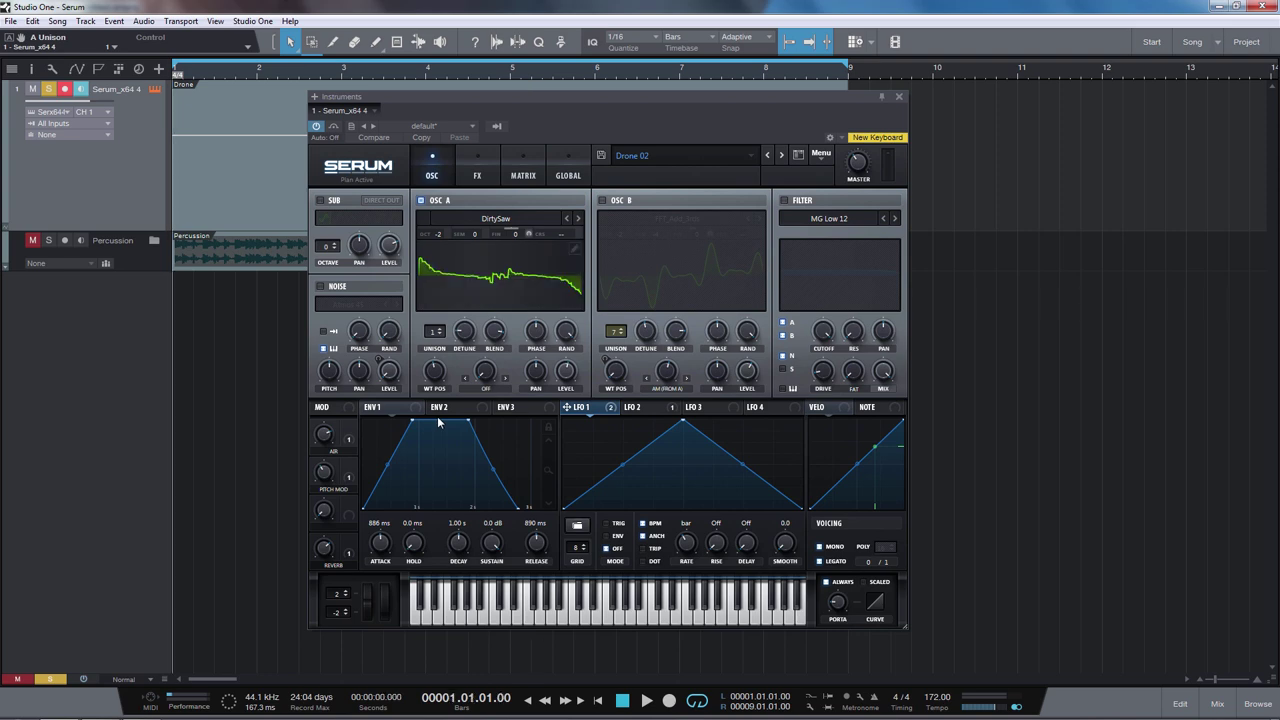
key("space")
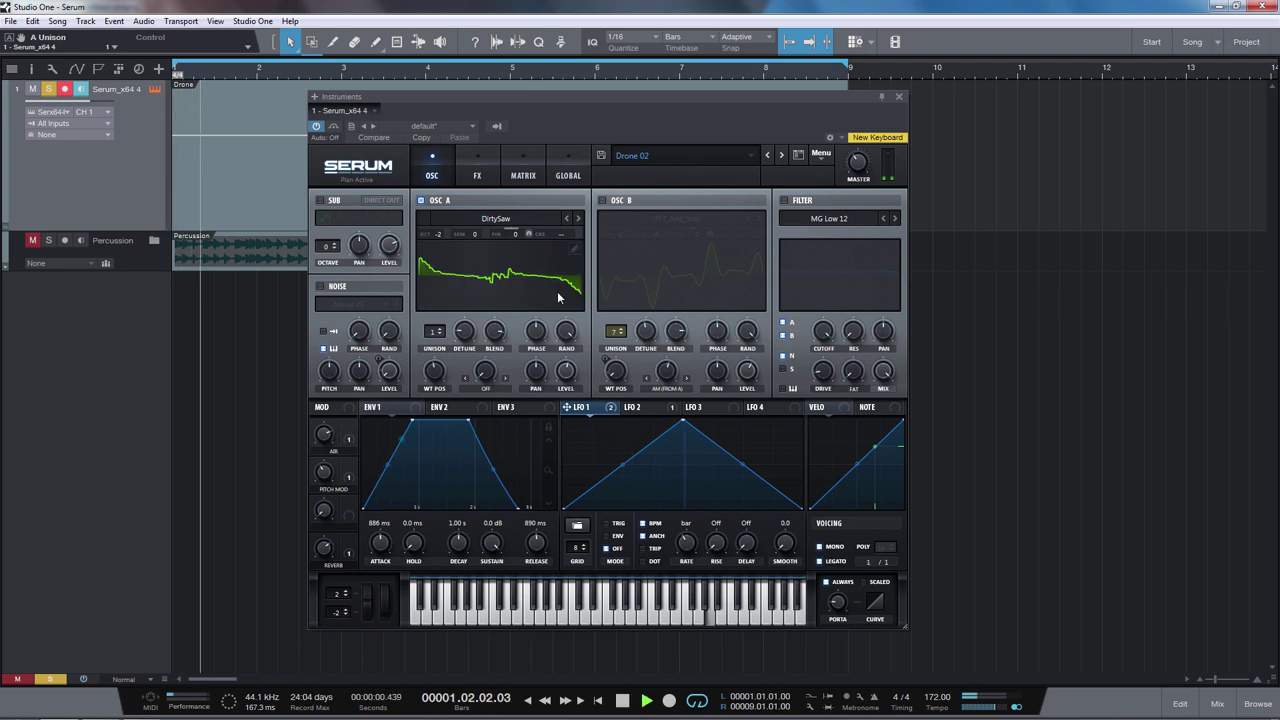
key("space")
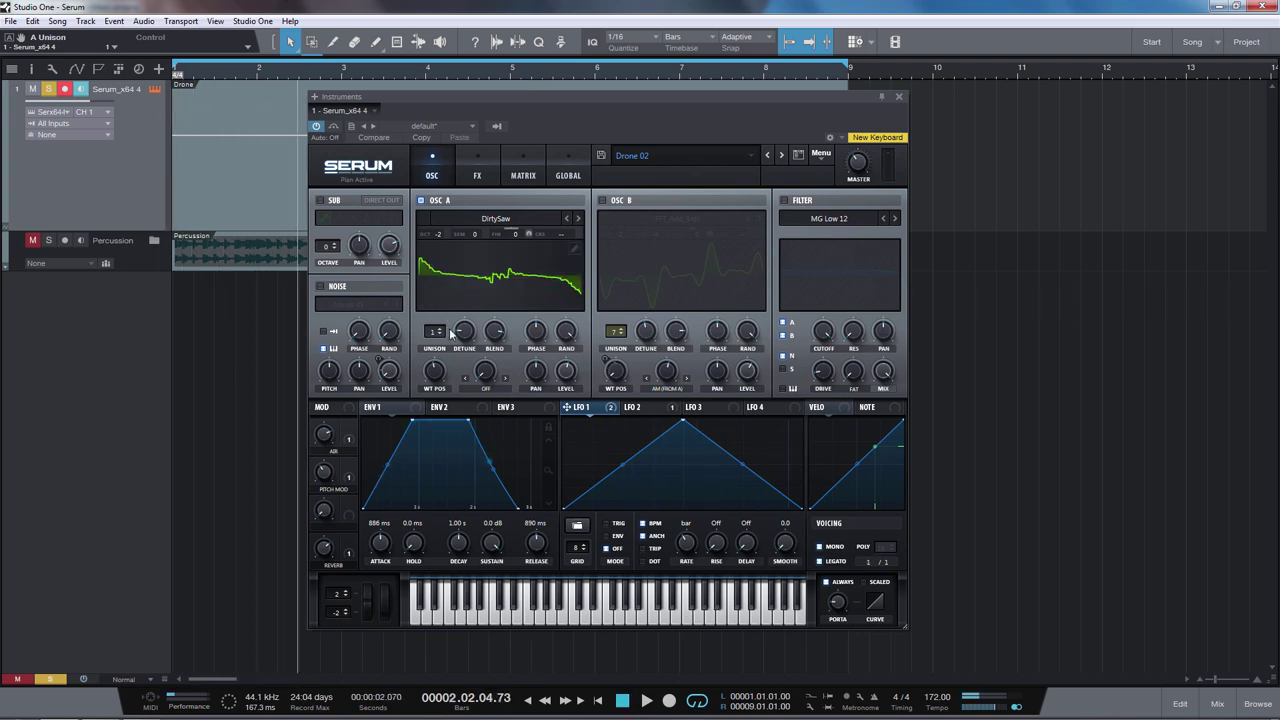
left_click_drag(437, 331, 437, 303)
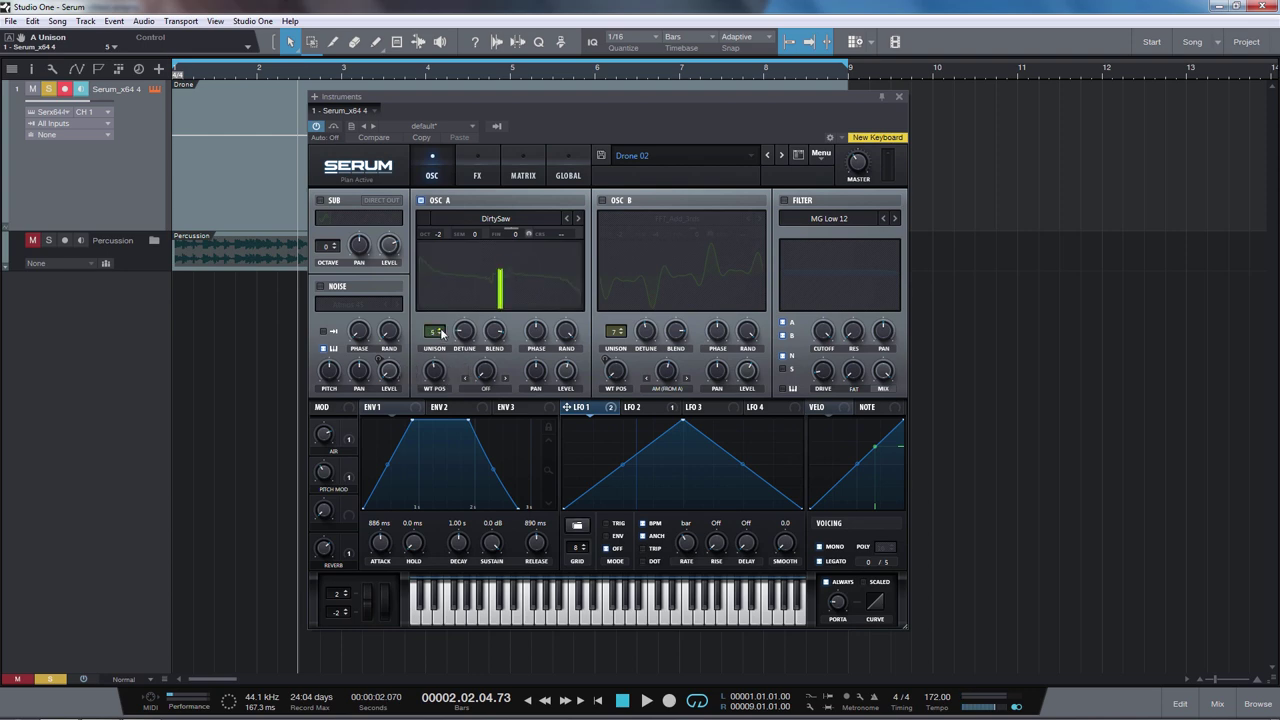
left_click(610, 410)
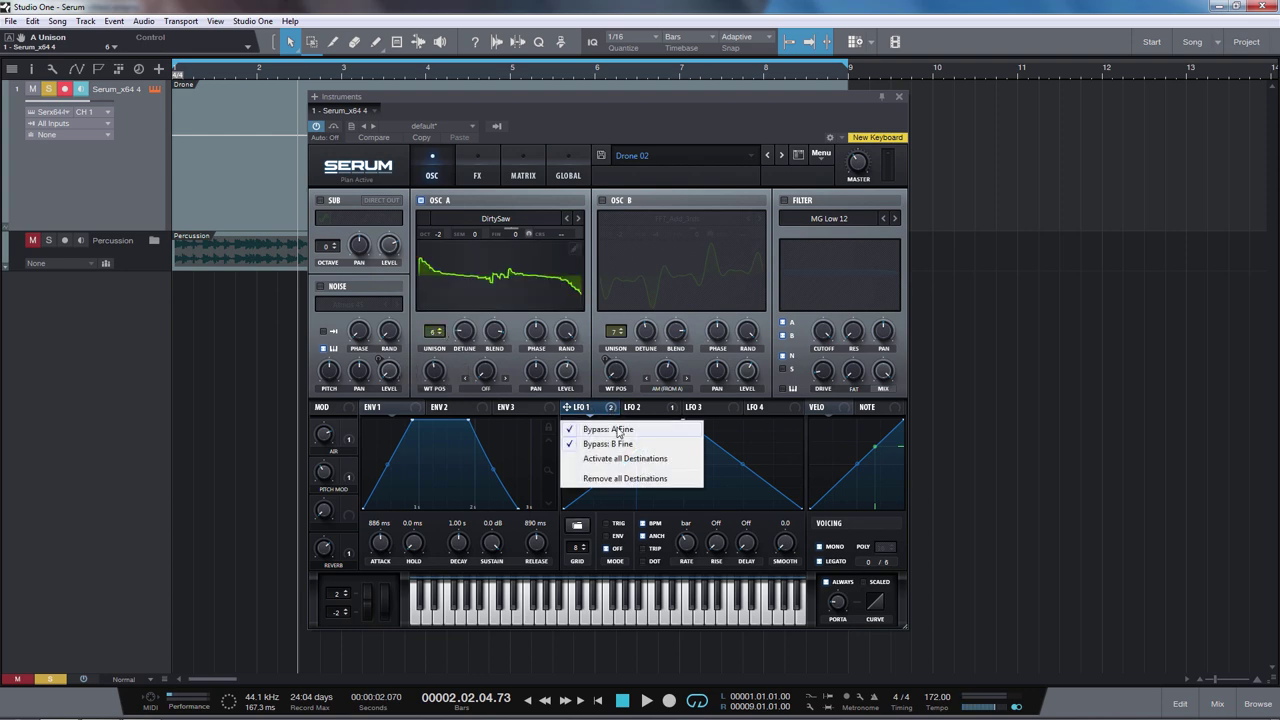
left_click(644, 459)
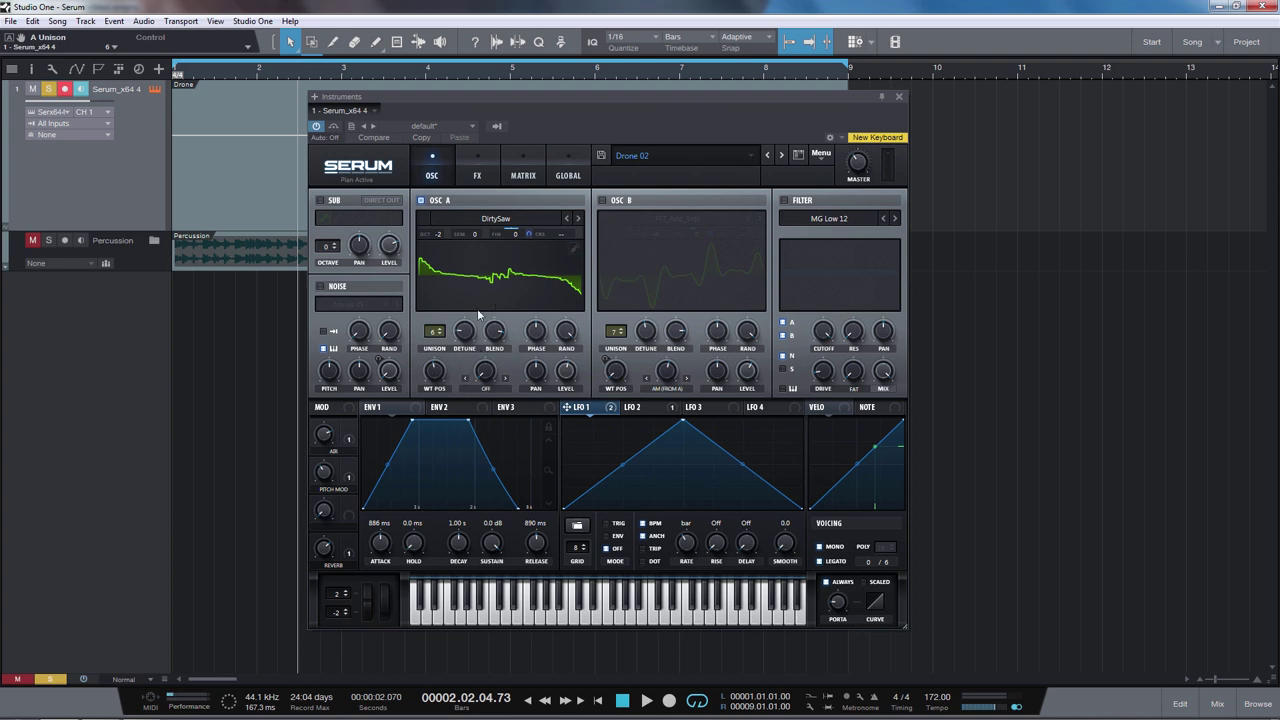
left_click(607, 200)
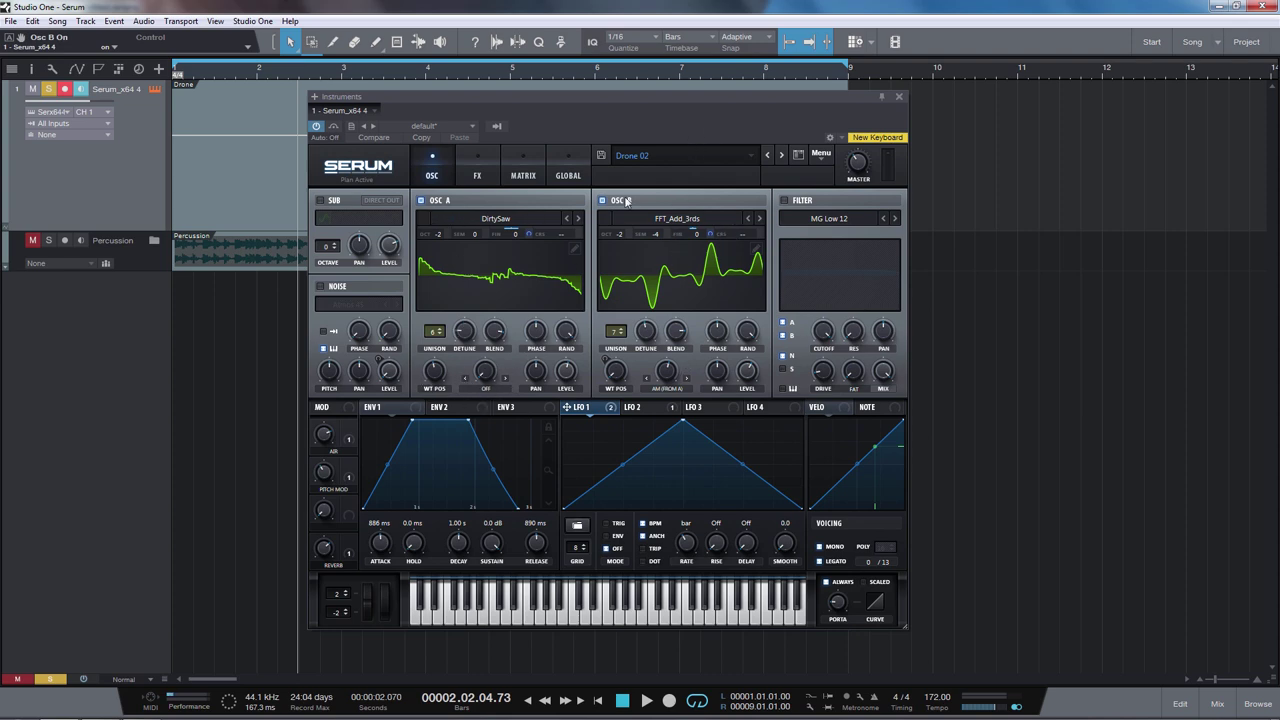
Turn off OSC A, view the LFO 2 settings and play the patch
left_click(421, 200)
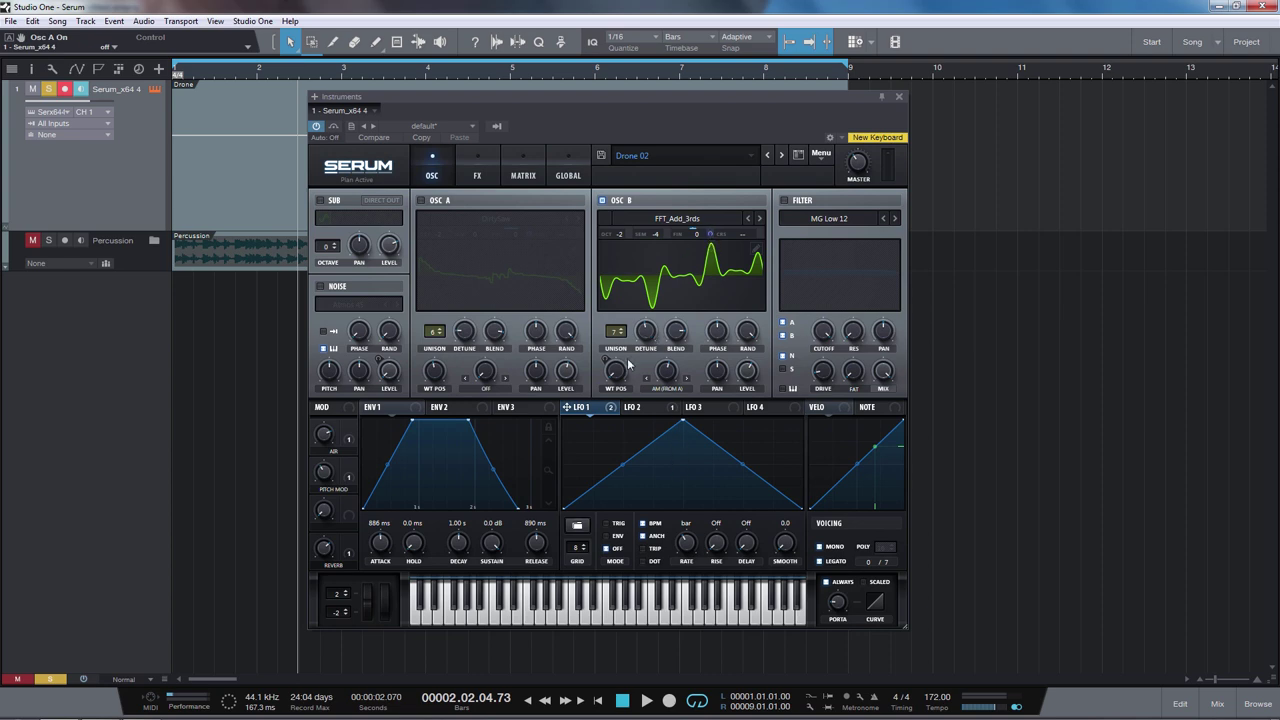
left_click(636, 410)
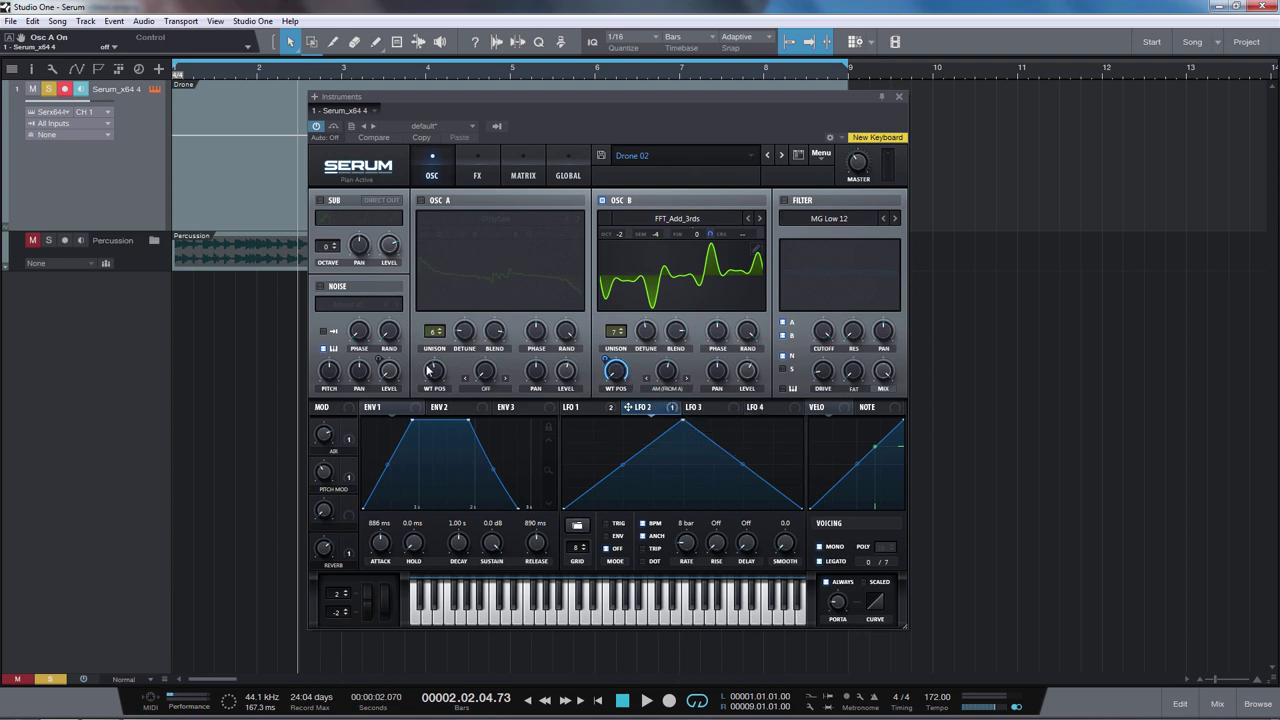
key("space")
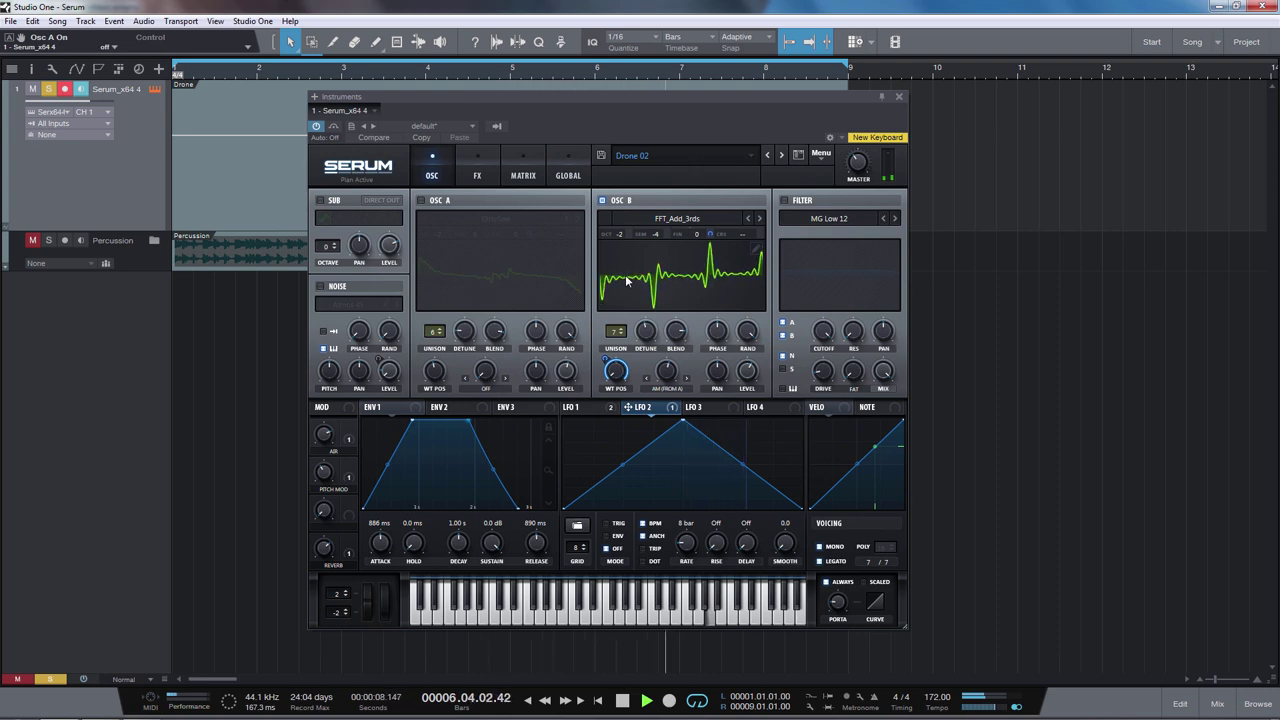
key("space")
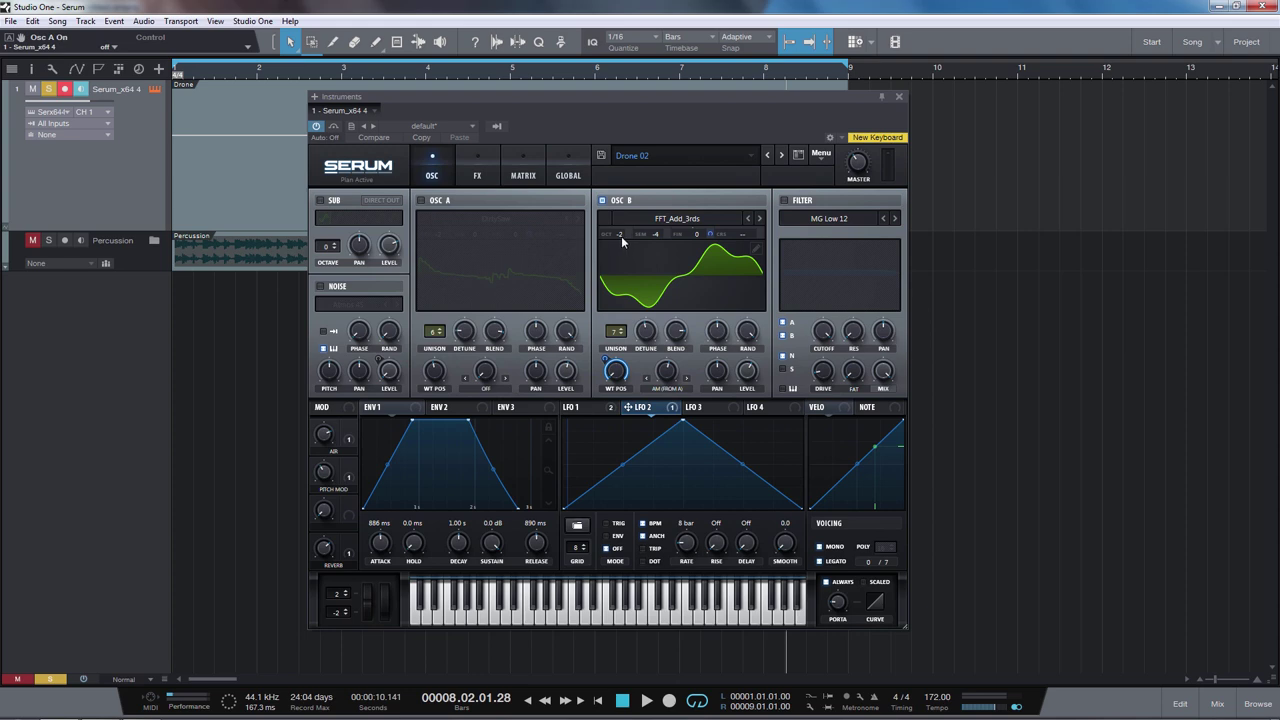
Turn OSC A back on, check OSC B fine-tune's modulators, and switch on the MG Low 12 filter
left_click(421, 200)
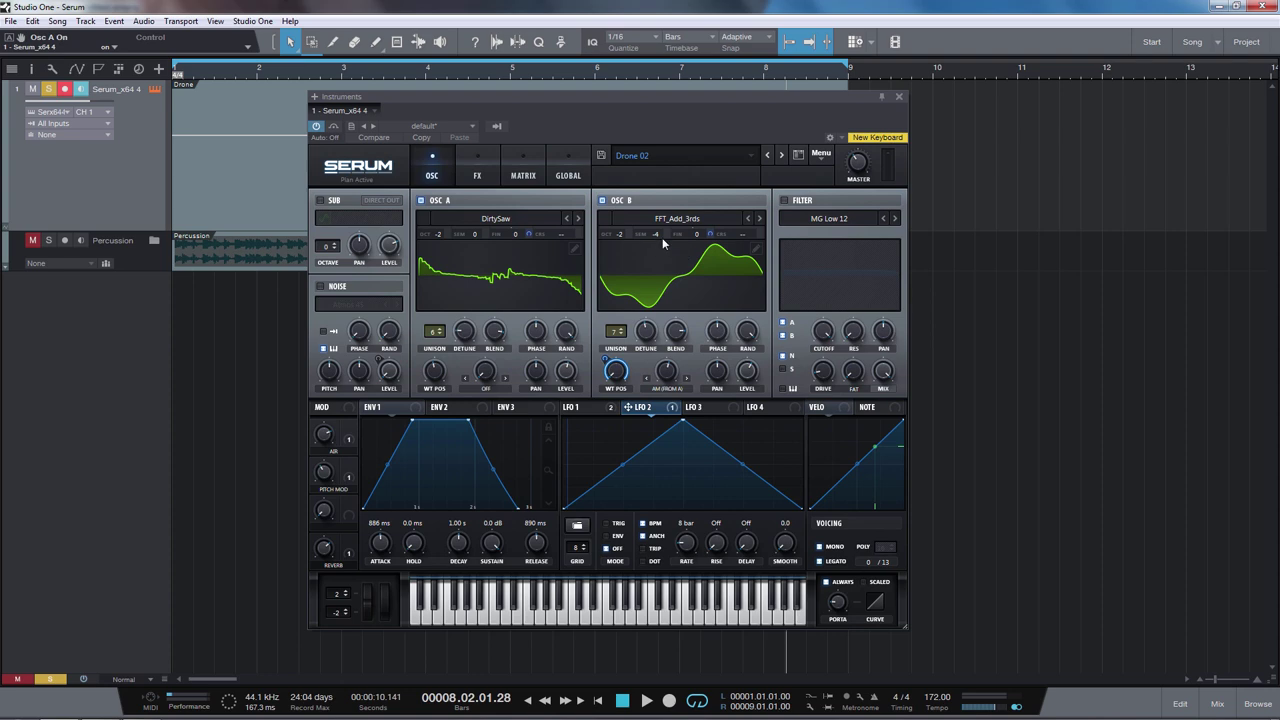
right_click(692, 234)
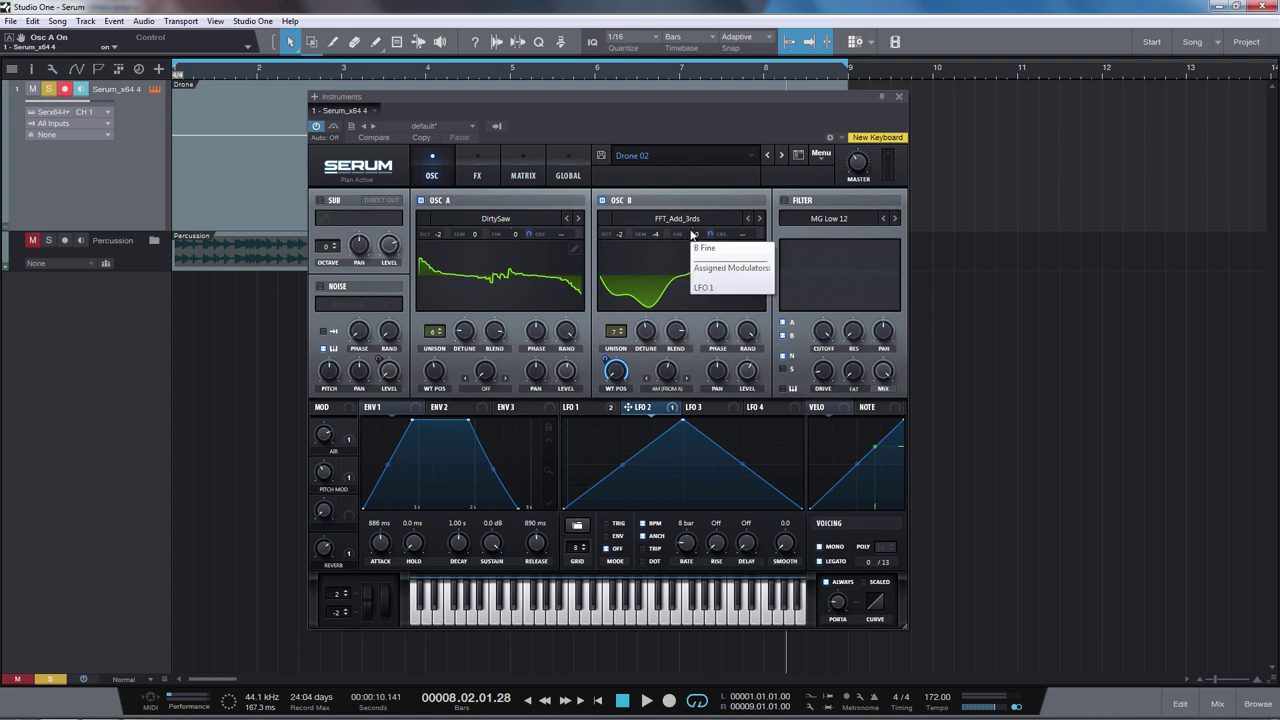
left_click(803, 204)
left_click(785, 201)
left_click_drag(815, 115, 763, 97)
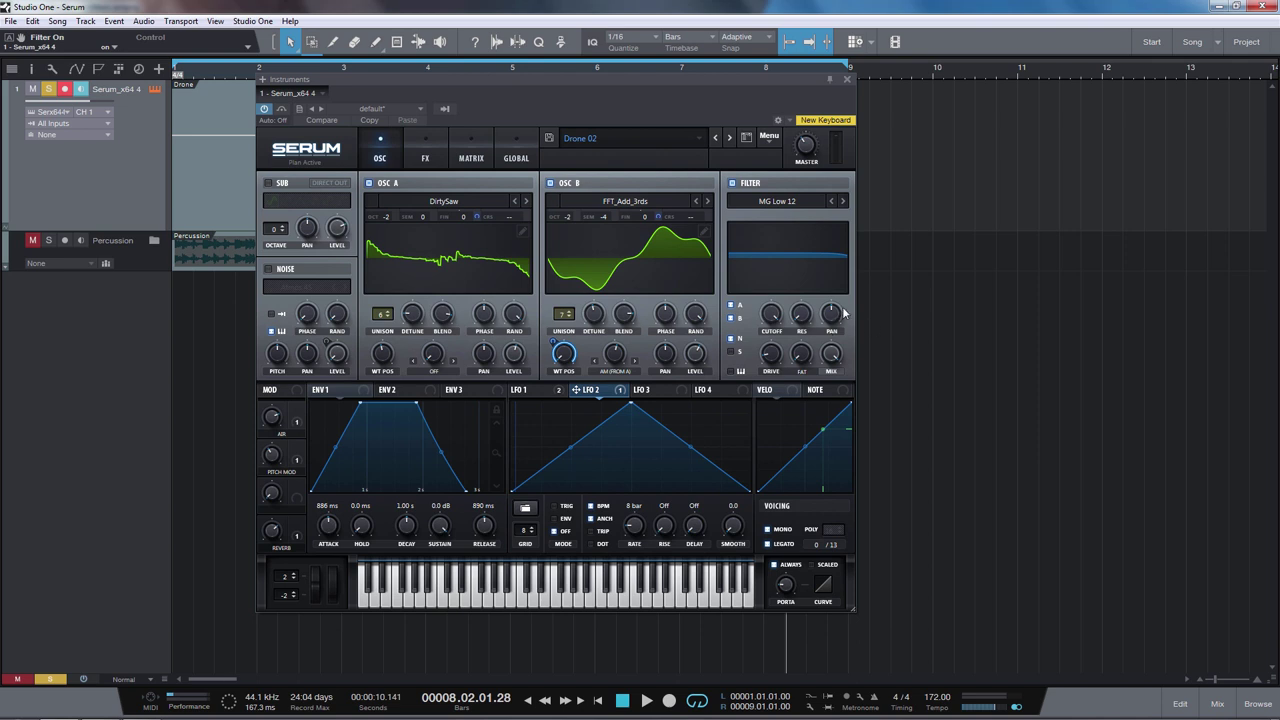
key("space")
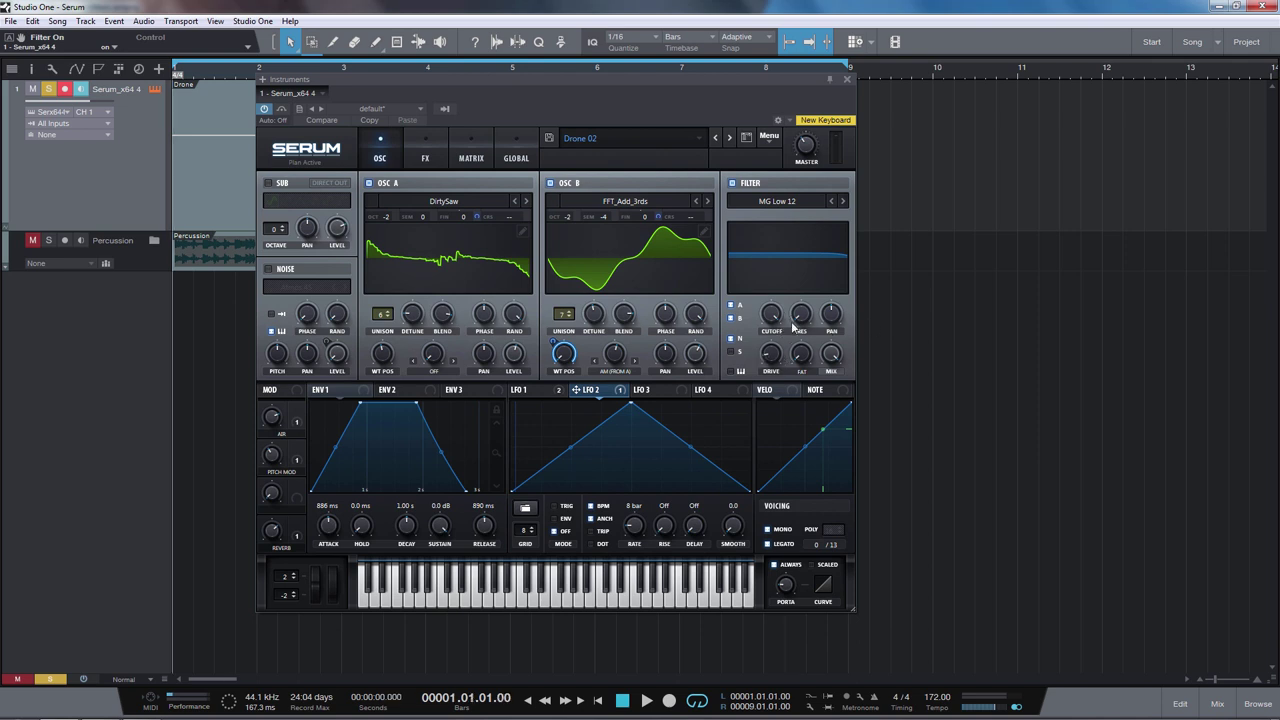
key("space")
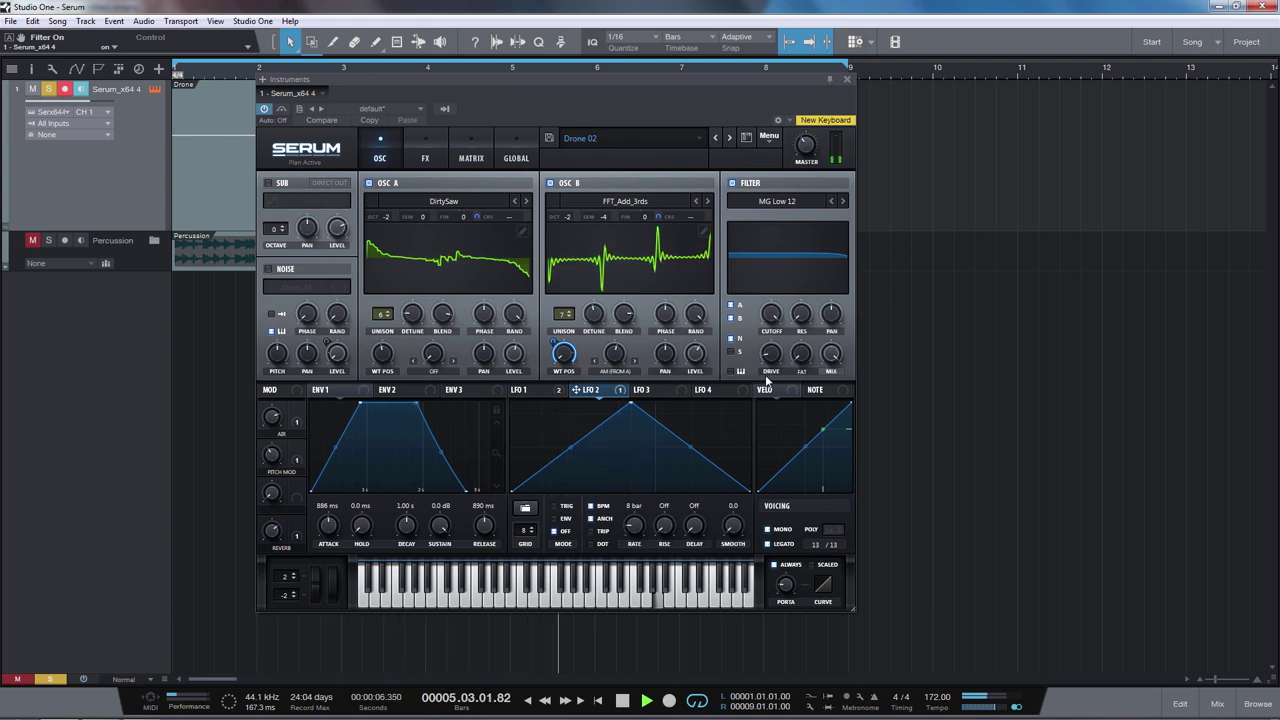
key("space")
key("Home")
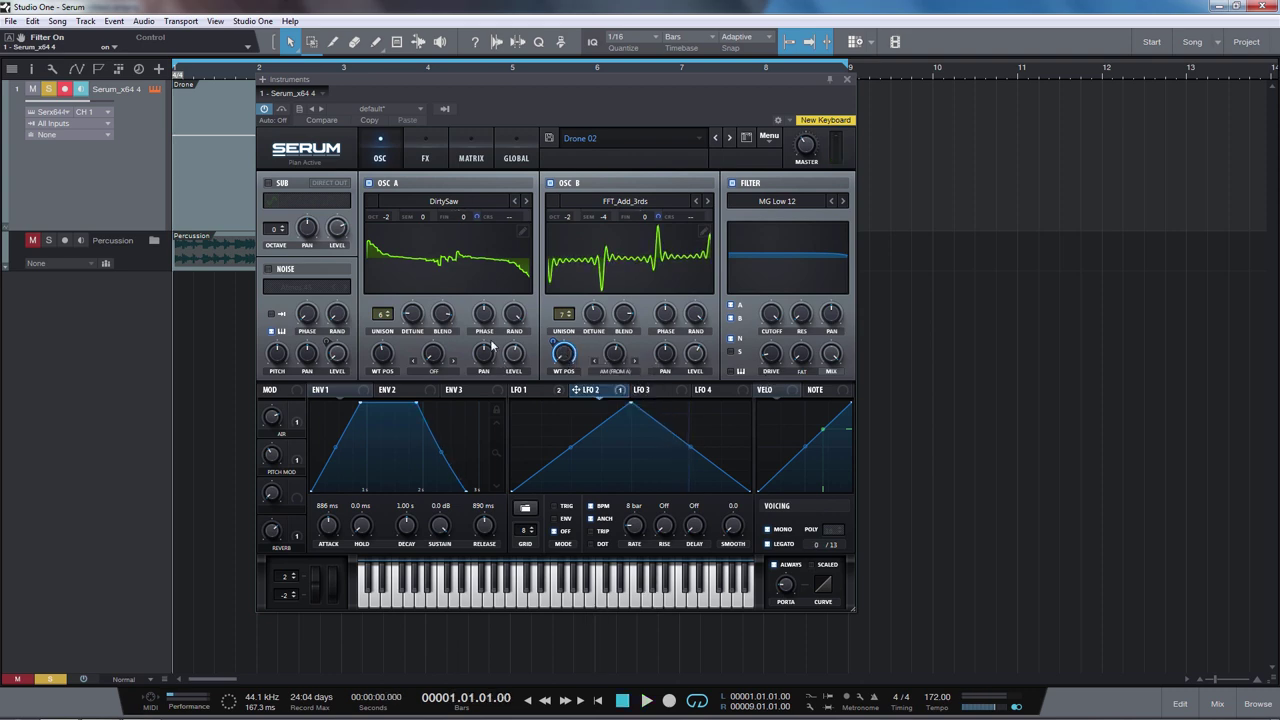
Enable the Atmos 45 noise, mute OSC A and B, and review ENV 2–3 and LFO 1–3
left_click(268, 269)
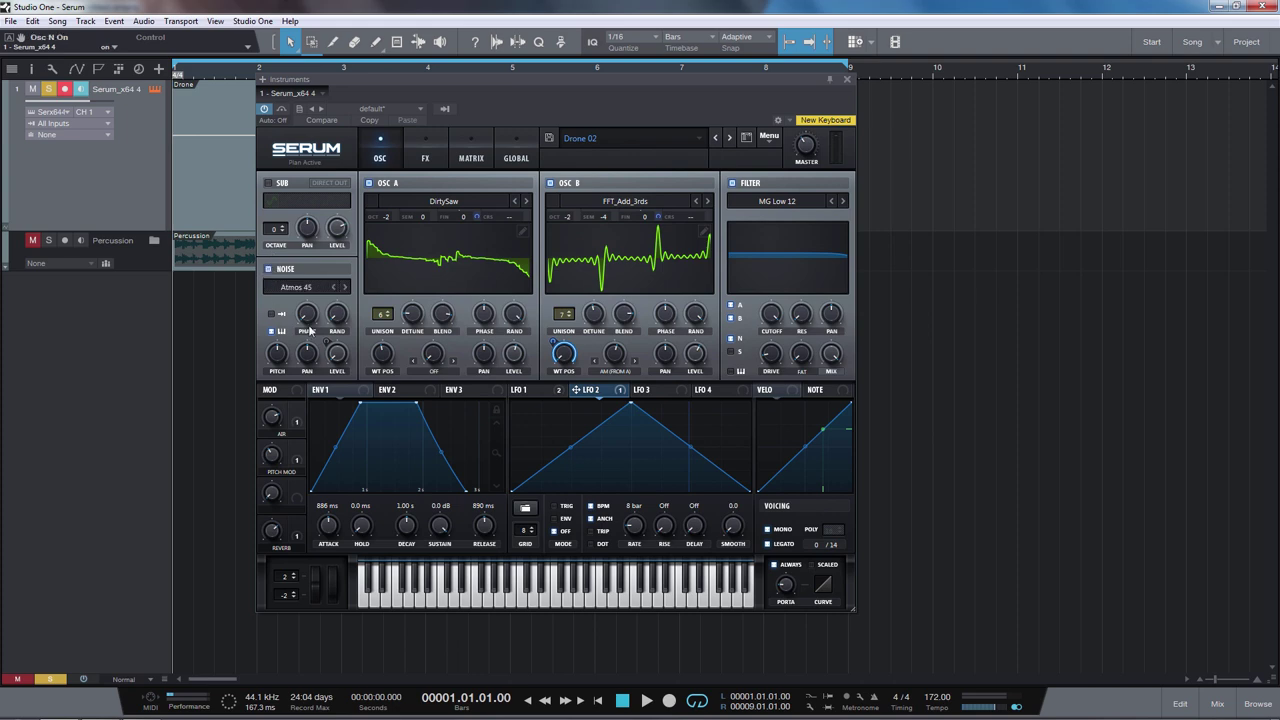
left_click(368, 183)
left_click(549, 183)
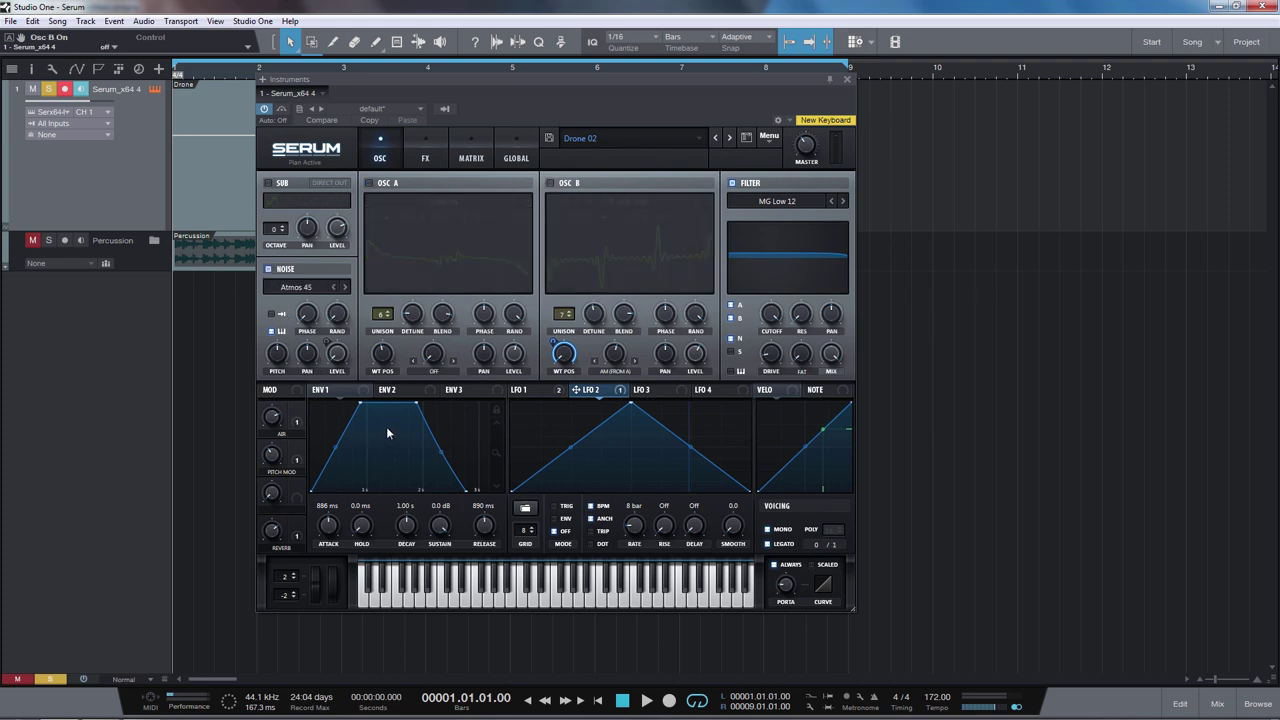
left_click(401, 390)
left_click(476, 389)
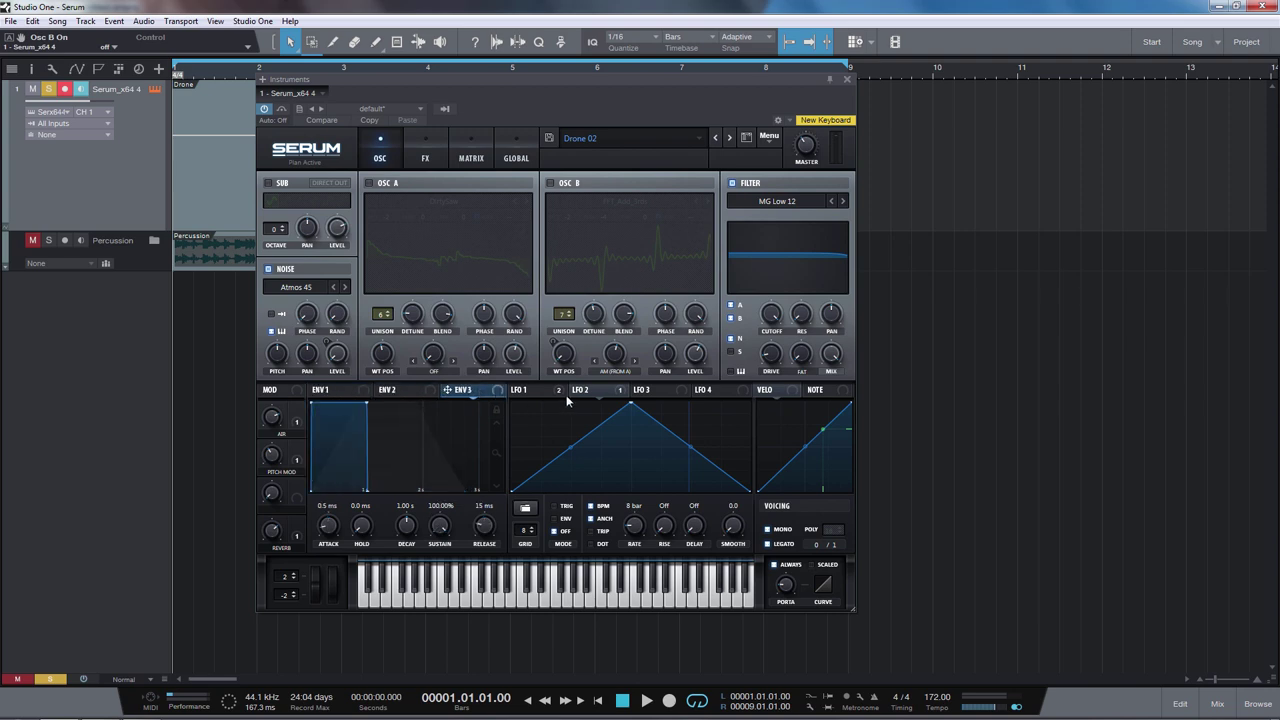
left_click(549, 393)
left_click(641, 393)
left_click(600, 390)
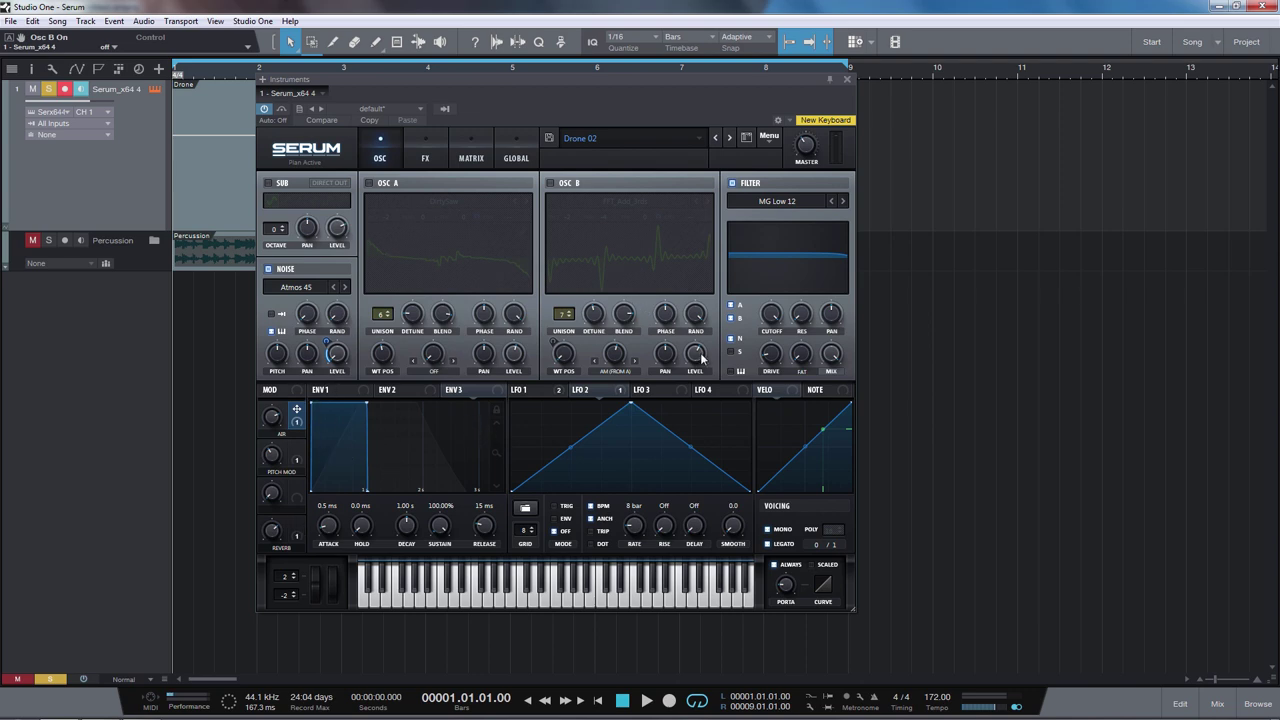
Play the noise alone, then again with the filter turned off
key("space")
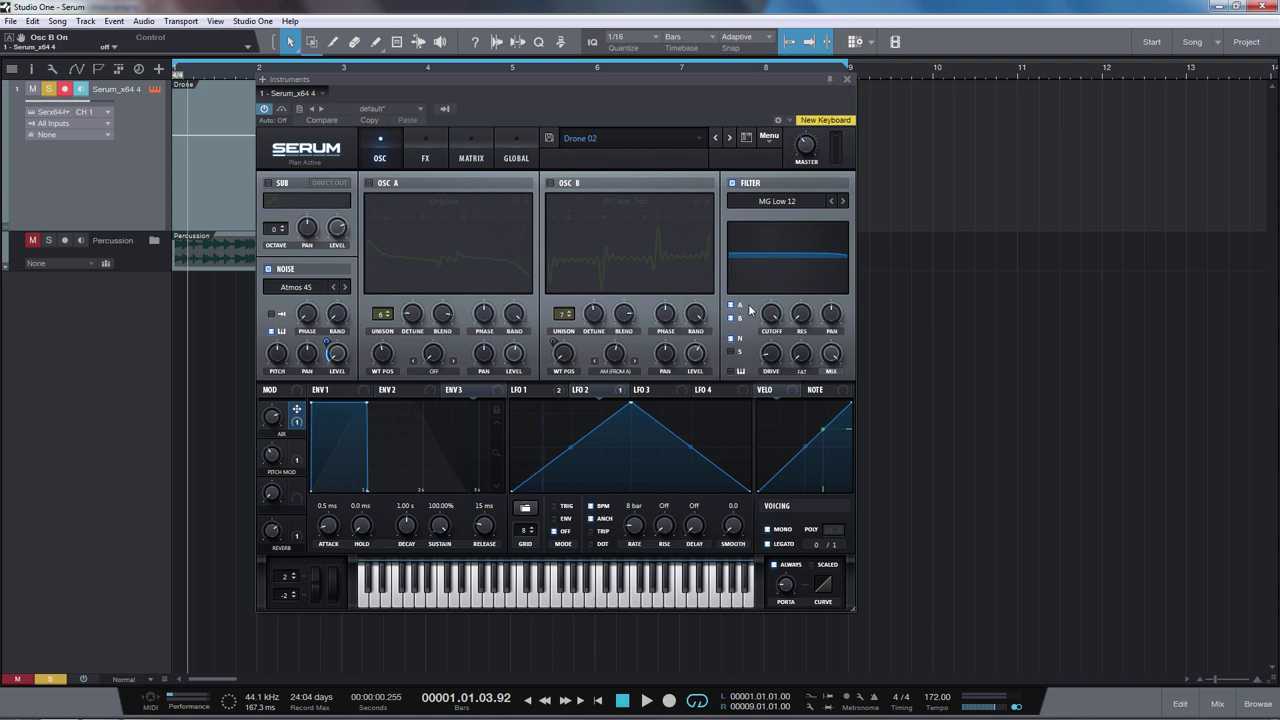
key("space")
key("space")
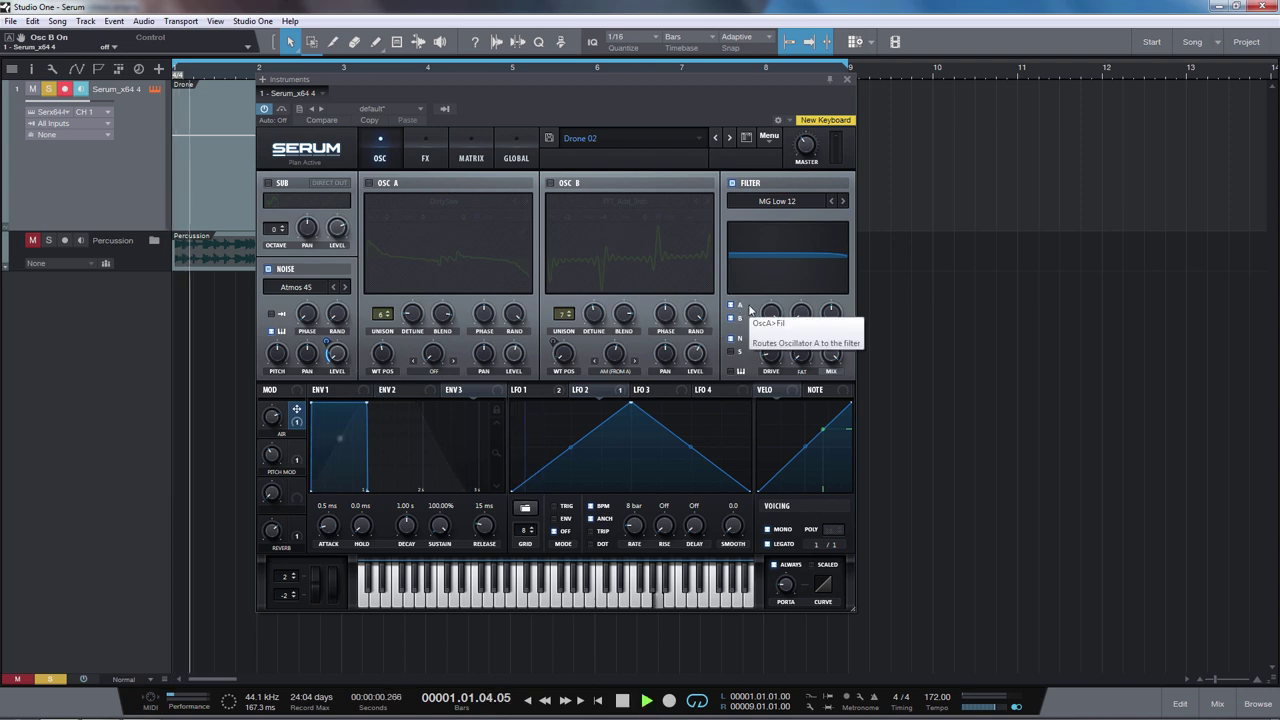
key("space")
left_click(732, 184)
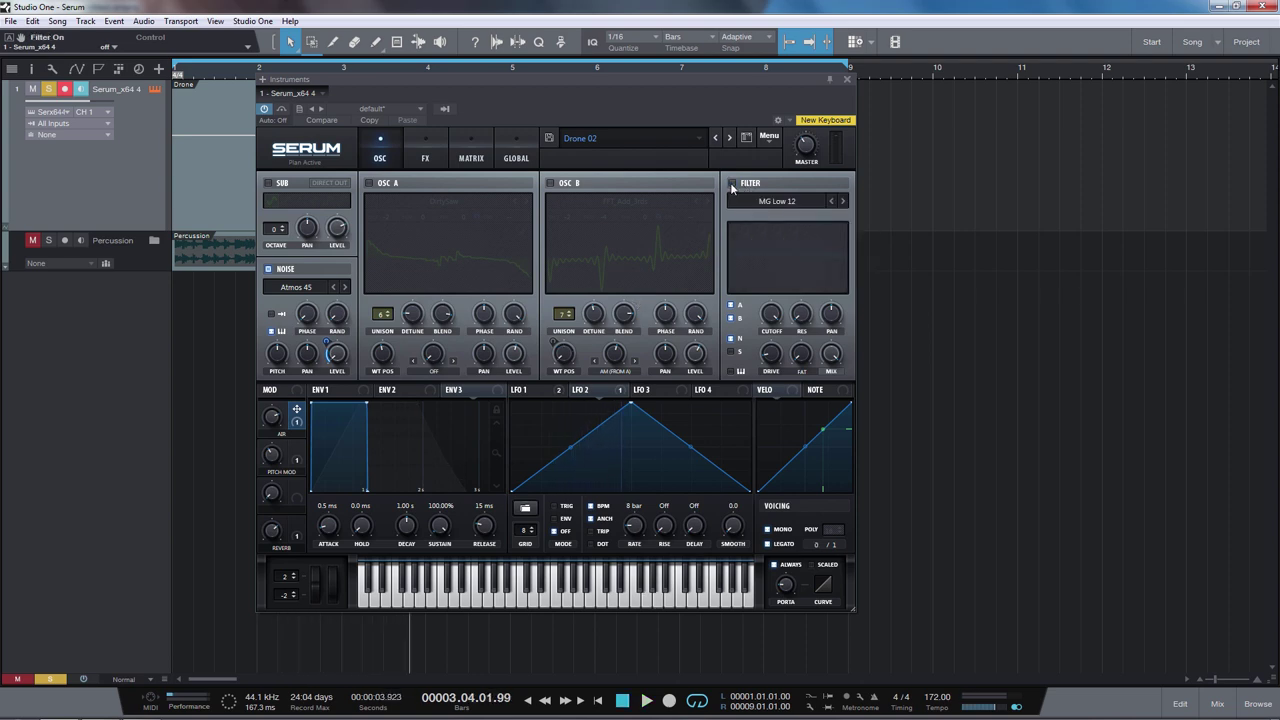
key("space")
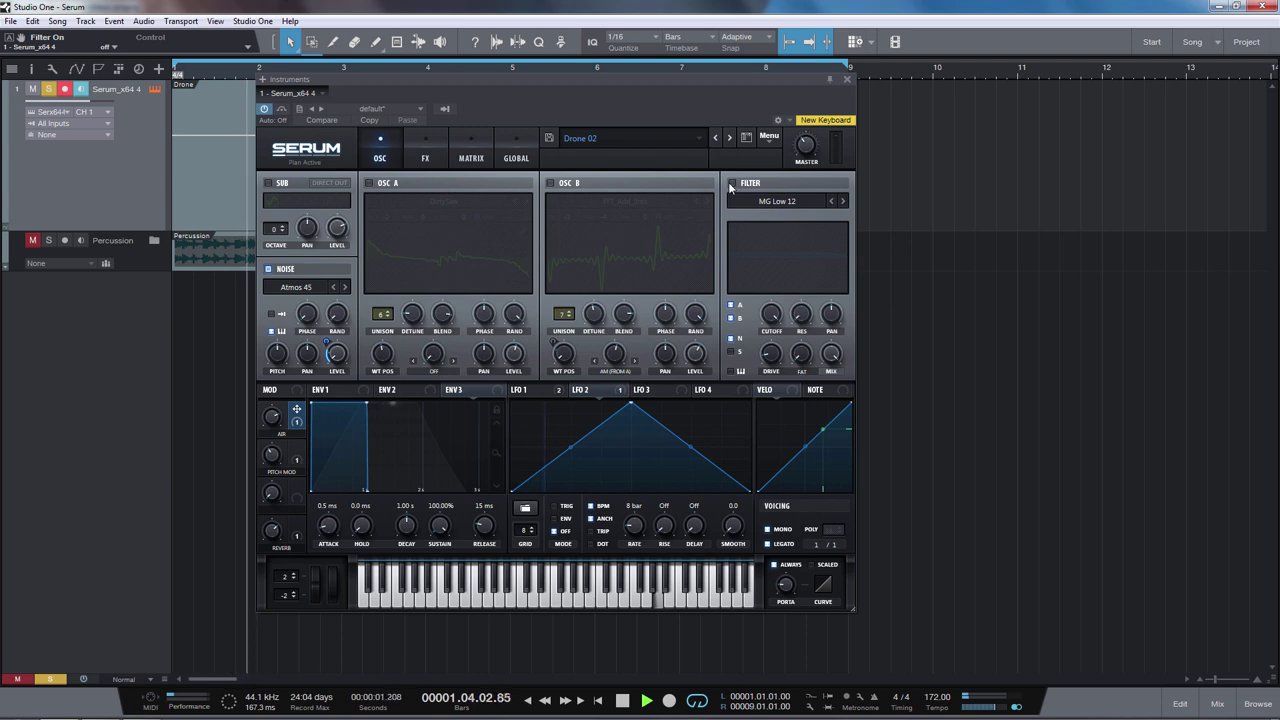
key("space")
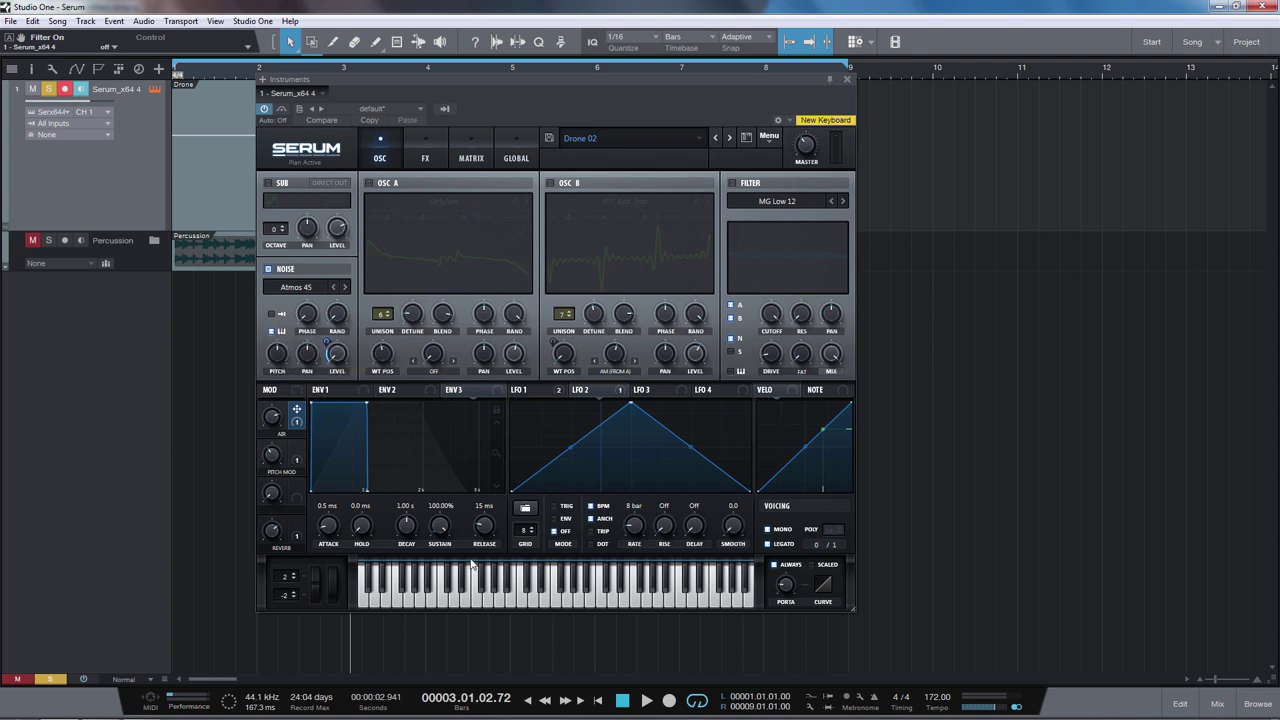
Audition the noise layer by playing six notes on the keyboard
left_click(457, 585)
left_click(631, 604)
left_click(534, 595)
left_click(570, 600)
left_click(660, 598)
left_click(446, 598)
Turn OSC A, OSC B and the MG Low 12 filter back on, playing the full patch
left_click(370, 184)
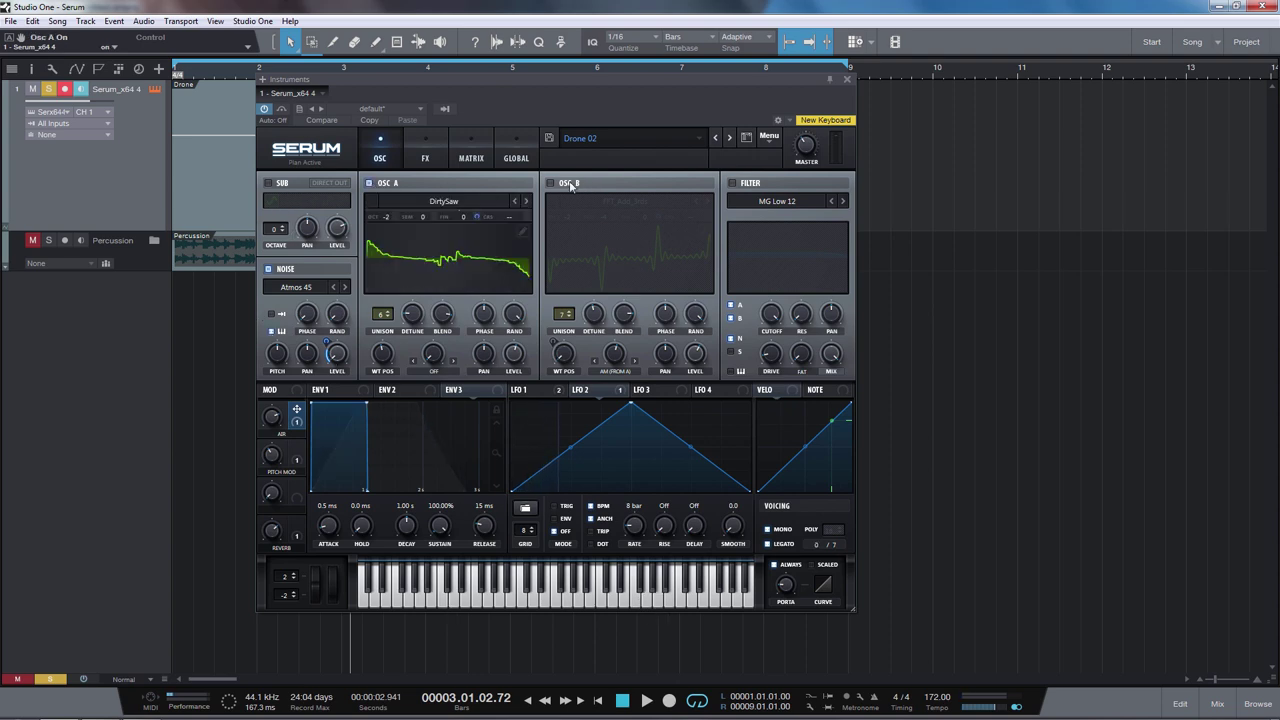
left_click(550, 184)
key("space")
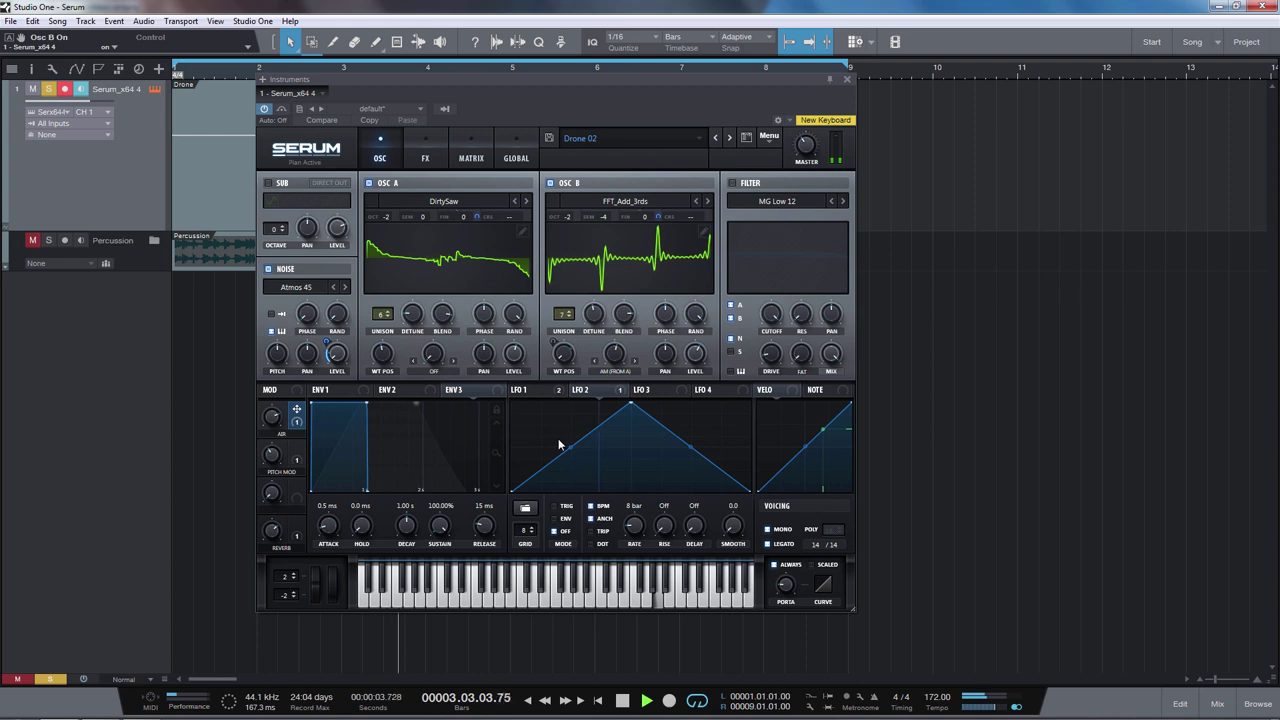
key("space")
left_click(733, 184)
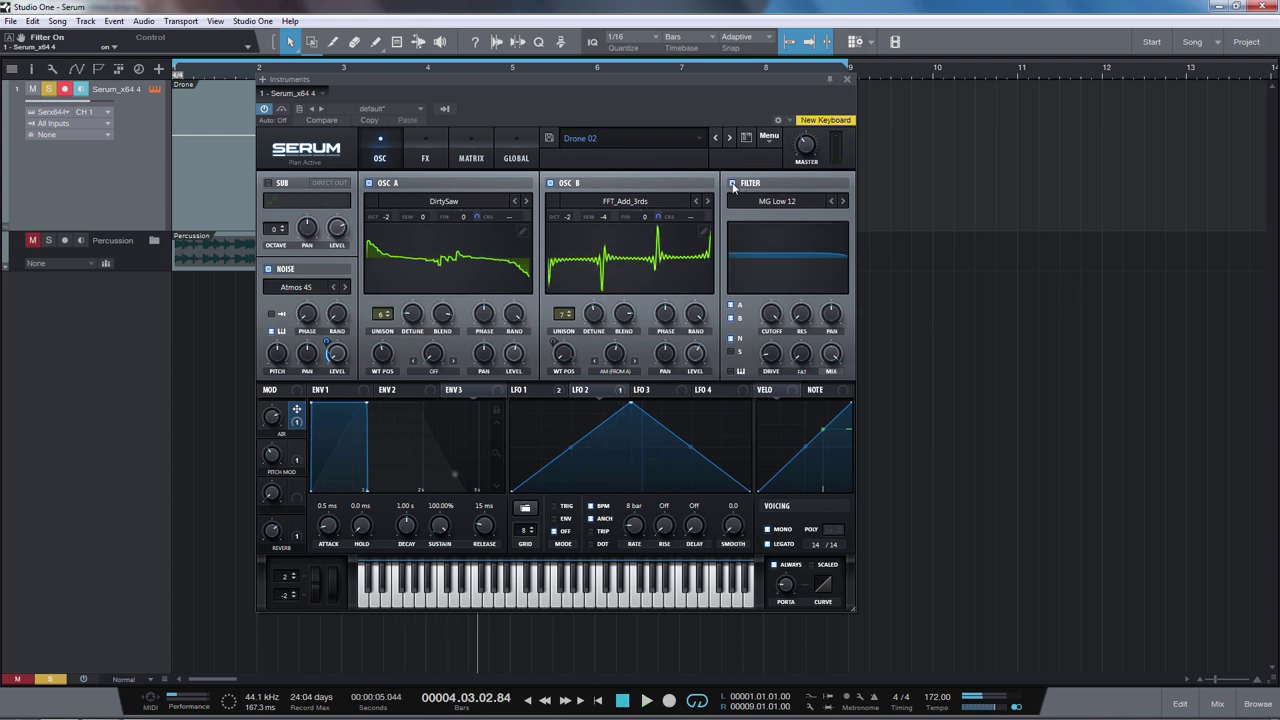
key("Home")
key("space")
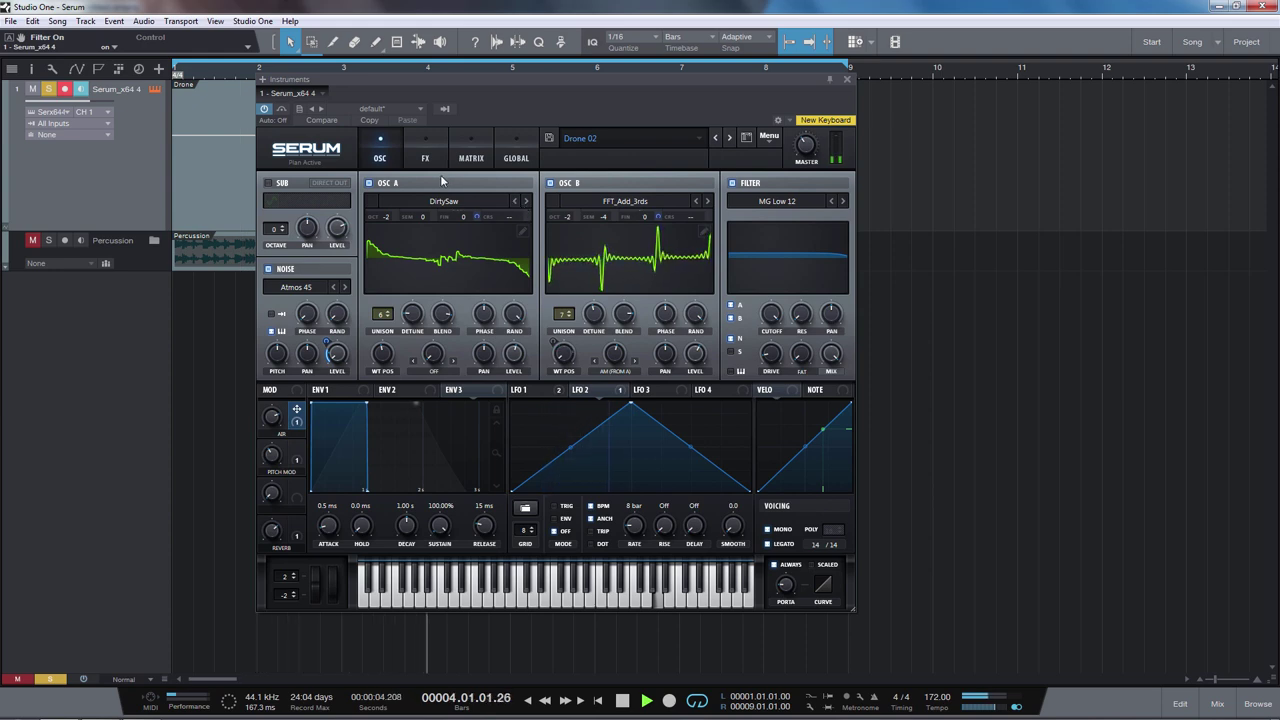
key("space")
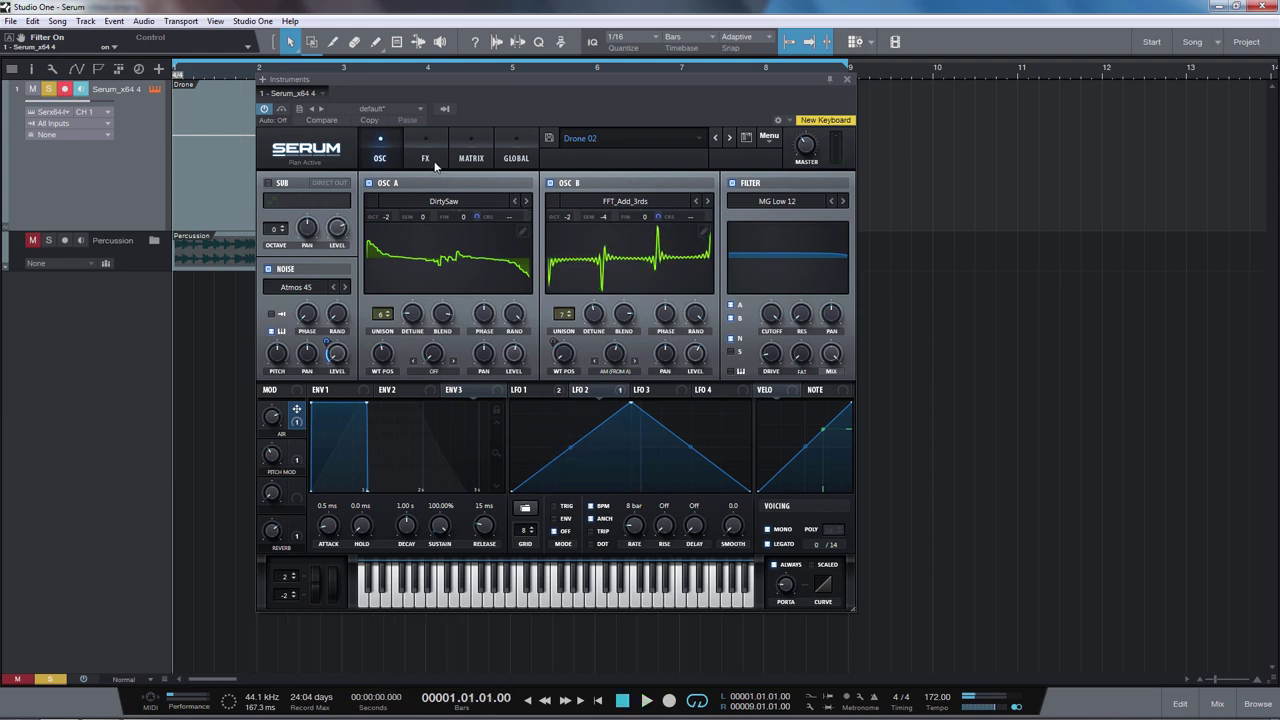
left_click(438, 170)
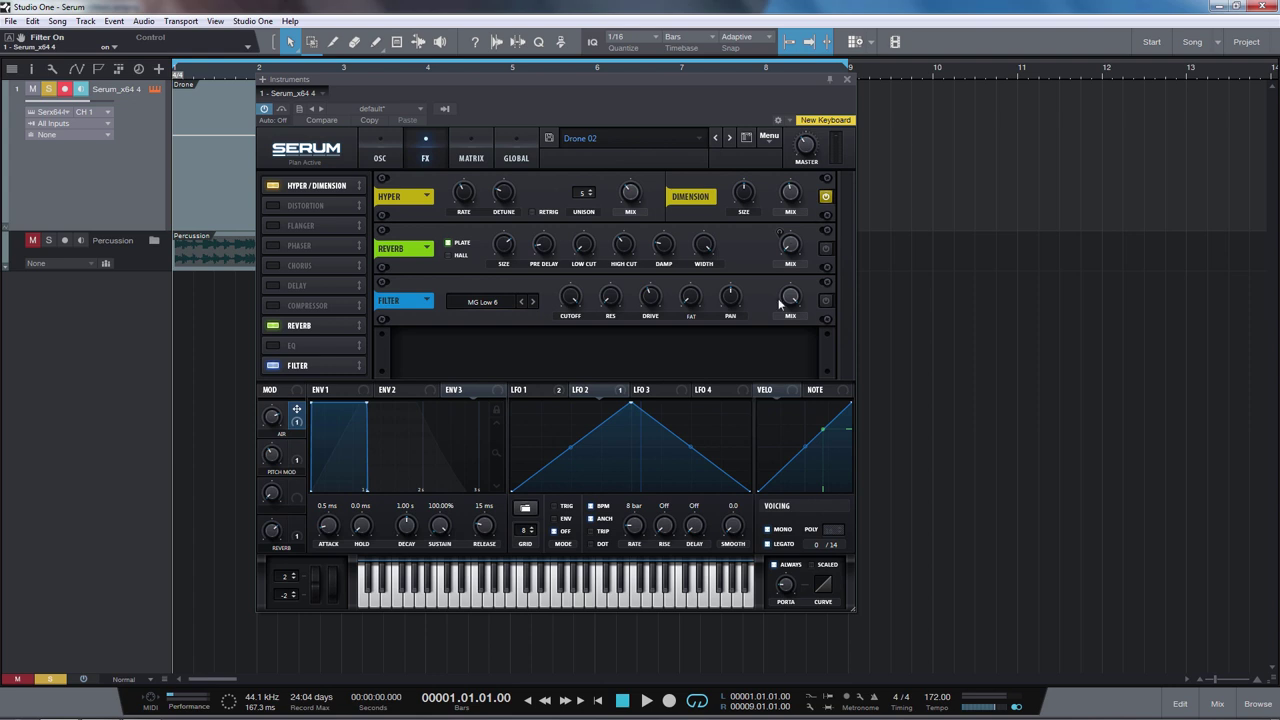
key("space")
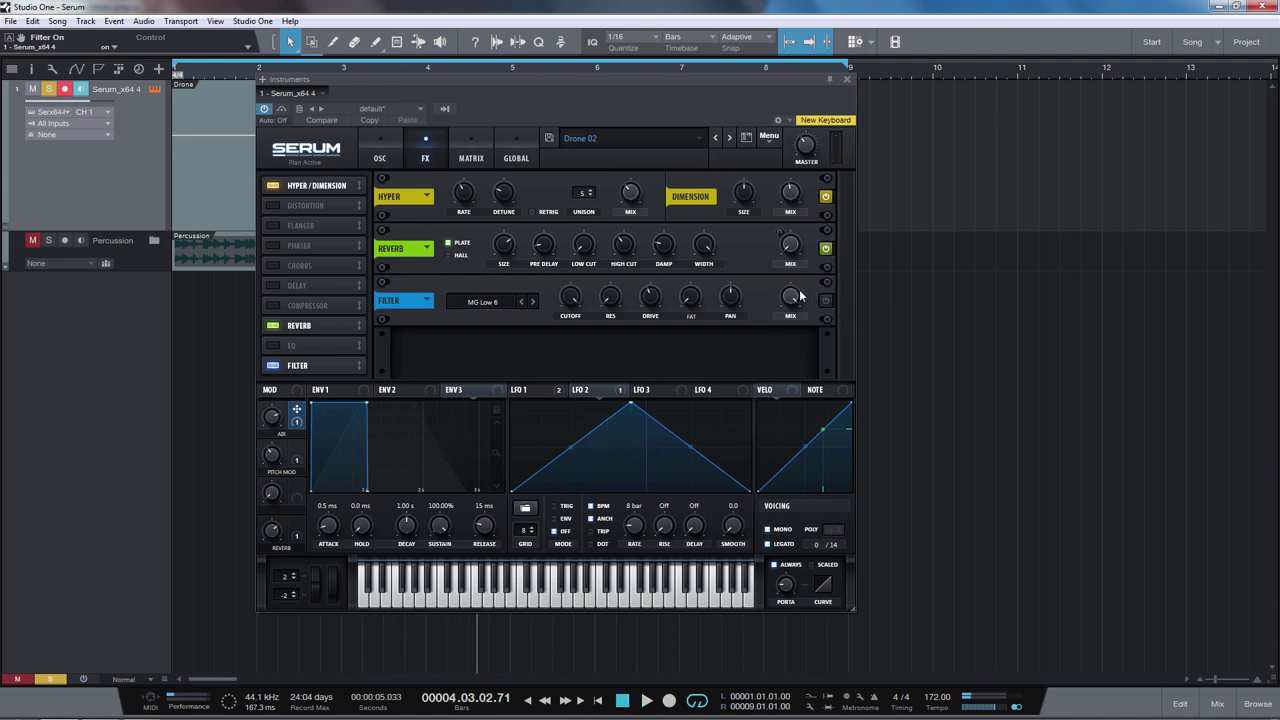
key("Home")
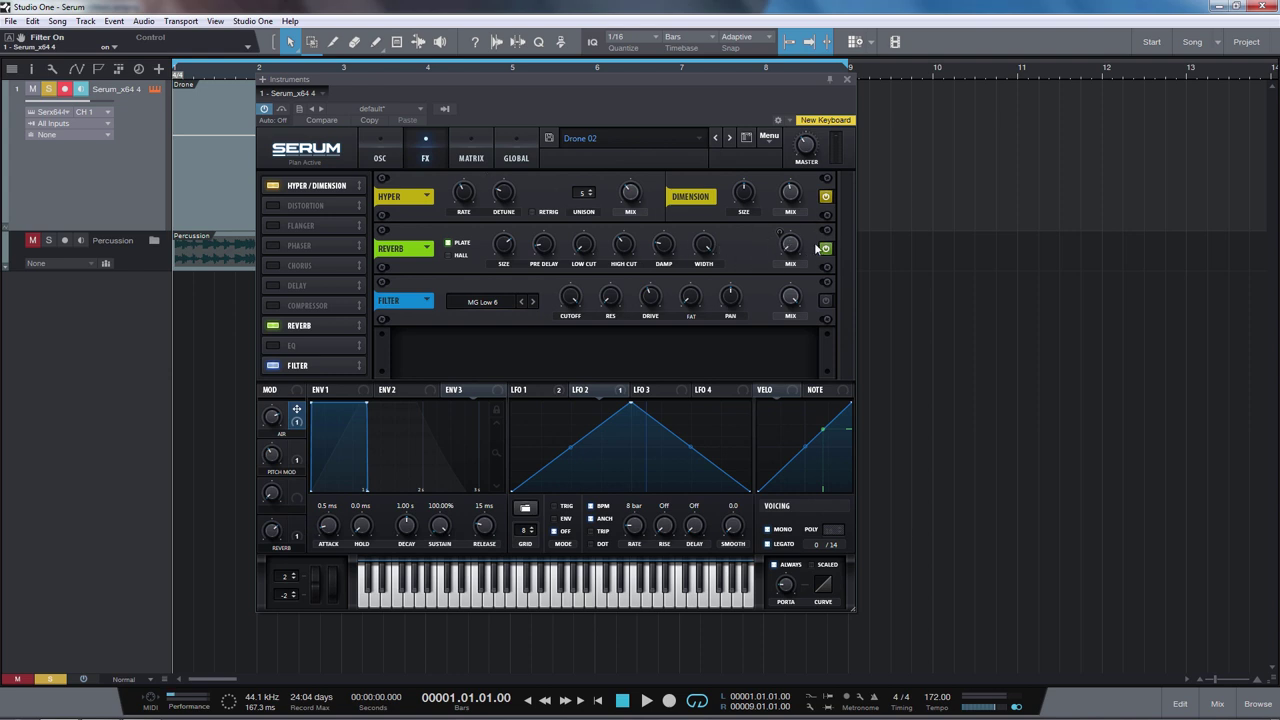
left_click(379, 158)
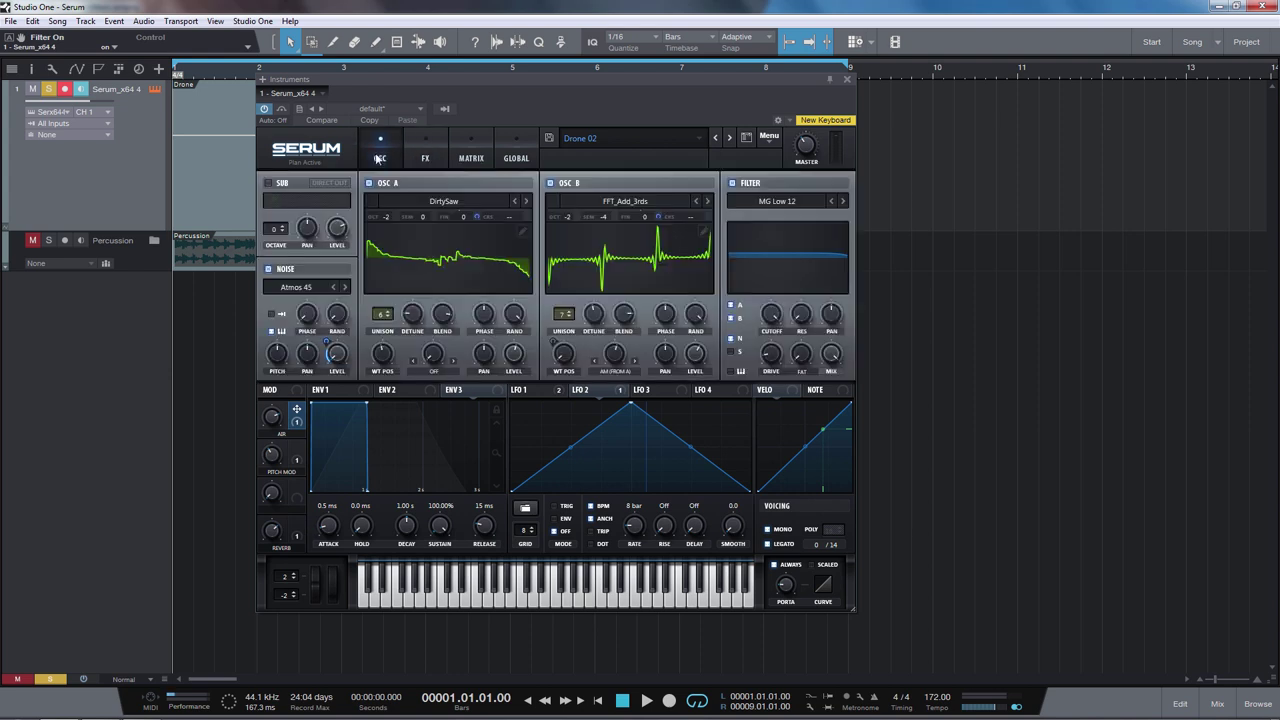
Show Drone 02's FX rack and ENV 1 settings, then audition the drone from the start
left_click(430, 157)
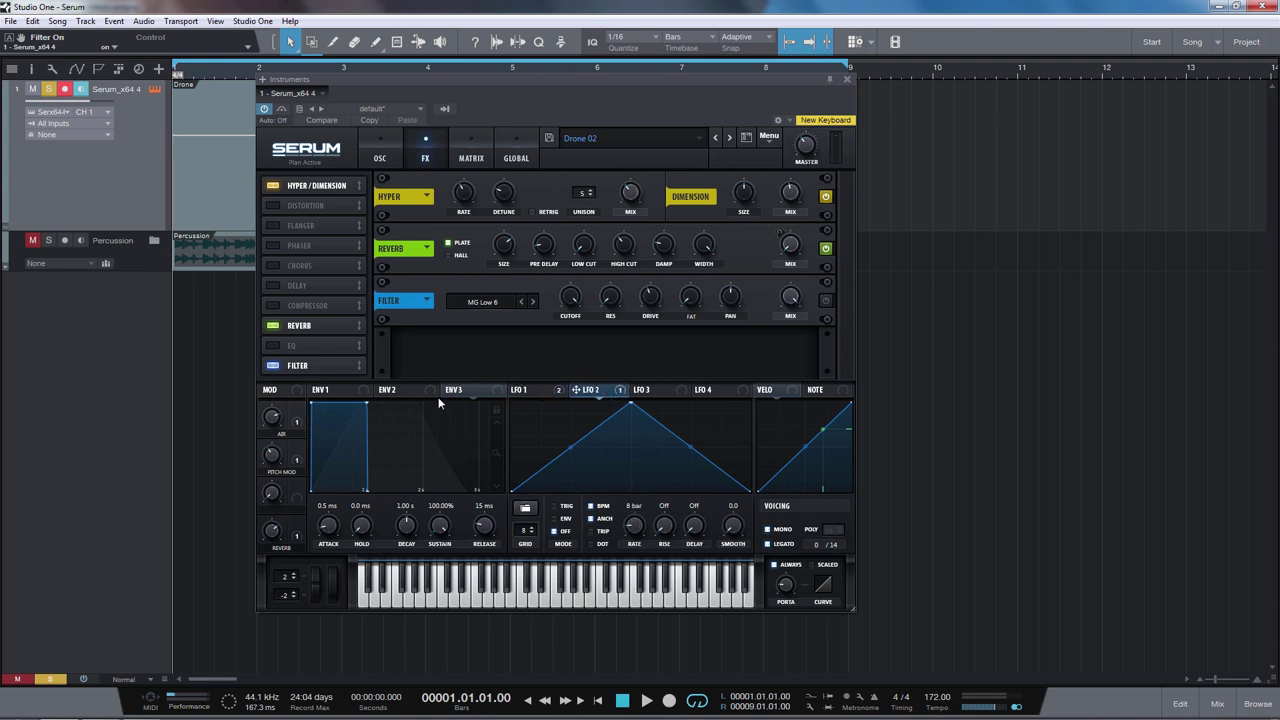
left_click(322, 389)
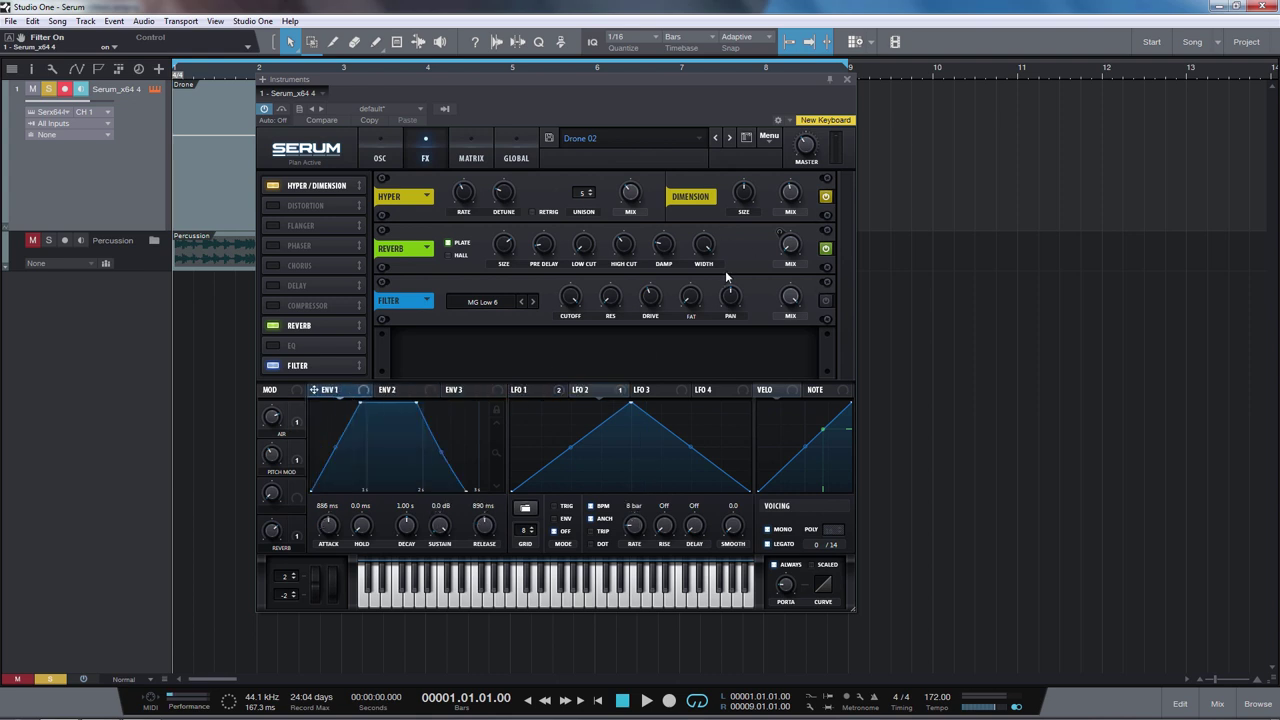
key("space")
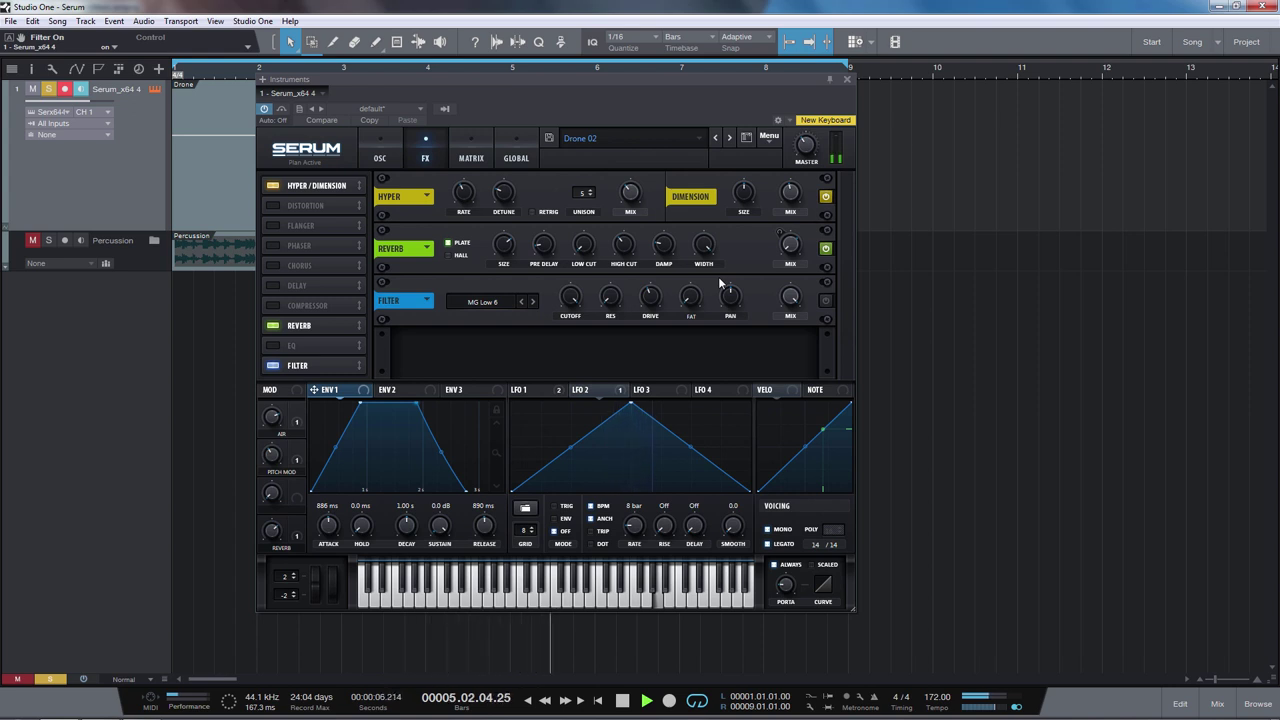
key("space")
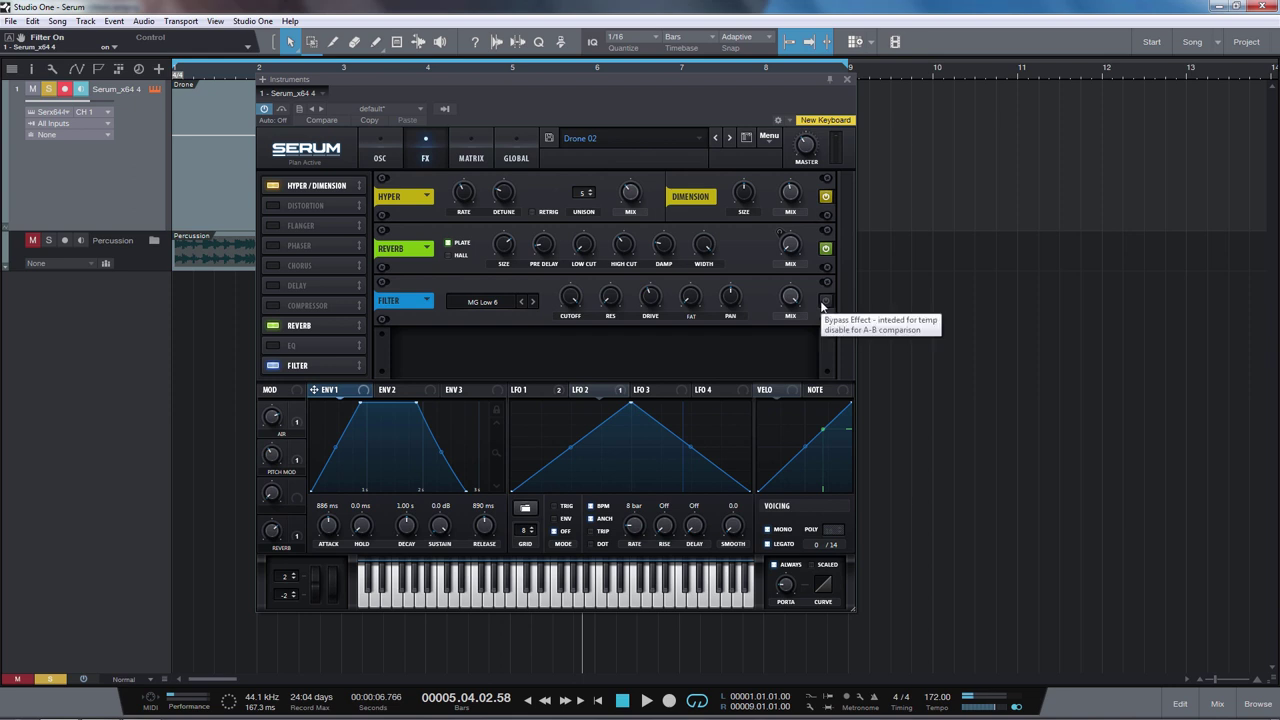
key("Home")
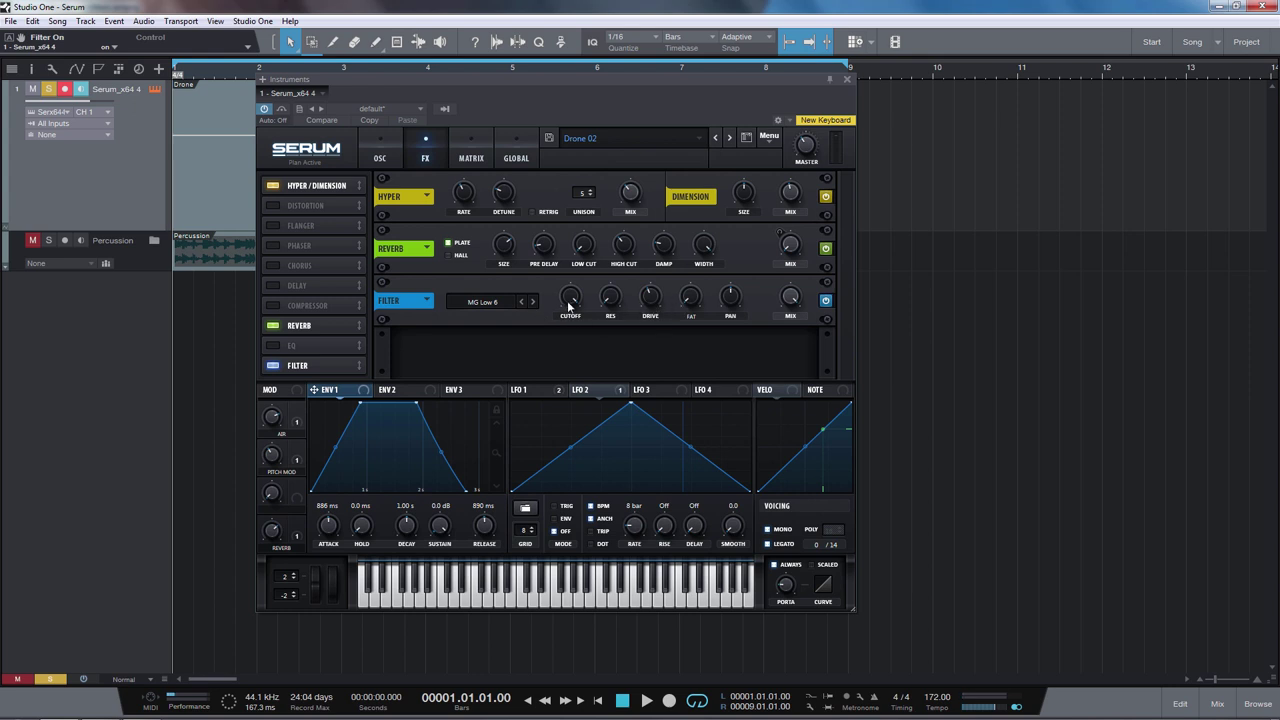
mouse_move(570, 297)
Lower the FX Filter cutoff to 11670 Hz and audition the drone from the song start
left_click_drag(570, 297, 571, 302)
key("space")
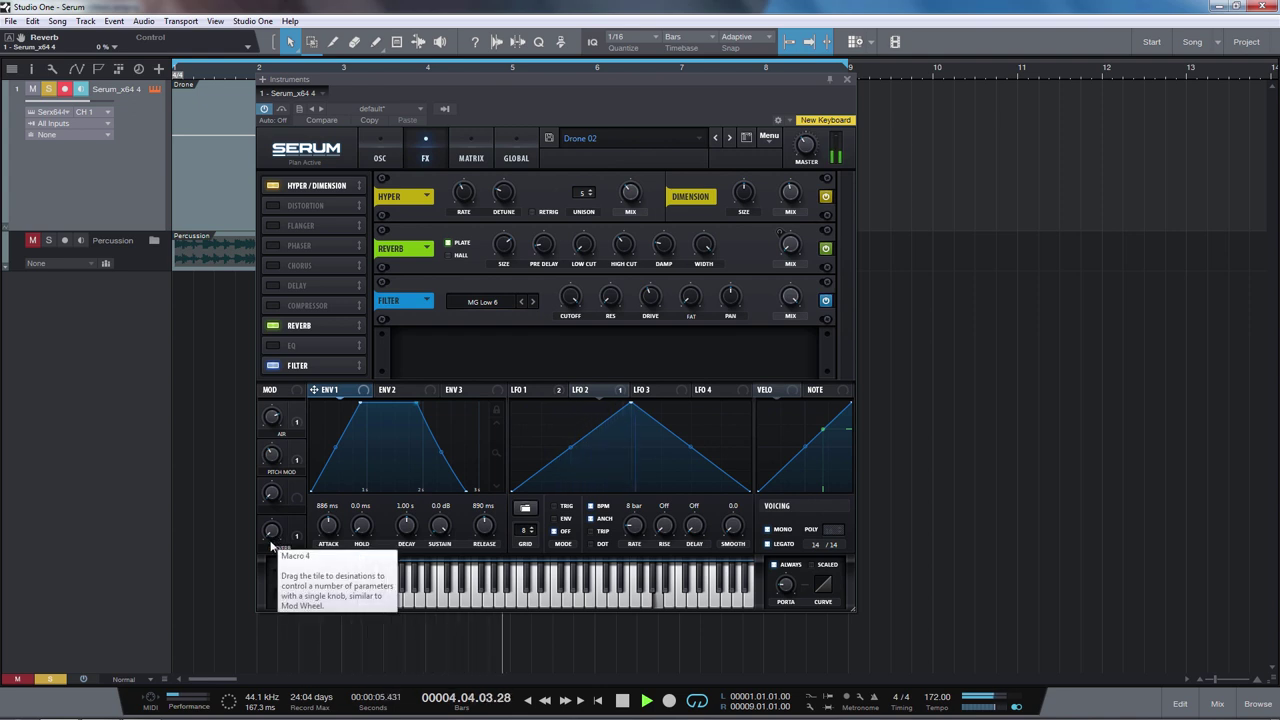
key("Home")
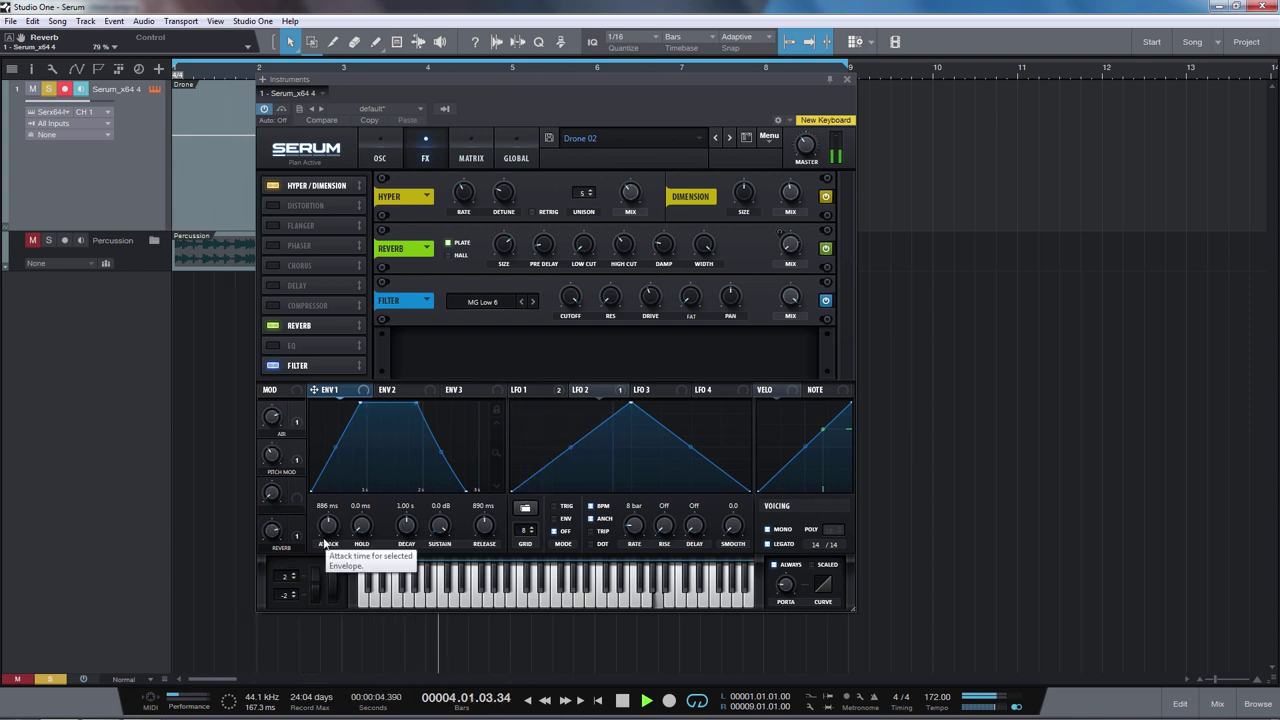
key("space")
Turn the Reverb macro to about 54% and bring up Studio One's mix console
left_click_drag(271, 530, 273, 572)
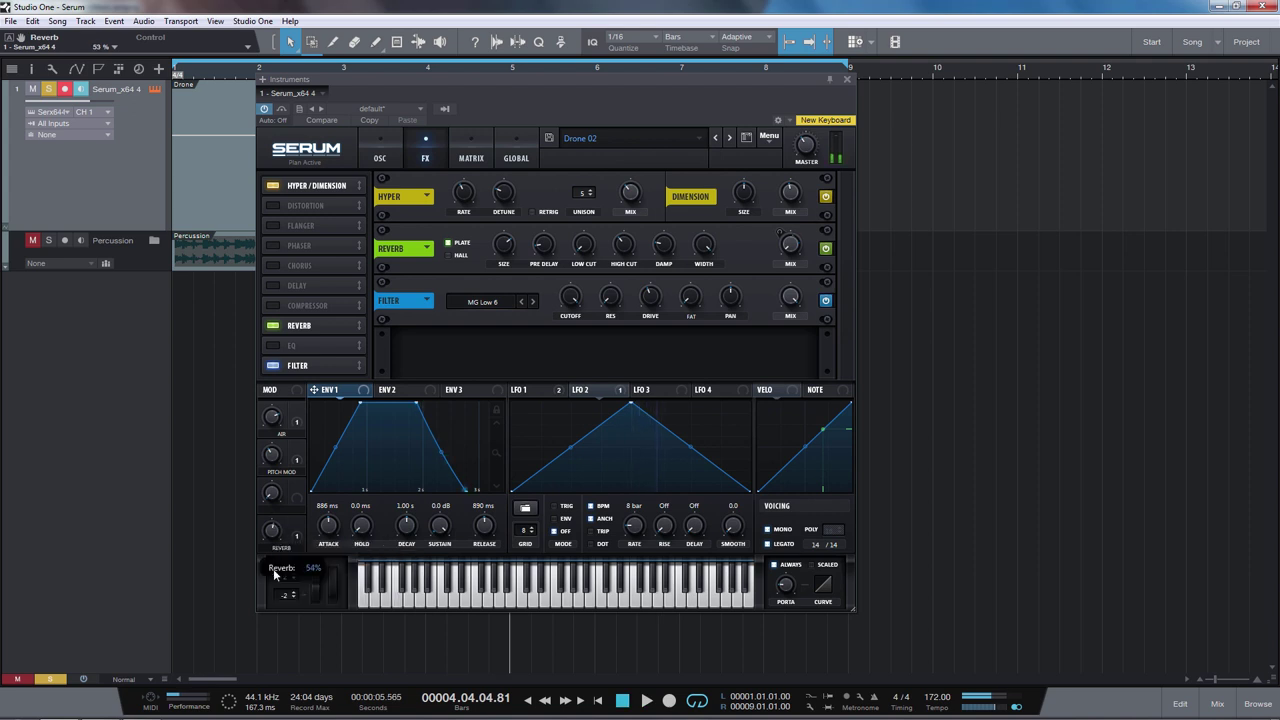
scroll(272, 532, "up", 5)
key("F3")
left_click_drag(525, 91, 849, 79)
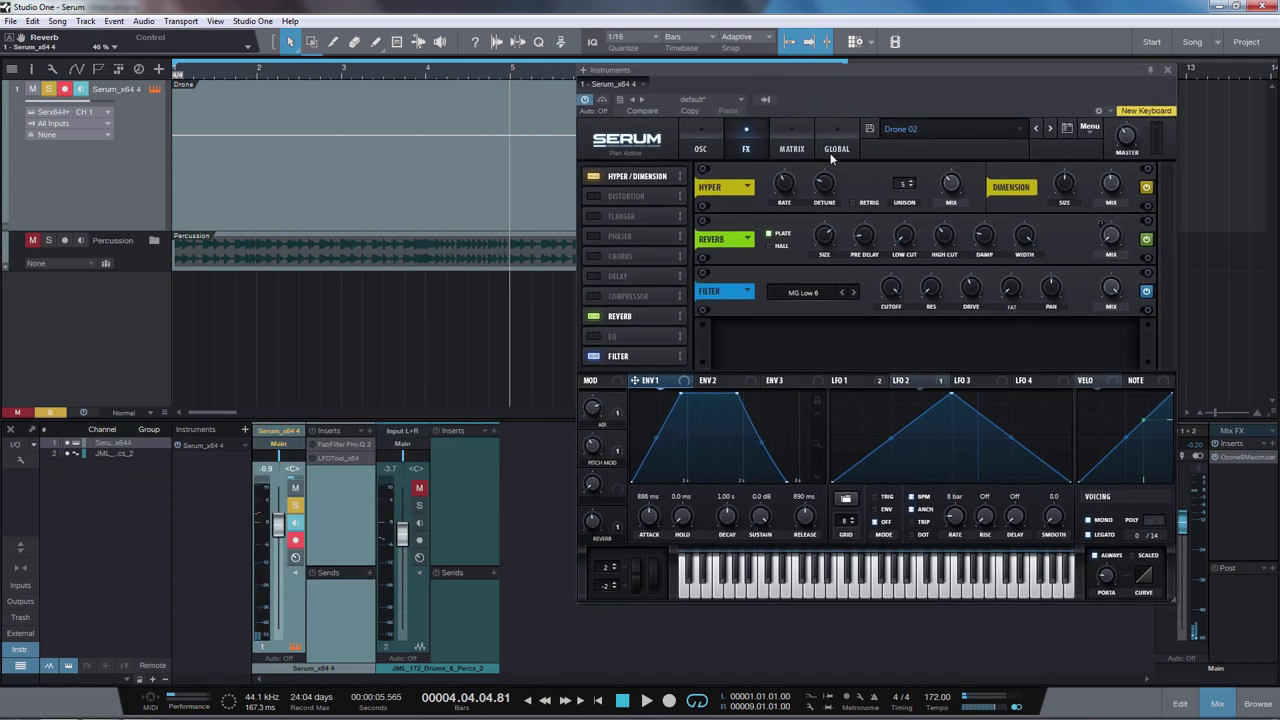
key("Home")
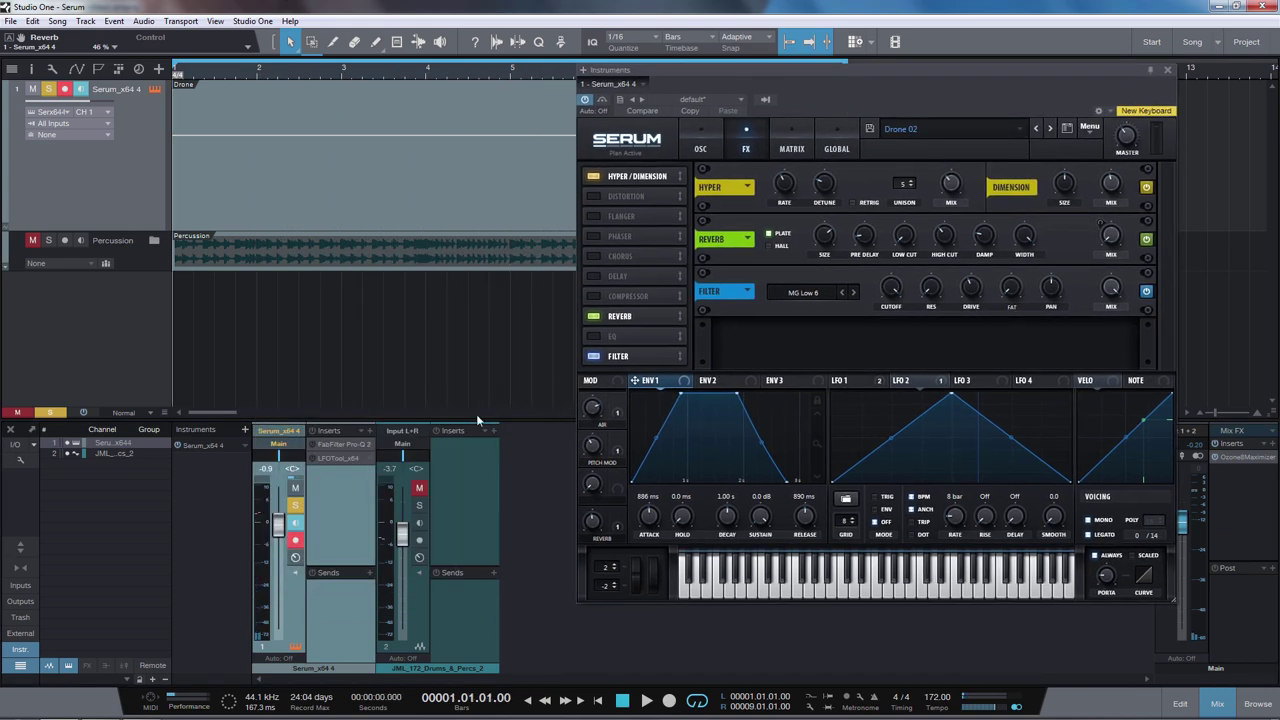
double_click(330, 449)
left_click_drag(686, 102, 596, 82)
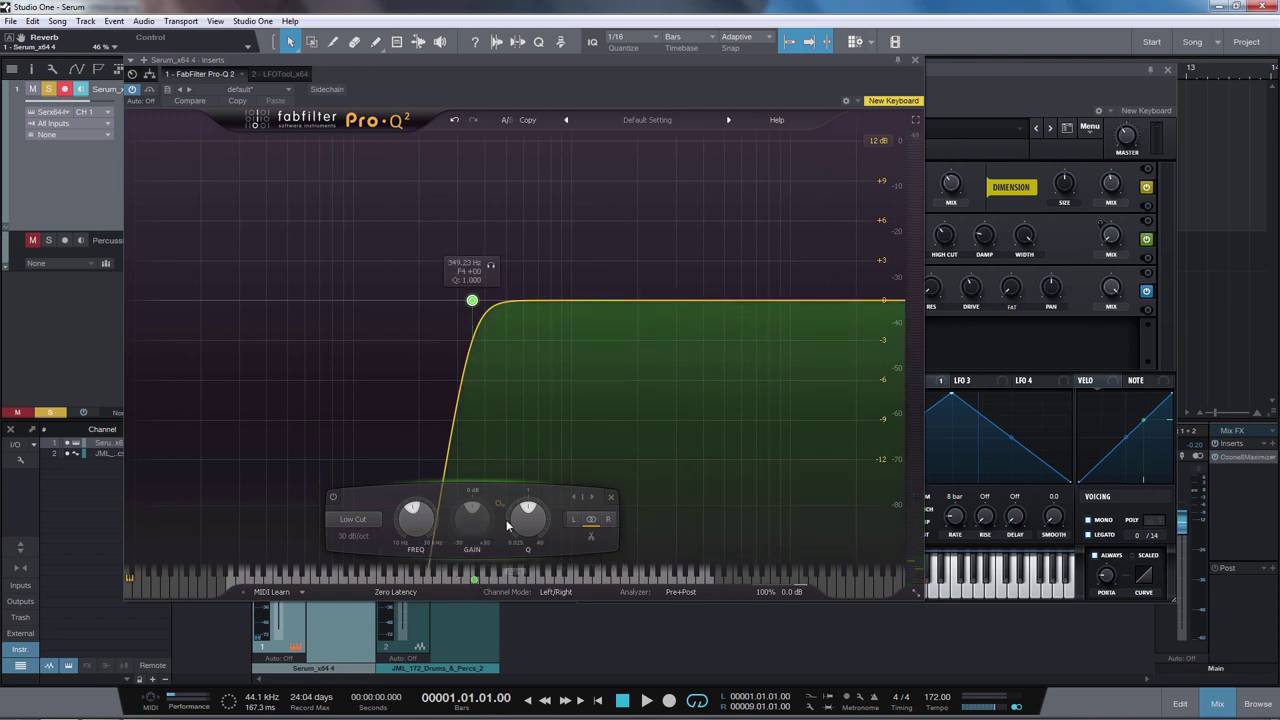
left_click(914, 60)
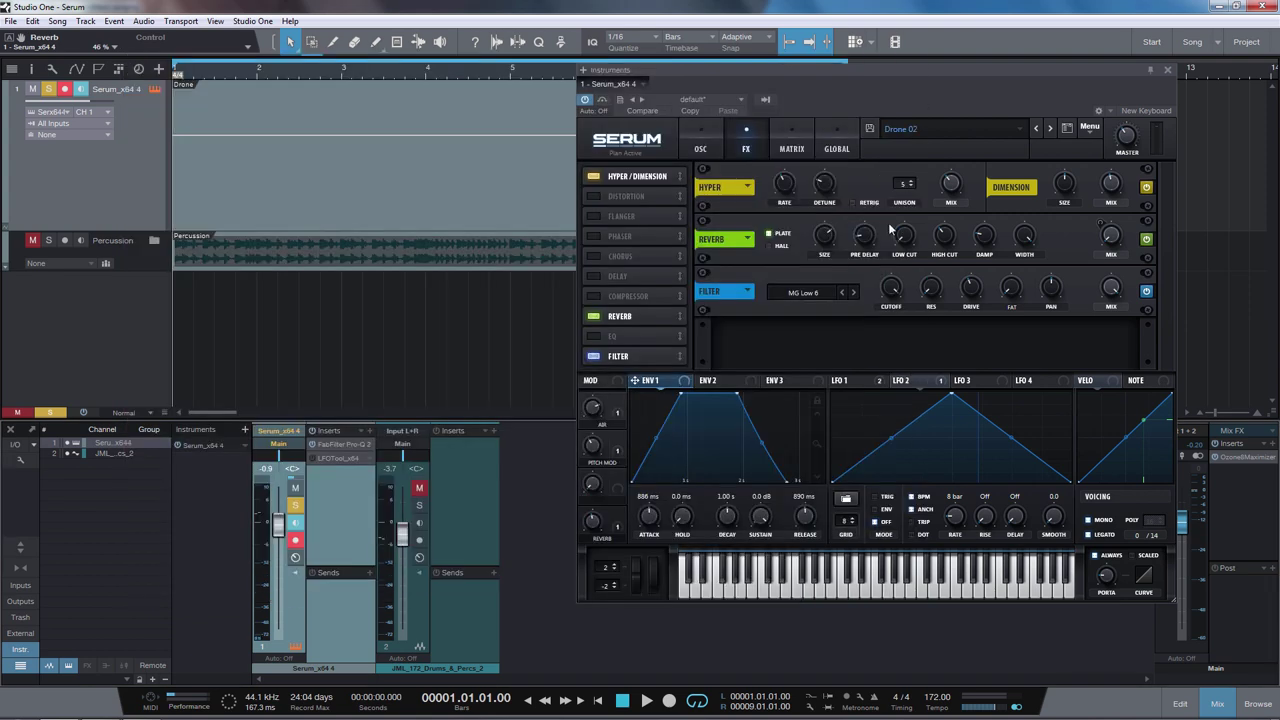
key("space")
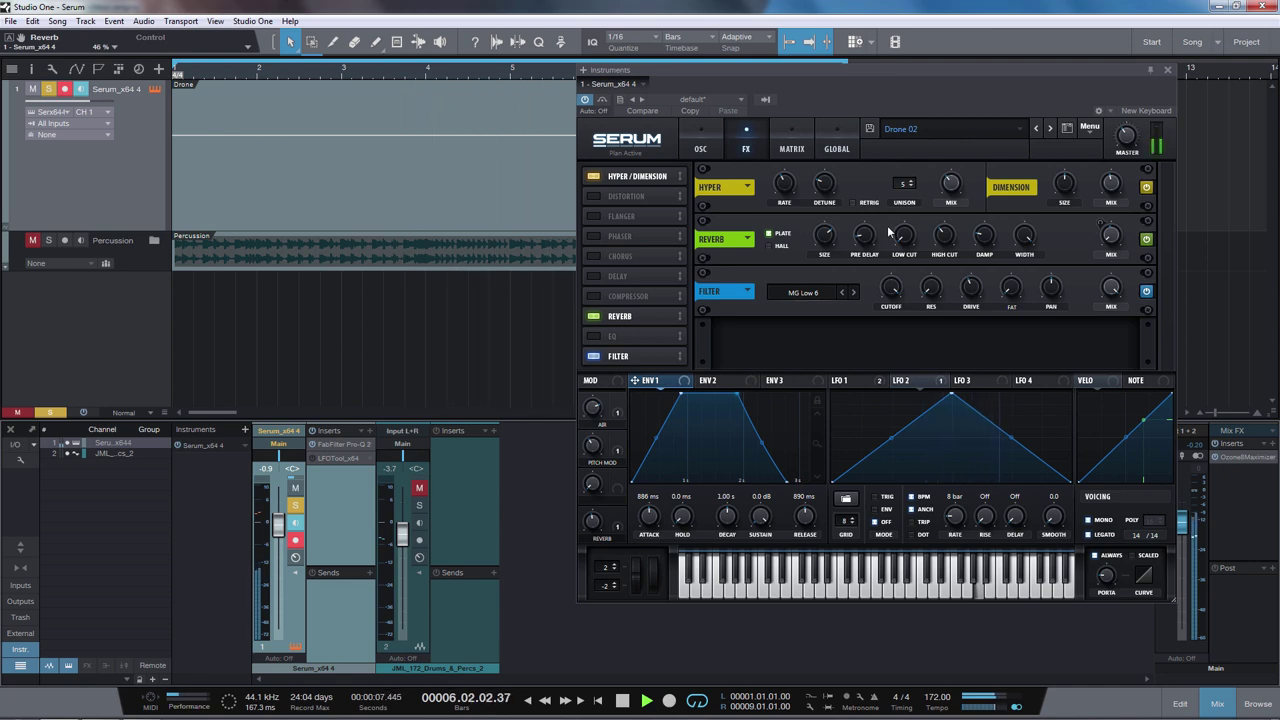
Open the LFOTool insert's editor beside Serum and play the song from the start
left_click(335, 460)
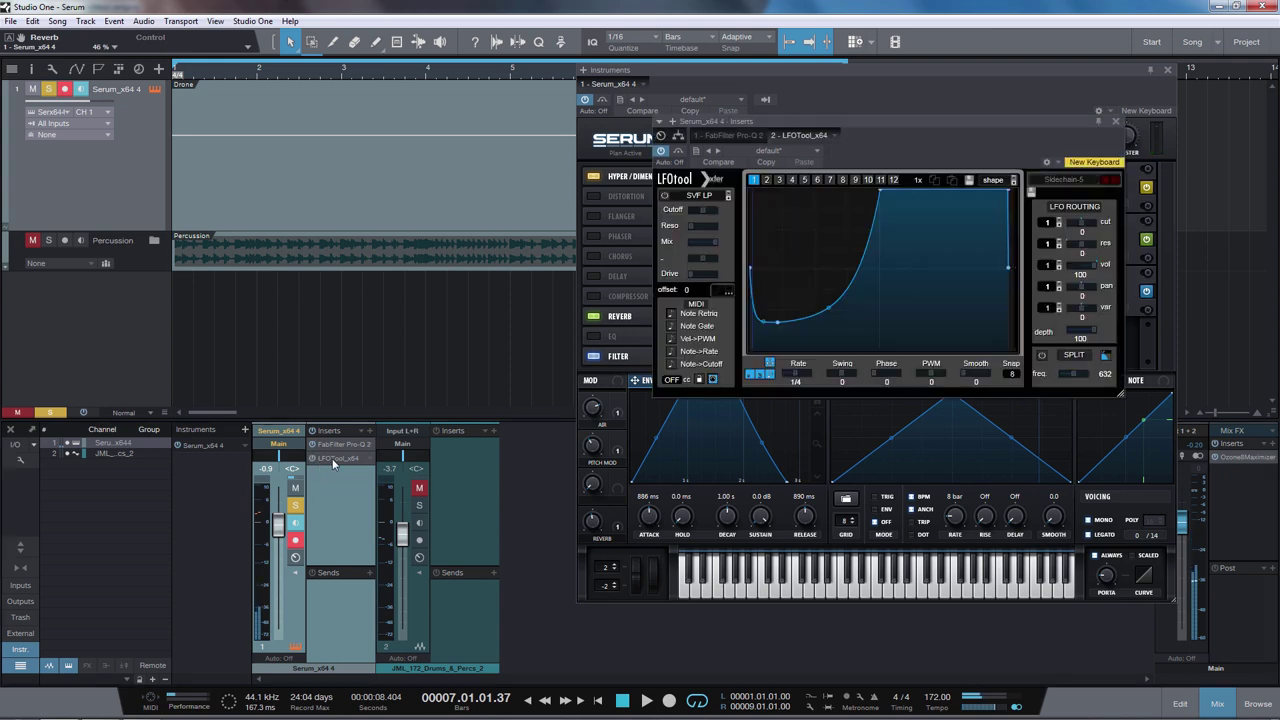
left_click_drag(844, 124, 401, 124)
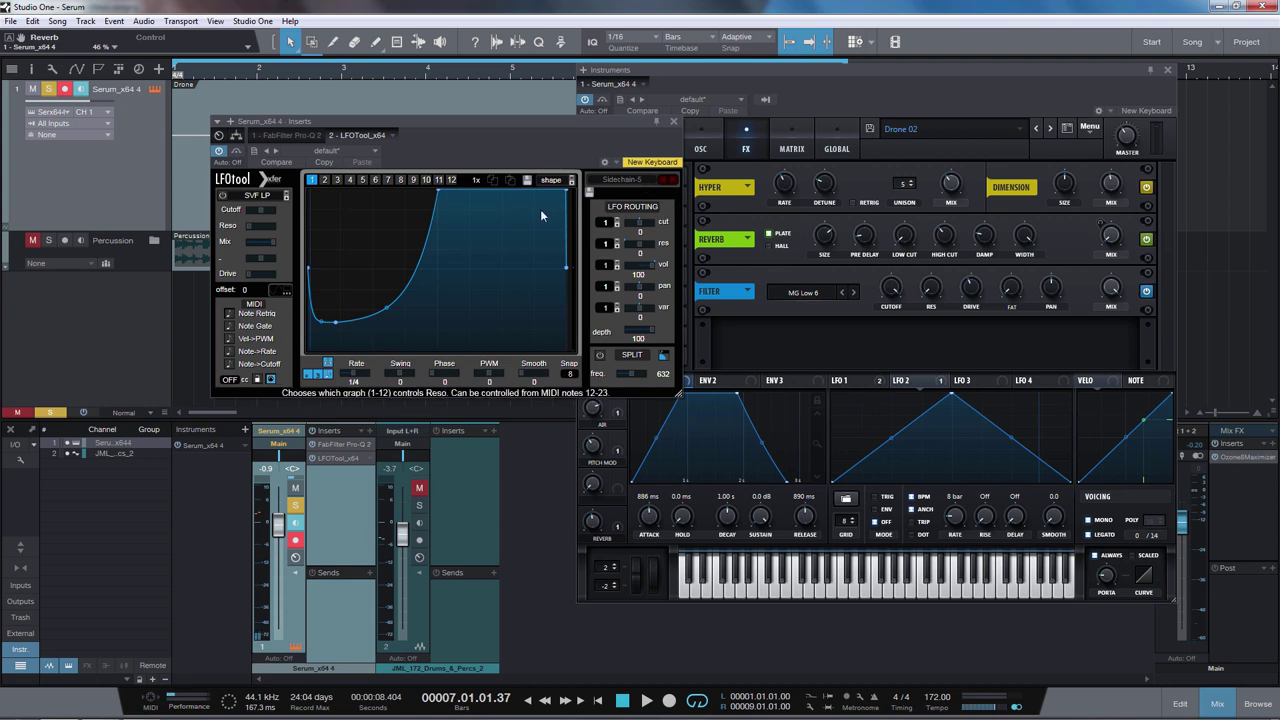
key("Home")
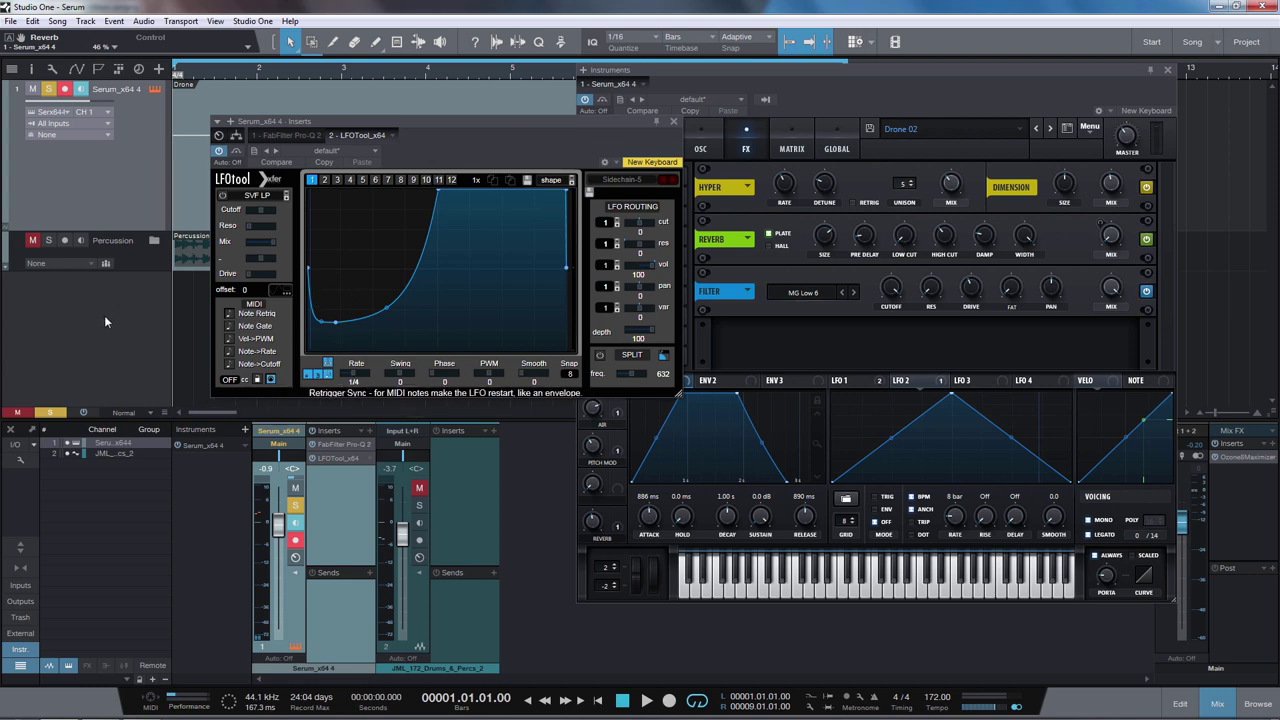
key("space")
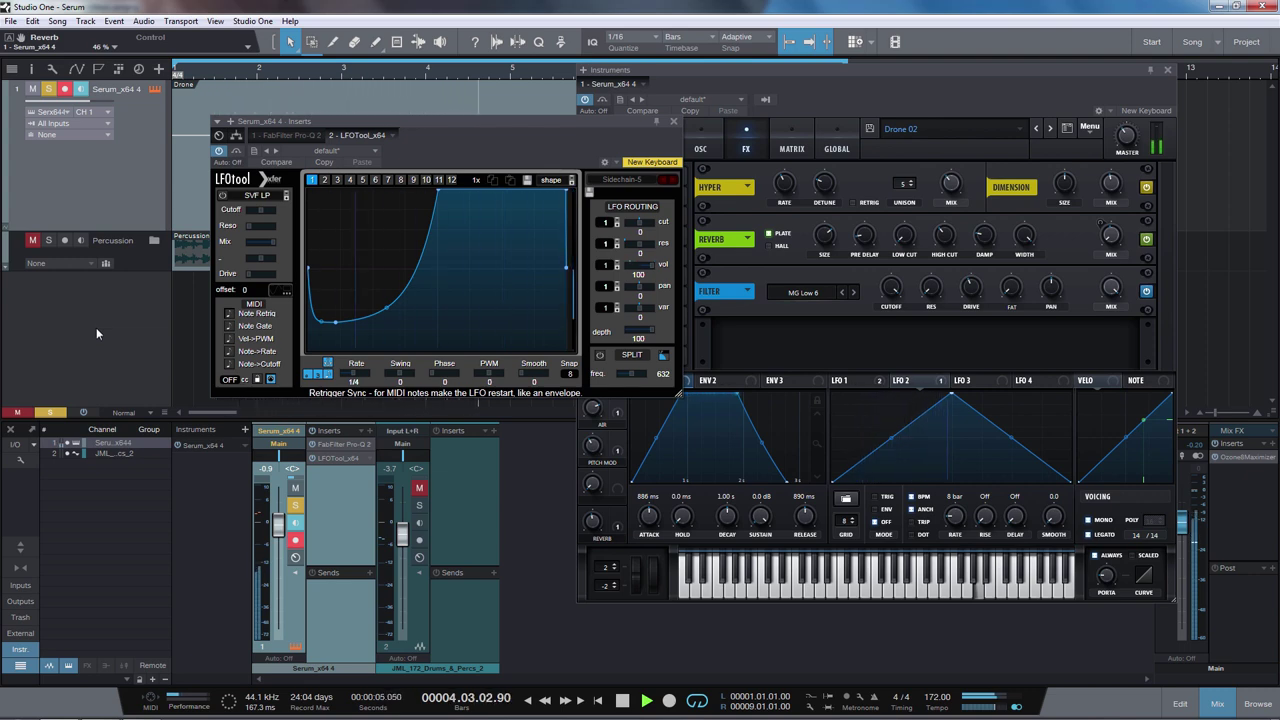
key("space")
Unmute and solo the Percussion track, then replay the song from the start
left_click(32, 240)
left_click(48, 240)
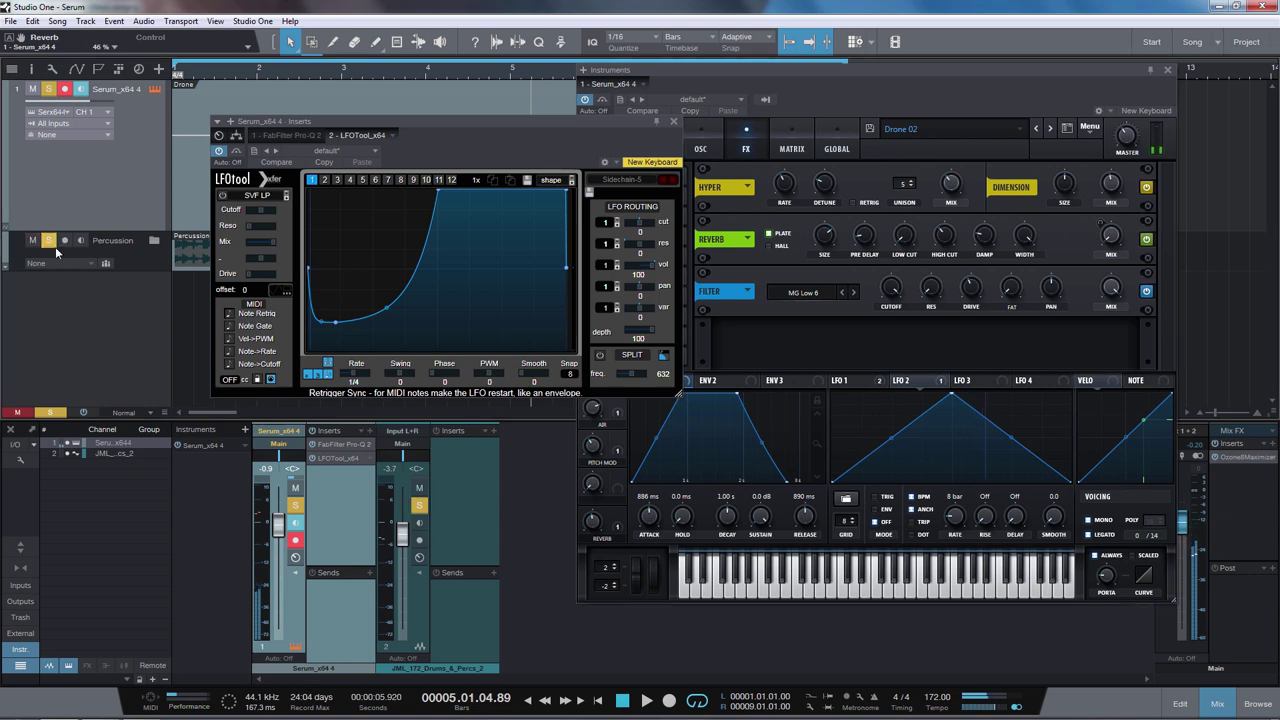
key("Home")
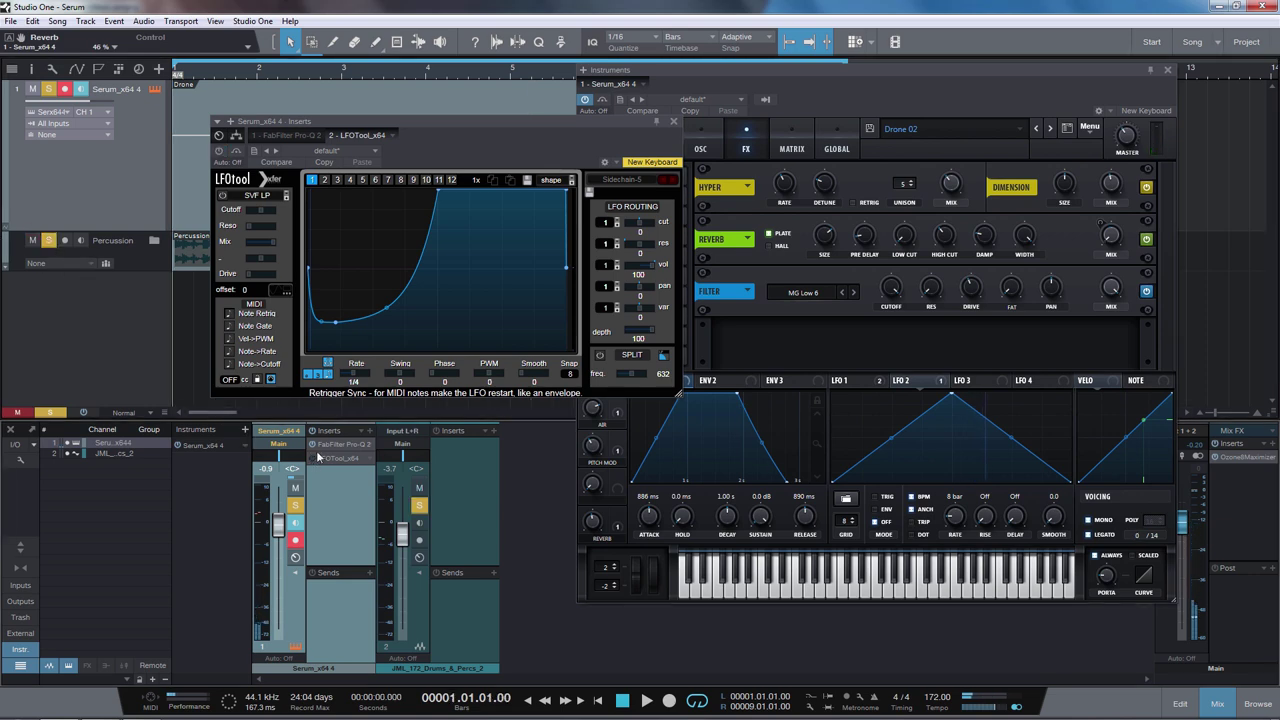
key("space")
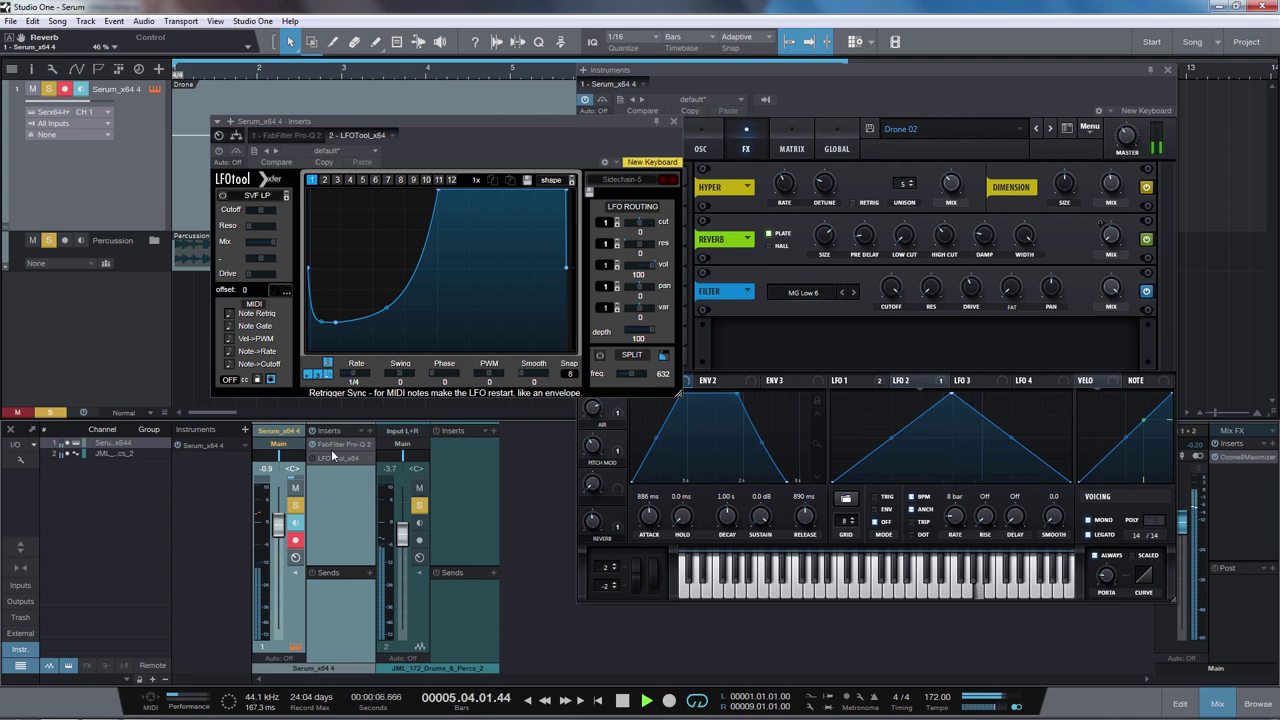
key("space")
key("Home")
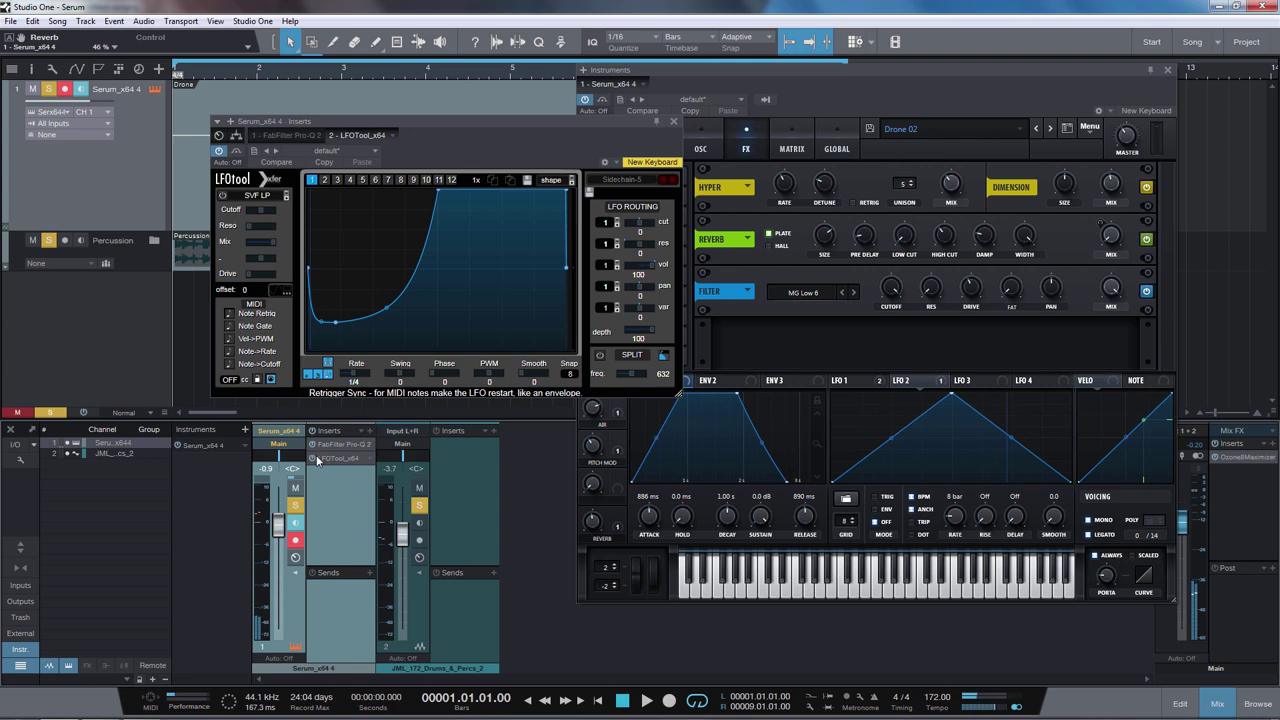
key("space")
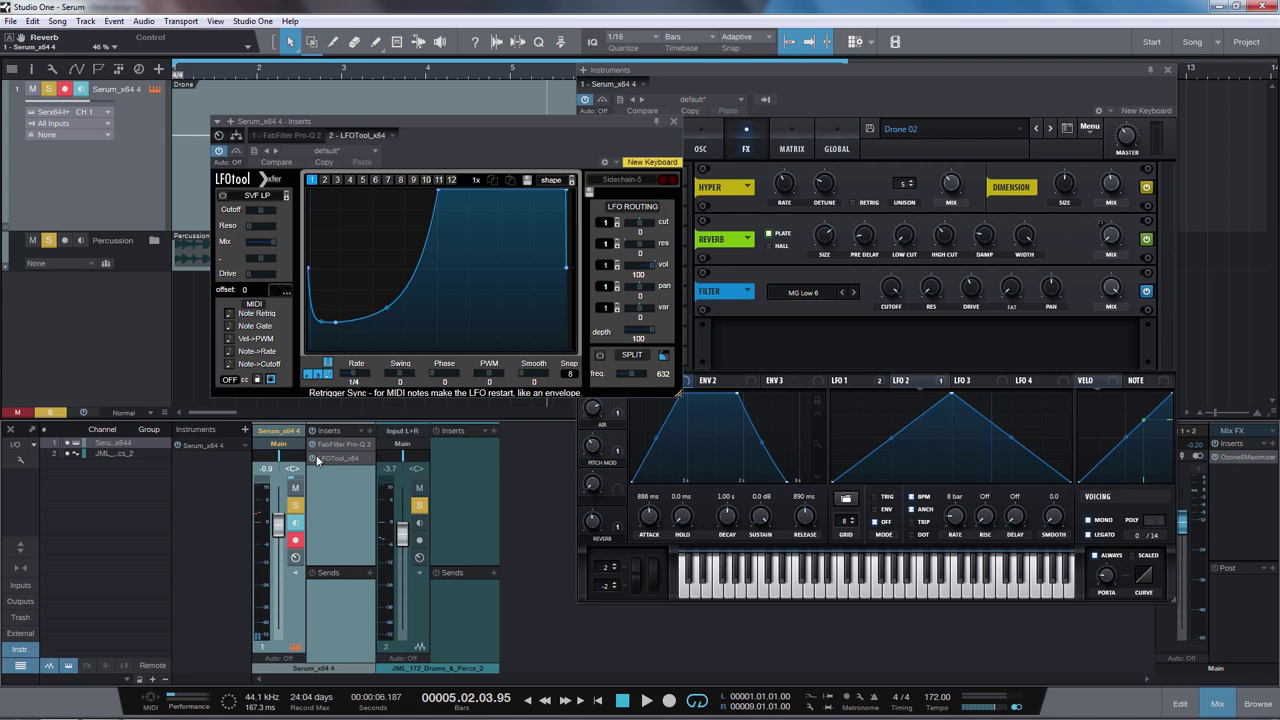
Bypass LFOTool during playback to compare, then re-enable it on the drone
left_click(312, 459)
key("space")
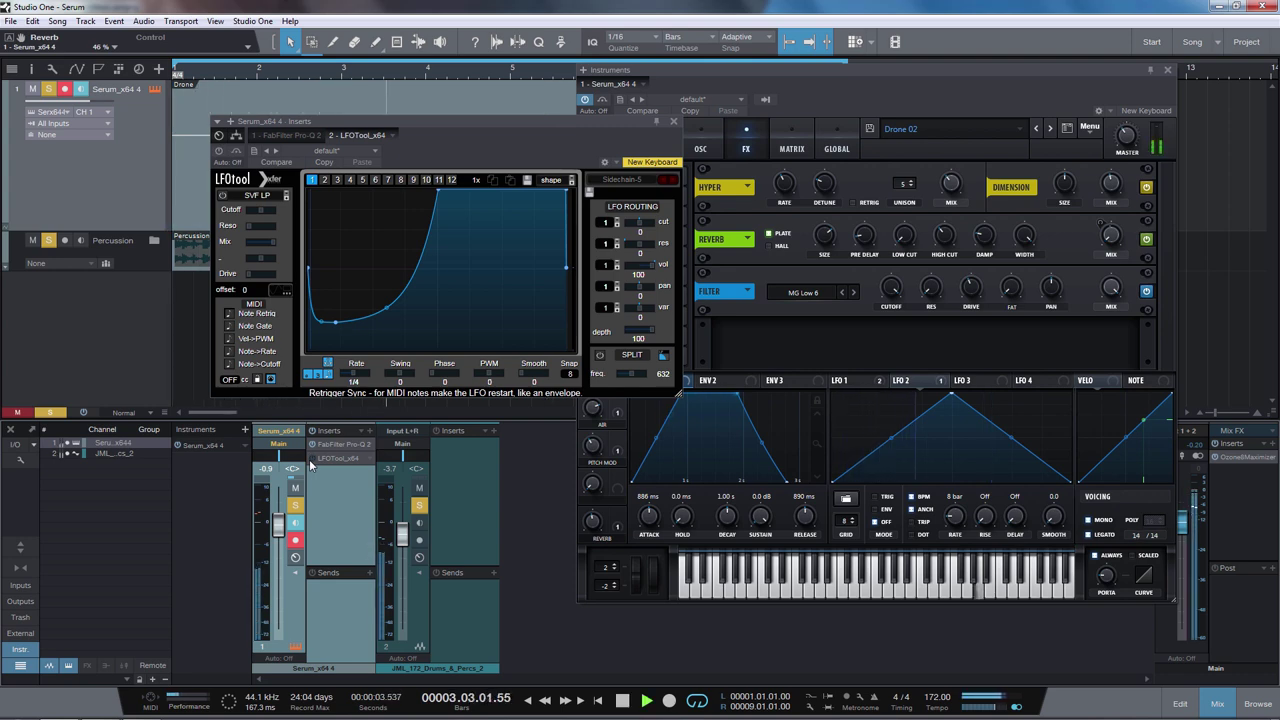
left_click(312, 459)
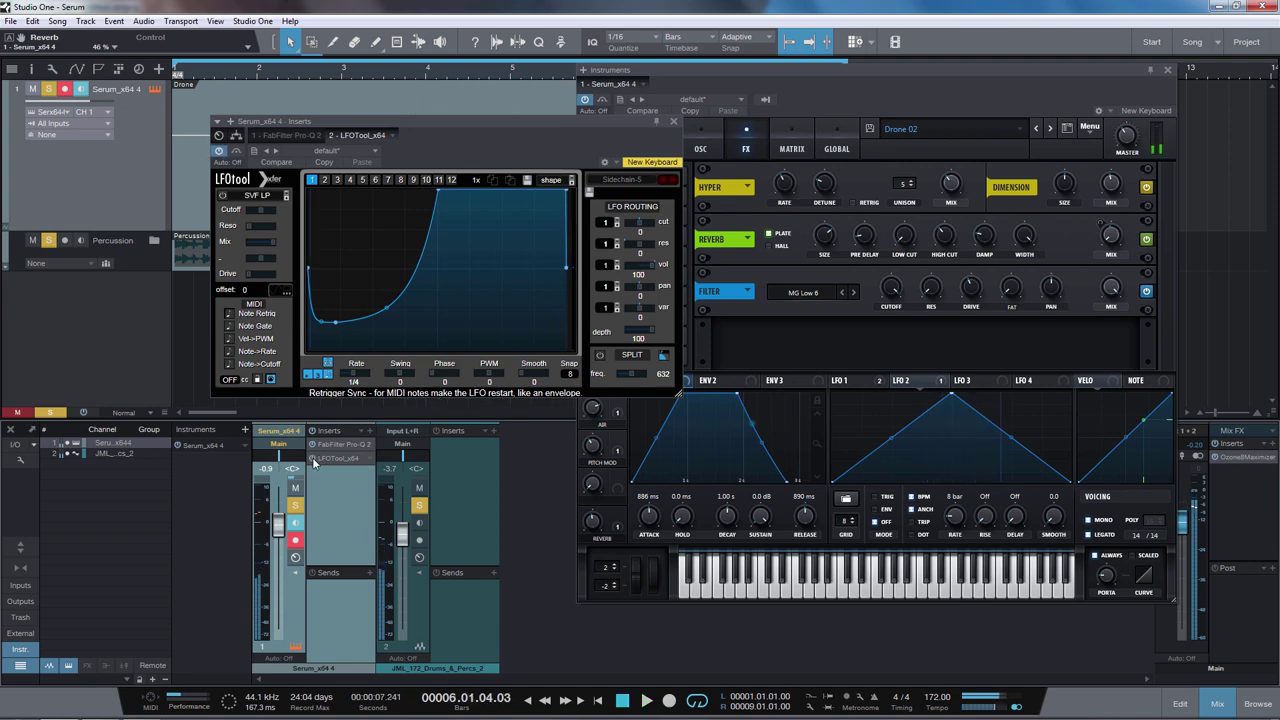
Close LFOTool's editor, replay the song from the start, and move Serum back toward centre
left_click(673, 122)
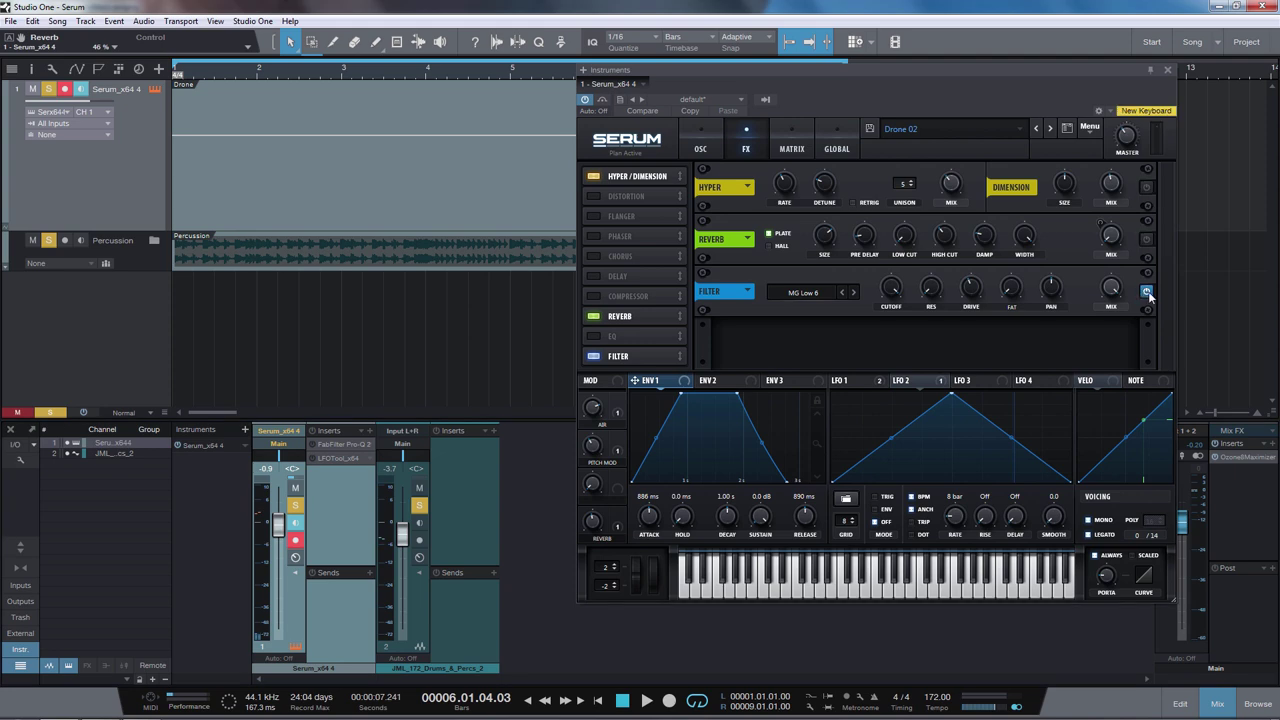
key("comma")
key("space")
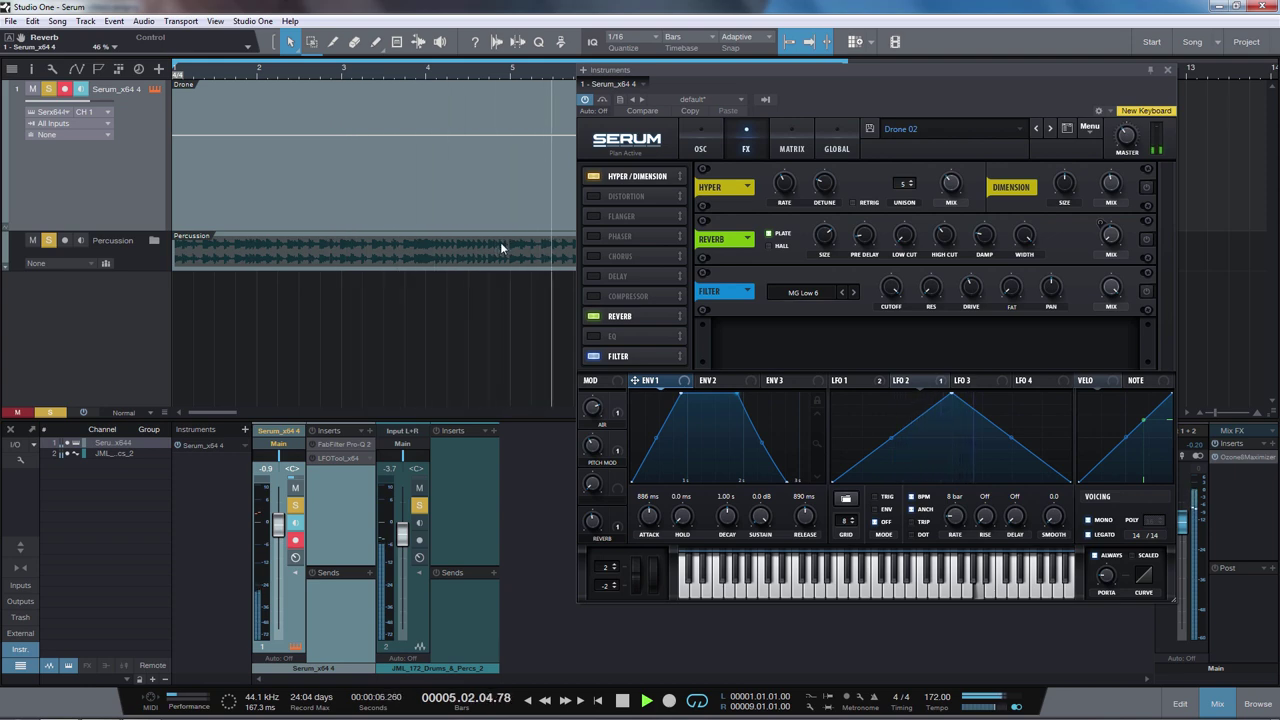
key("space")
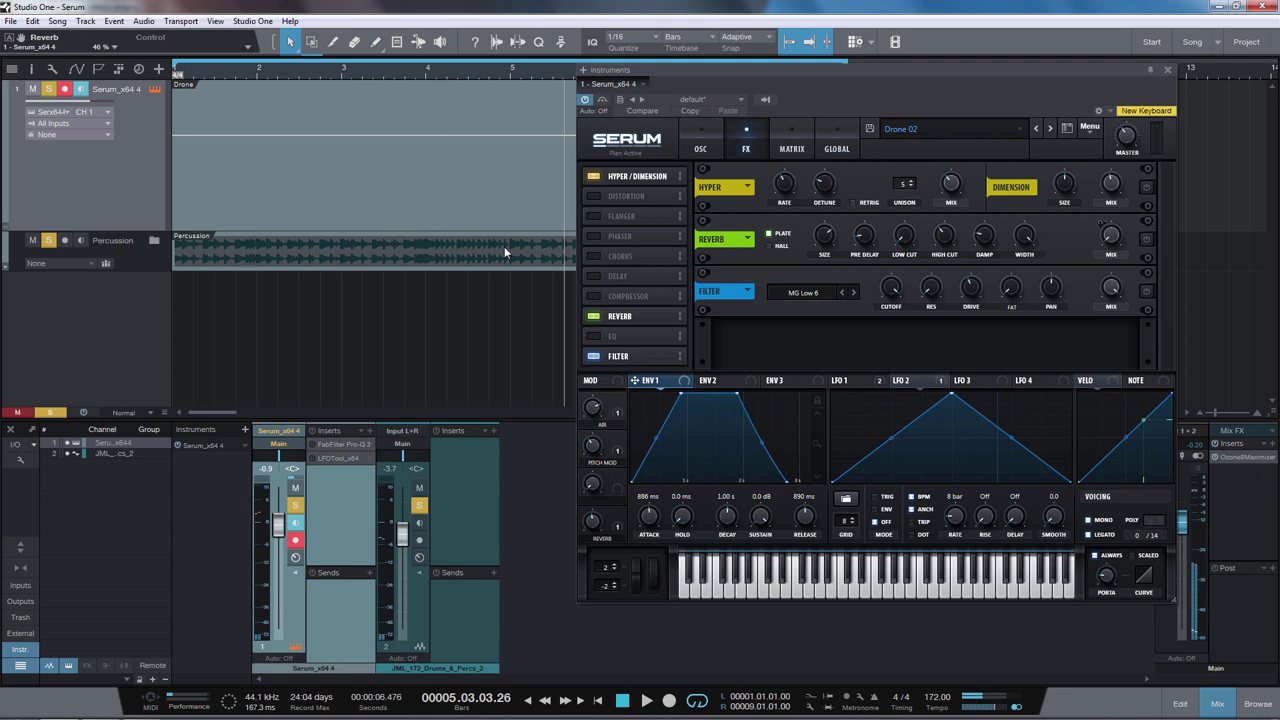
left_click_drag(659, 85, 552, 107)
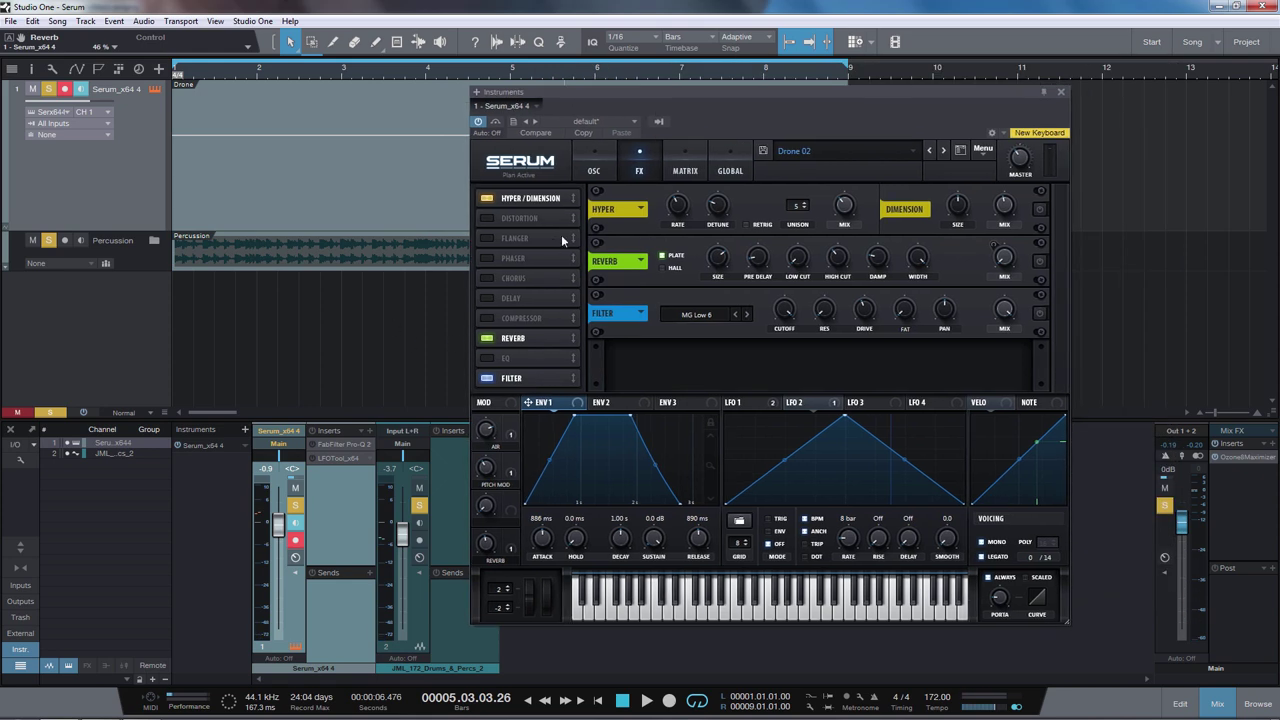